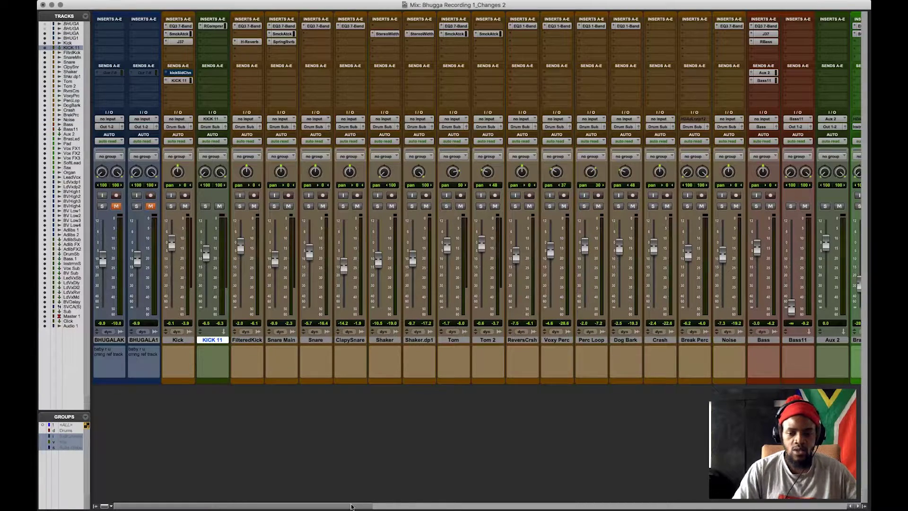
# - Select the Kick track and play the session to review the drum, bass and instrument channels in the mixer
pyautogui.moveTo(350, 506); pyautogui.dragTo(303, 503)
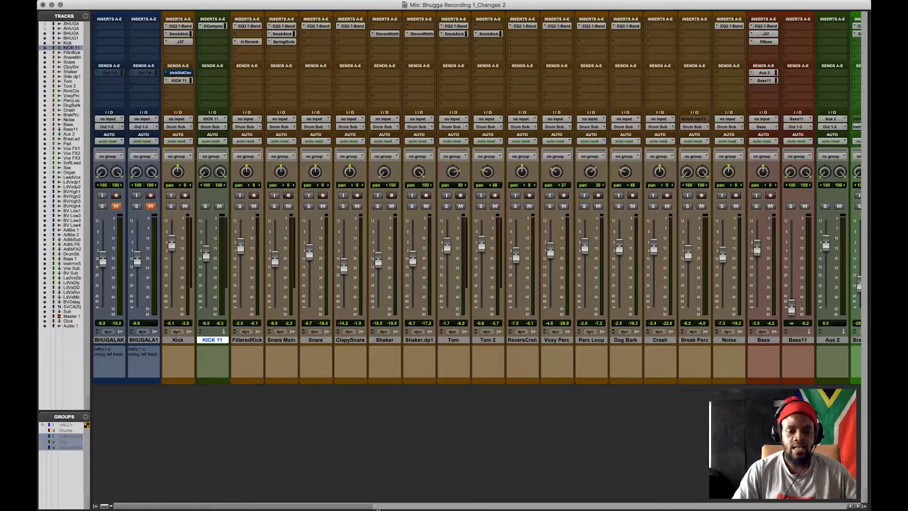
pyautogui.click(171, 340)
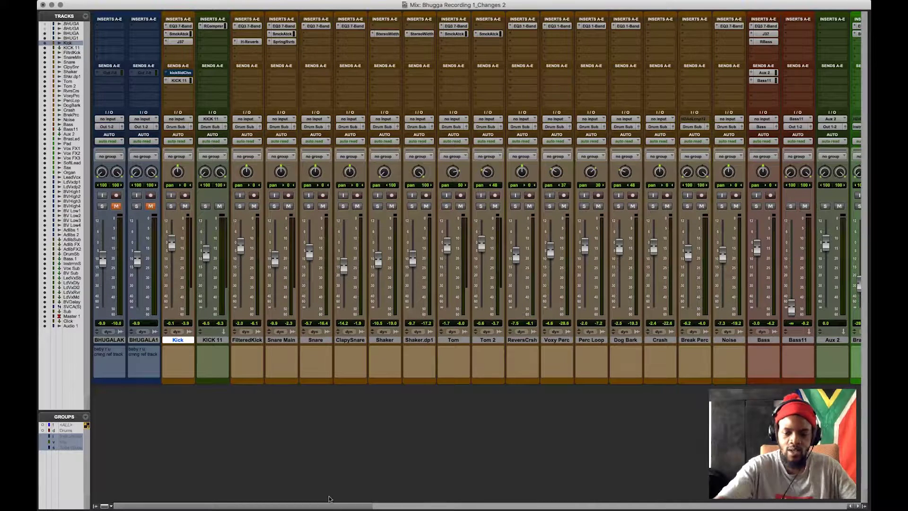
pyautogui.press('space')
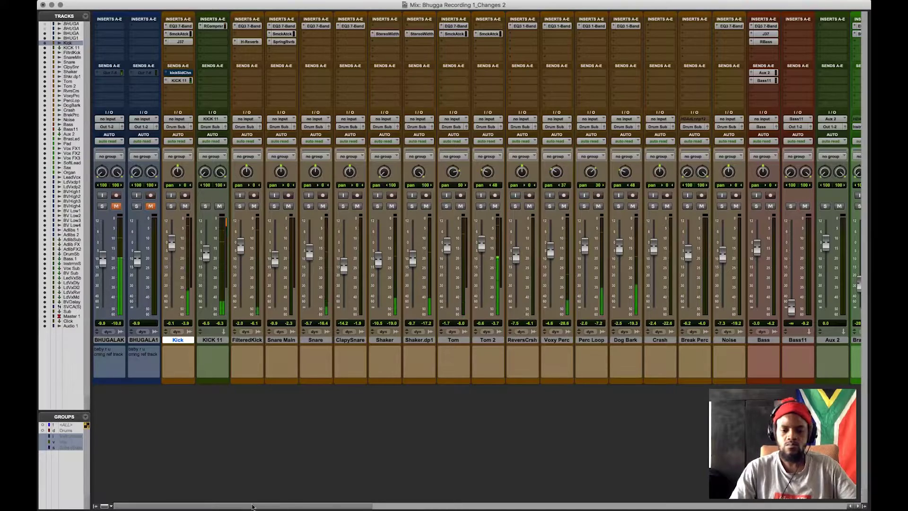
pyautogui.moveTo(253, 505); pyautogui.dragTo(415, 488)
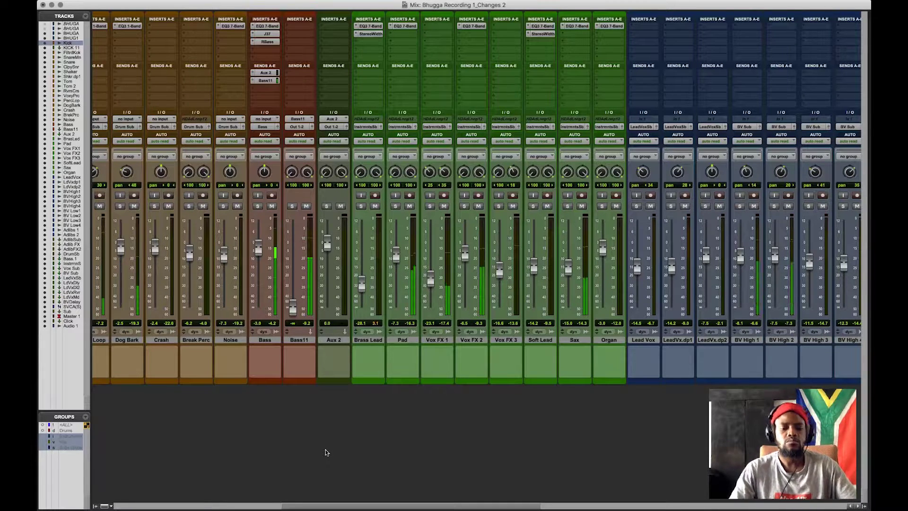
pyautogui.click(482, 509)
pyautogui.moveTo(467, 503); pyautogui.dragTo(298, 506)
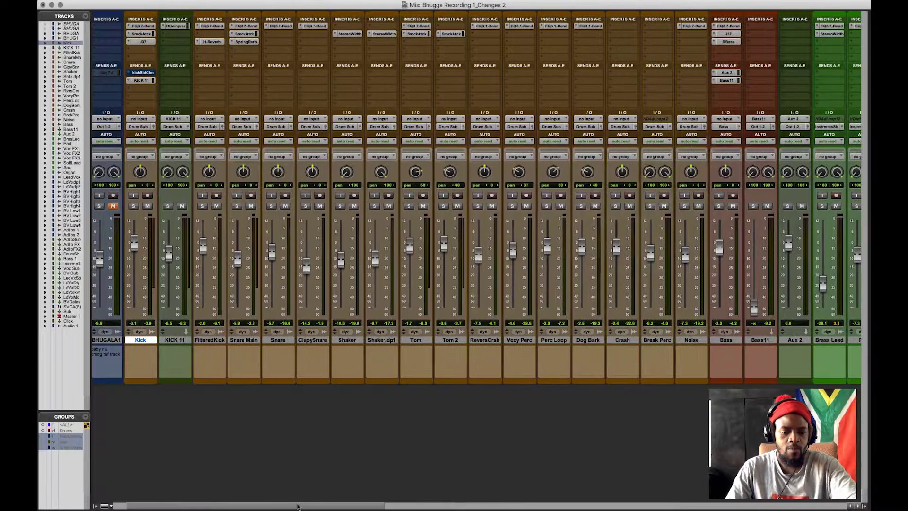
pyautogui.moveTo(178, 508); pyautogui.dragTo(175, 509)
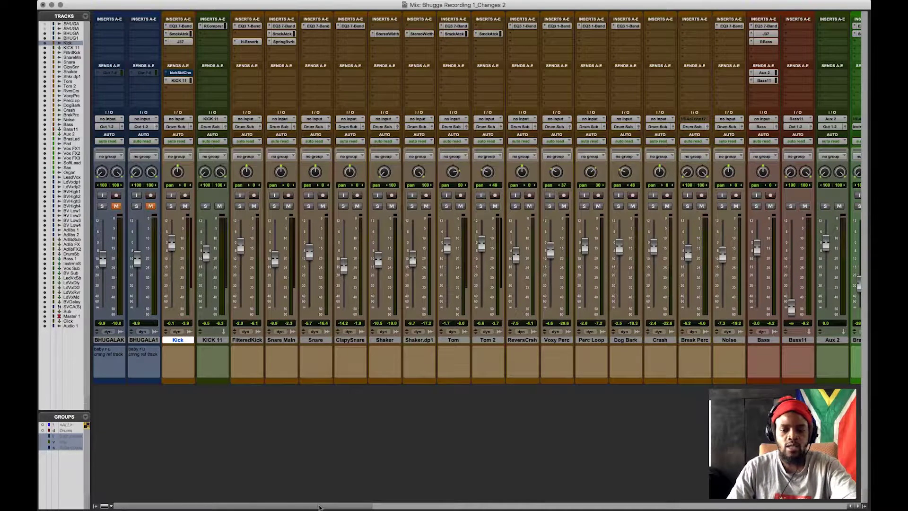
# - Examine the submix, effects and master channels, the vocal channels and their routing across the mixer
pyautogui.moveTo(319, 507); pyautogui.dragTo(875, 508)
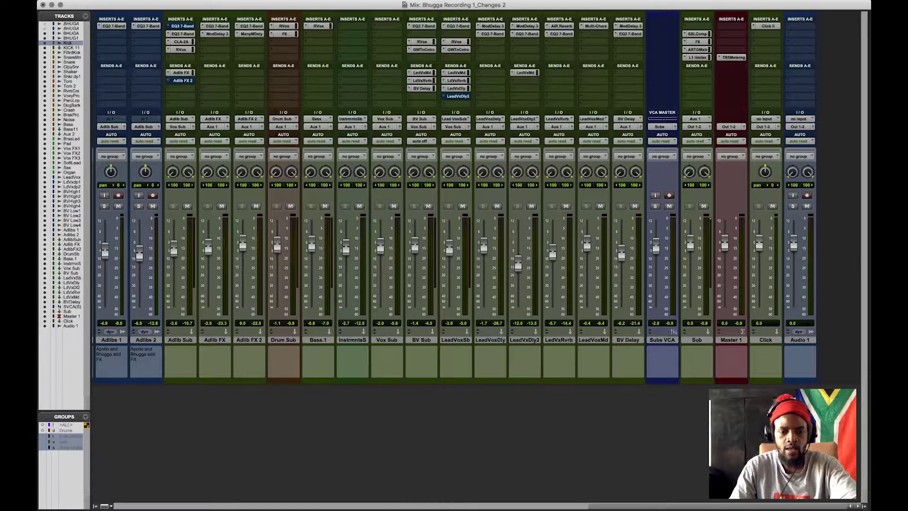
pyautogui.moveTo(623, 508); pyautogui.dragTo(396, 508)
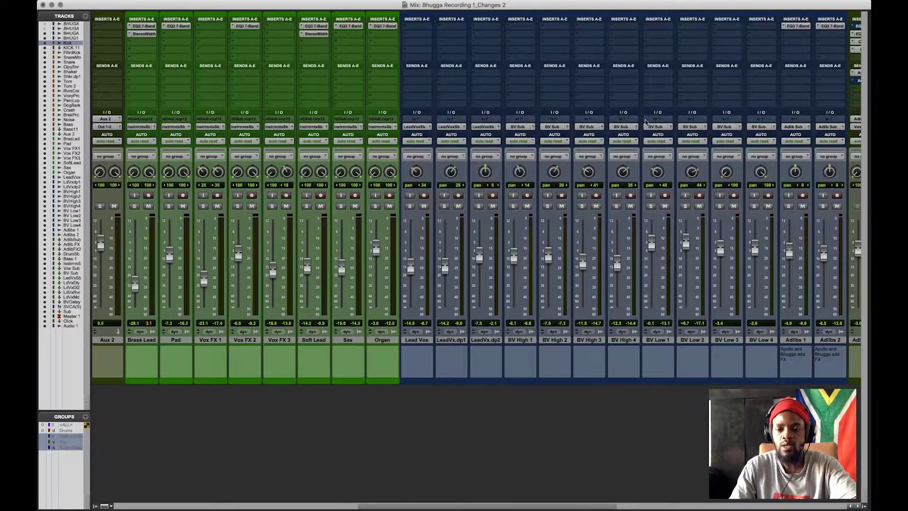
pyautogui.moveTo(608, 508); pyautogui.dragTo(805, 507)
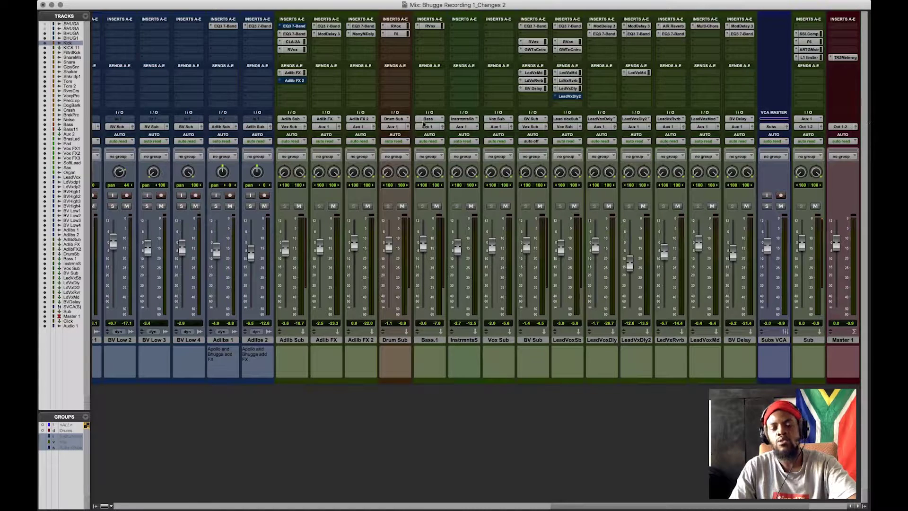
pyautogui.moveTo(601, 508); pyautogui.dragTo(500, 509)
pyautogui.moveTo(333, 509); pyautogui.dragTo(124, 506)
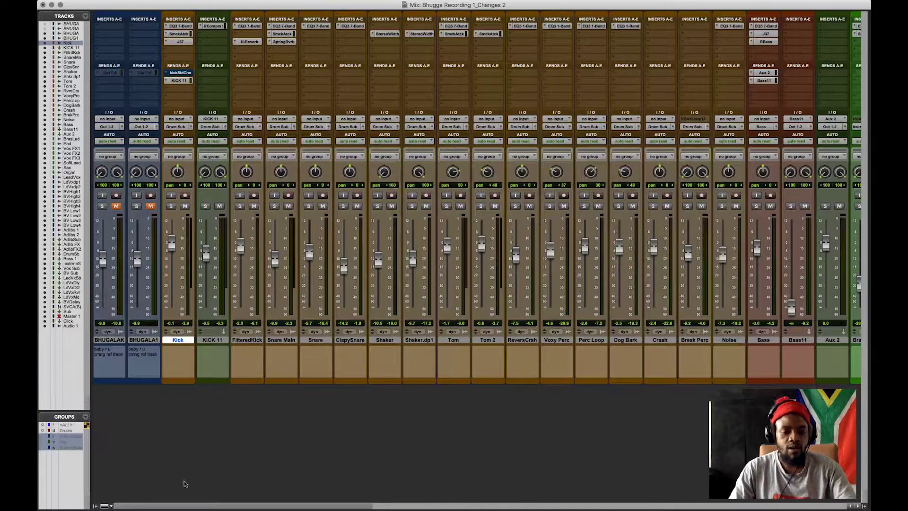
# - Select the tracks of the Drums group, solo them all and start playback
pyautogui.click(67, 431)
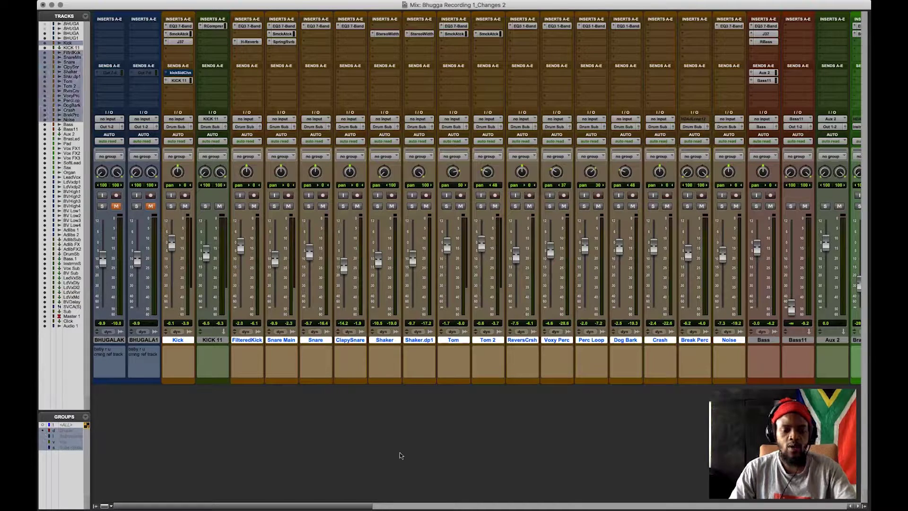
pyautogui.click(170, 206)
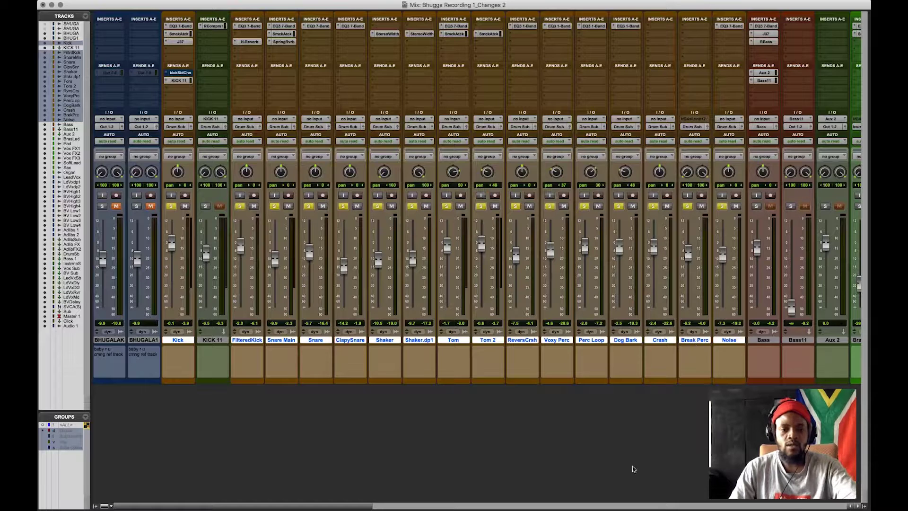
pyautogui.press('space')
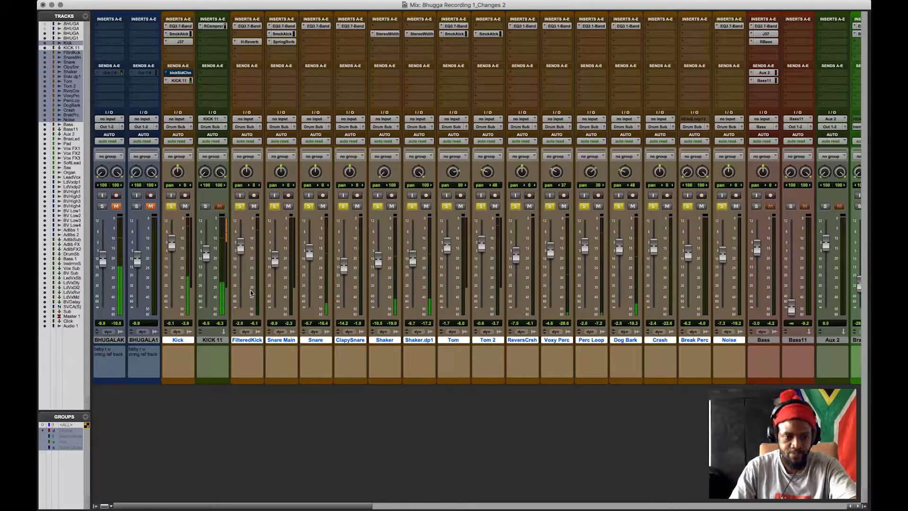
# - Enable the 24 dB/oct low-pass filter in the Kick track's EQ3 7-Band and set its frequency to 2.33 kHz
pyautogui.click(179, 26)
pyautogui.moveTo(366, 157); pyautogui.dragTo(367, 154)
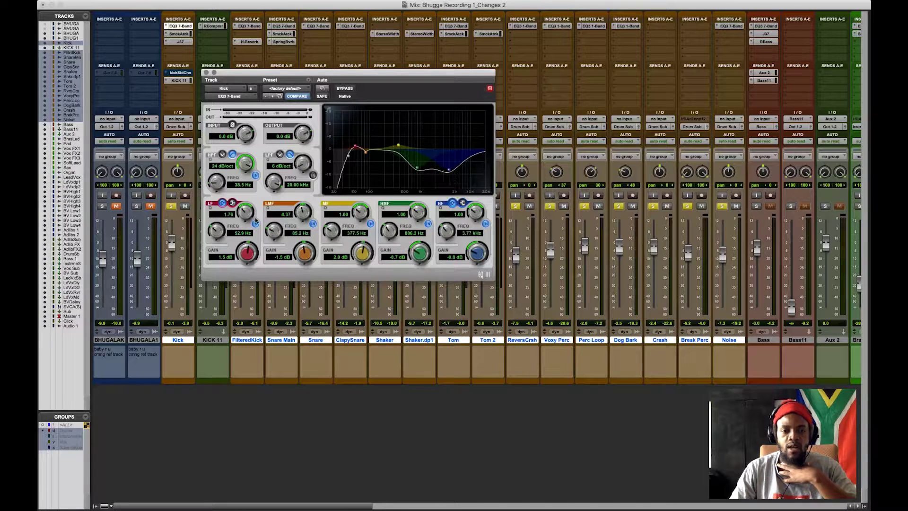
pyautogui.click(313, 175)
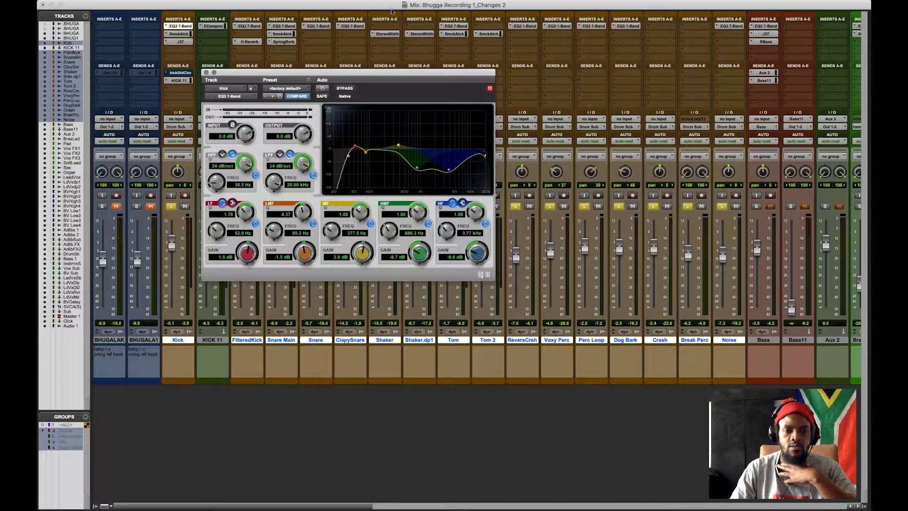
pyautogui.moveTo(277, 190); pyautogui.dragTo(286, 247)
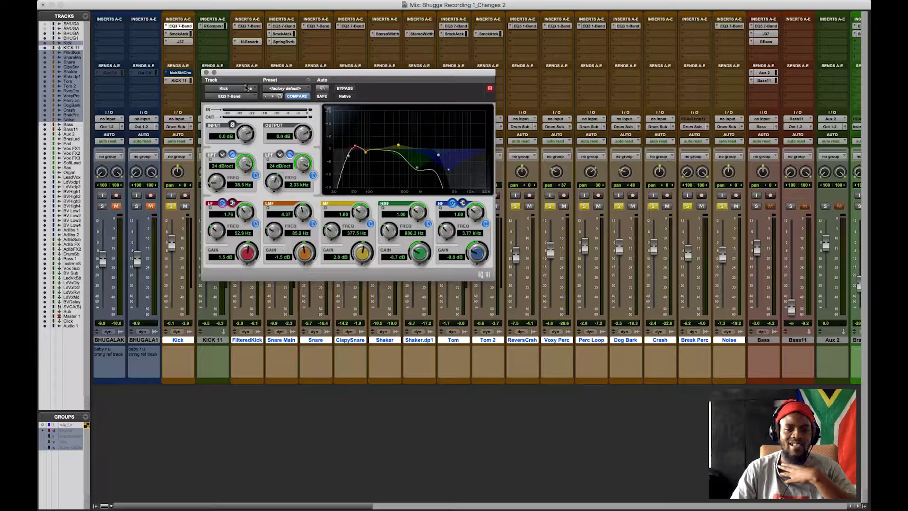
pyautogui.click(207, 72)
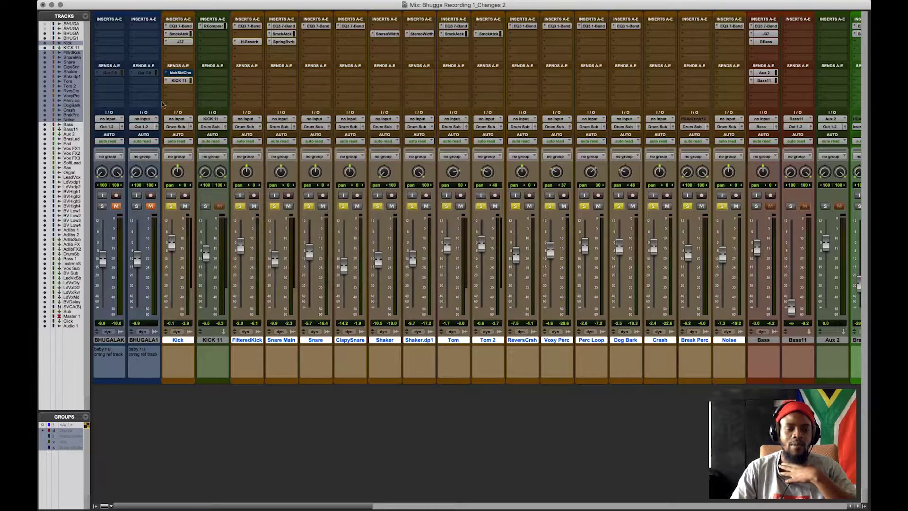
# - Open the Smack Attack insert on the Kick track and raise its attack to 17
pyautogui.click(181, 80)
pyautogui.click(176, 42)
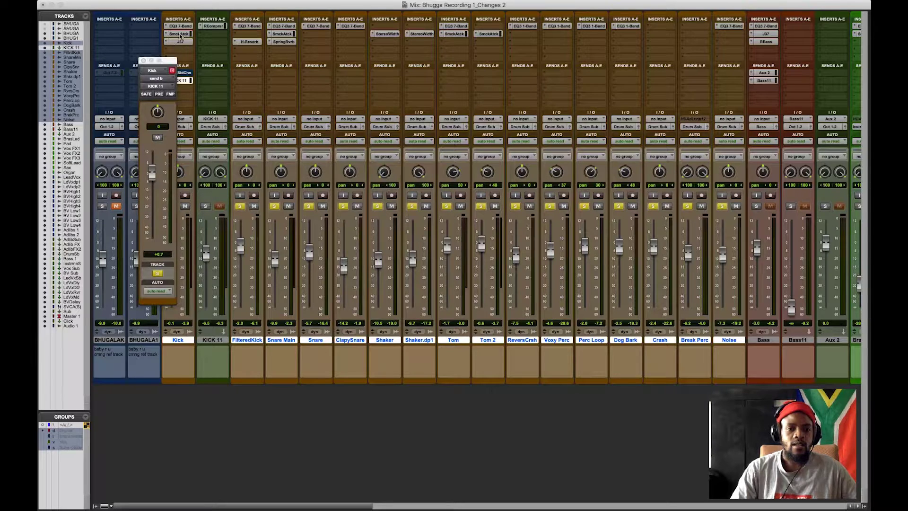
pyautogui.click(178, 34)
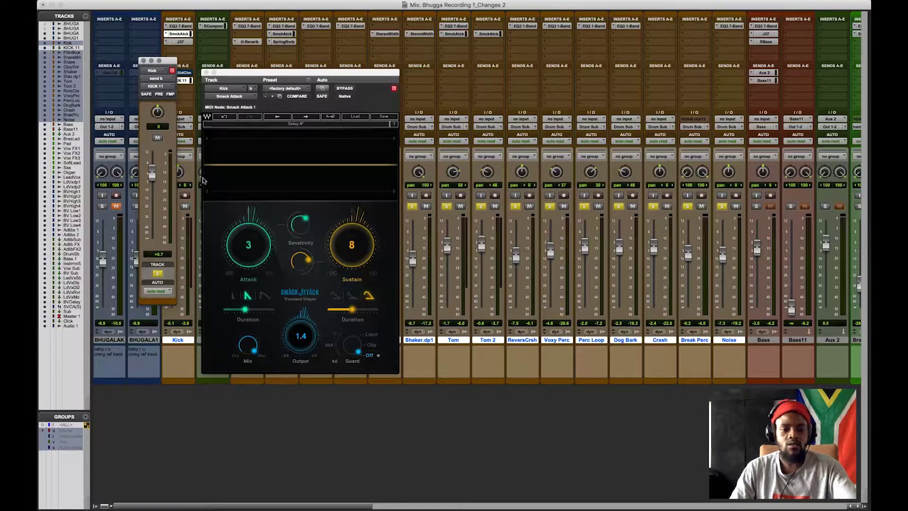
pyautogui.click(143, 61)
pyautogui.moveTo(246, 235); pyautogui.dragTo(260, 204)
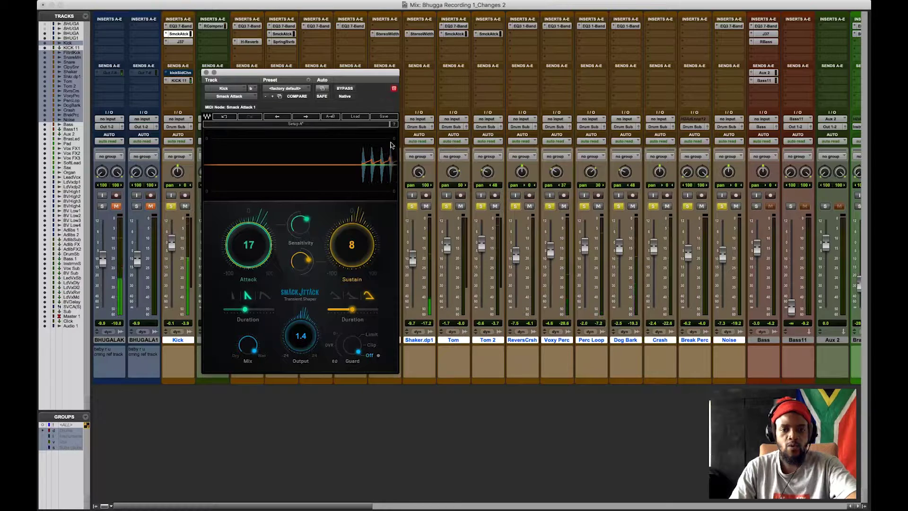
# - Clear the solo on all the drum tracks and solo only the Kick track
pyautogui.moveTo(320, 72); pyautogui.dragTo(393, 258)
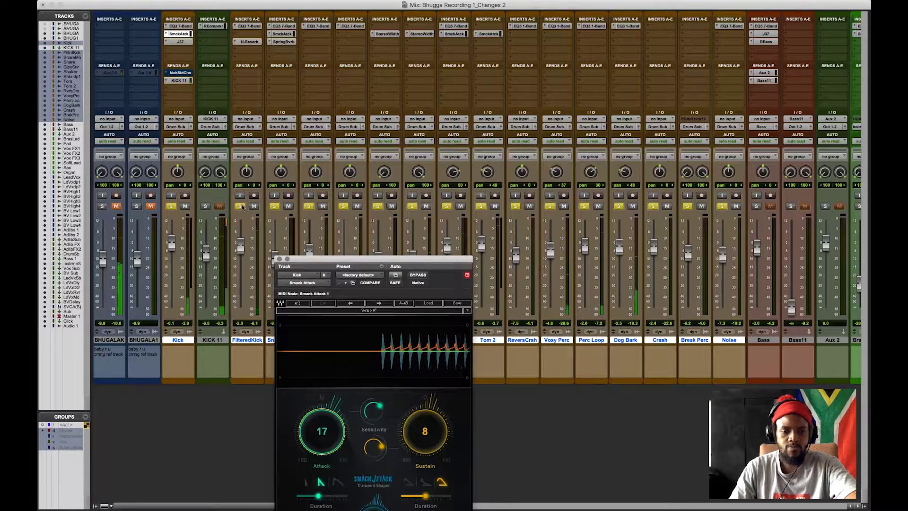
pyautogui.keyDown('alt'); pyautogui.click(232, 207); pyautogui.keyUp('alt')
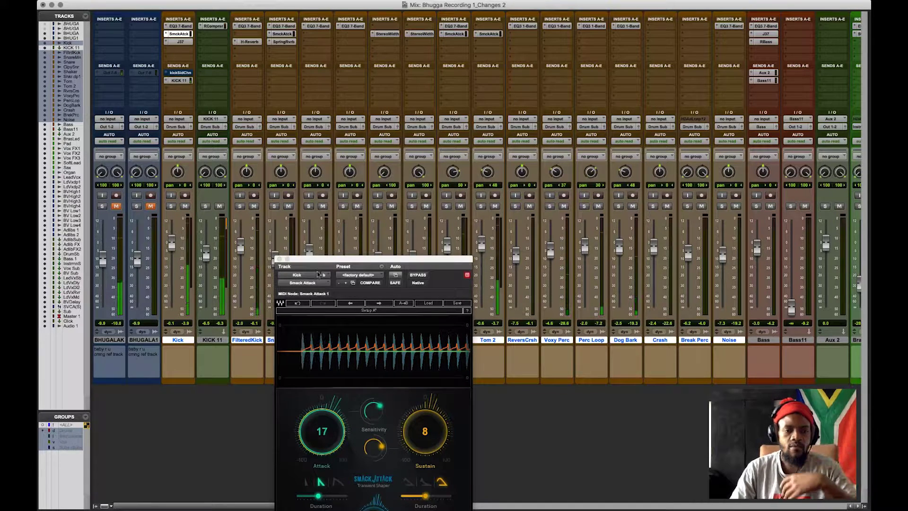
pyautogui.click(171, 206)
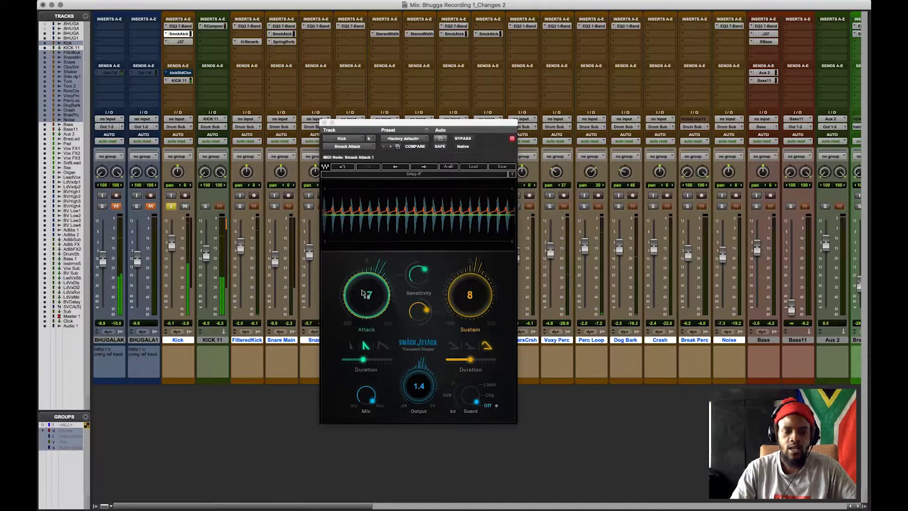
# - In the Kick's Smack Attack, set the attack to 7 with a shorter attack duration and the sustain to 10
pyautogui.scroll(-5, 363, 296)
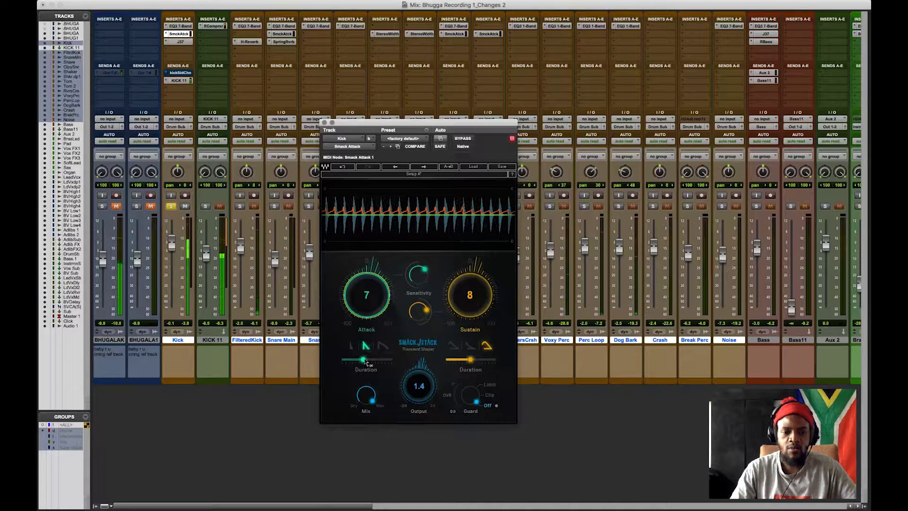
pyautogui.moveTo(363, 359); pyautogui.dragTo(351, 362)
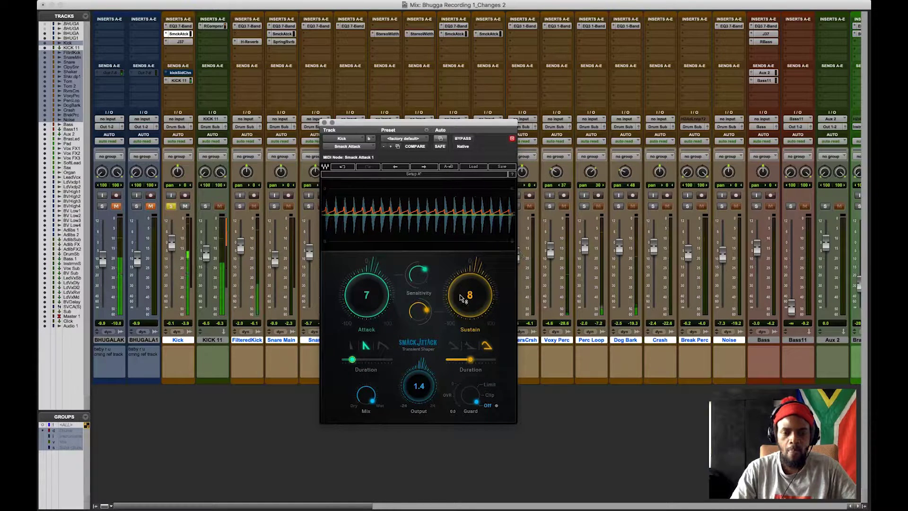
pyautogui.scroll(2, 474, 278)
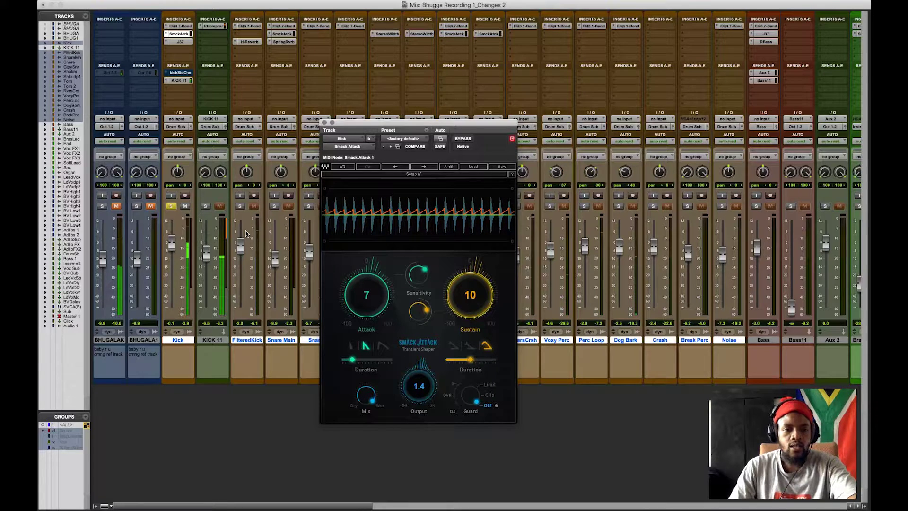
# - Raise the saturation in the Kick track's J37 tape plugin and close the plugin window
pyautogui.scroll(5, 366, 283)
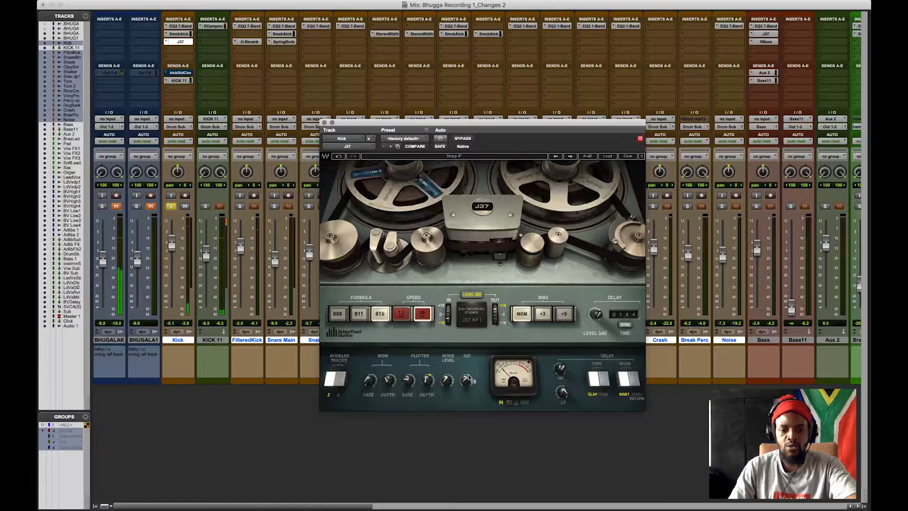
pyautogui.moveTo(468, 379); pyautogui.dragTo(472, 358)
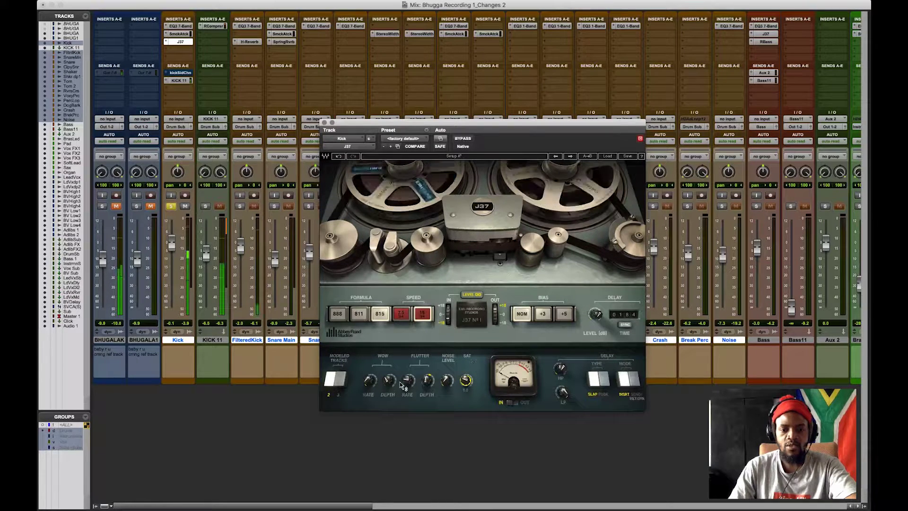
pyautogui.click(323, 122)
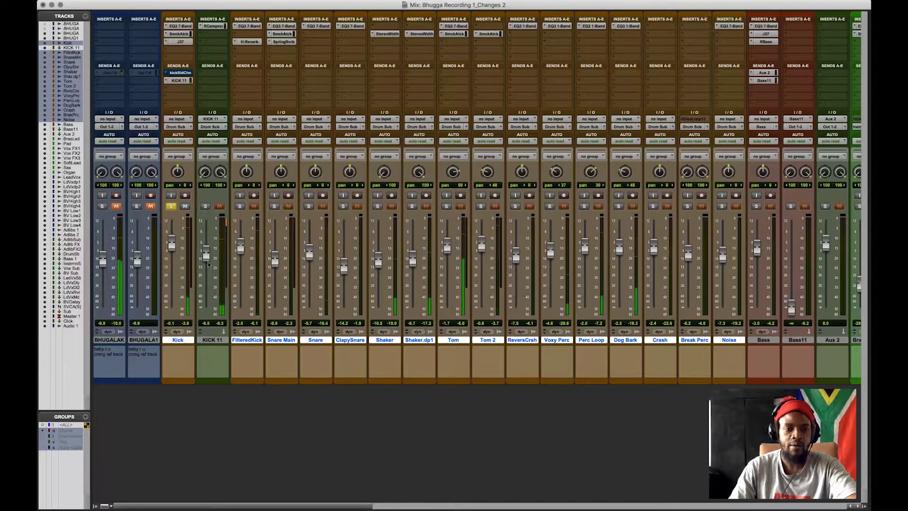
# - Solo the KICK 11 track with its fader raised slightly to about -5.9 dB and open its Renaissance Compressor
pyautogui.click(205, 206)
pyautogui.moveTo(207, 258); pyautogui.dragTo(207, 257)
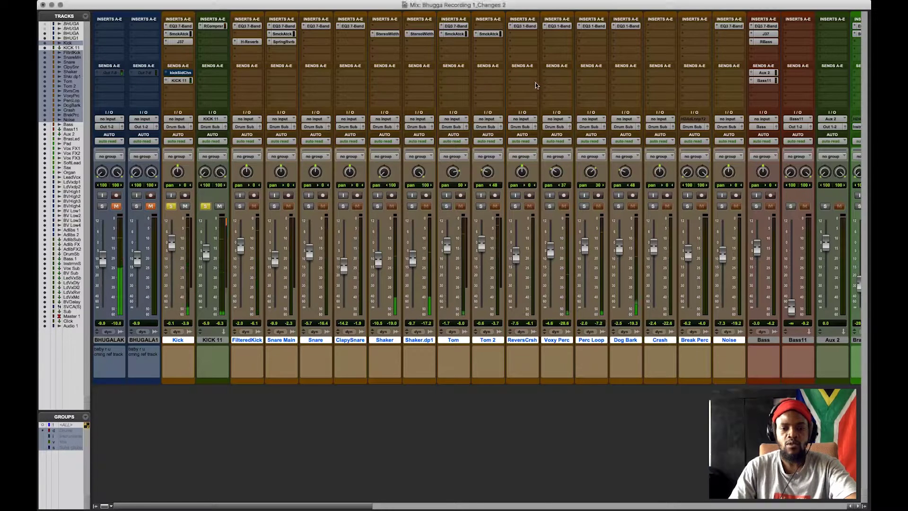
pyautogui.click(213, 26)
pyautogui.moveTo(424, 209); pyautogui.dragTo(414, 196)
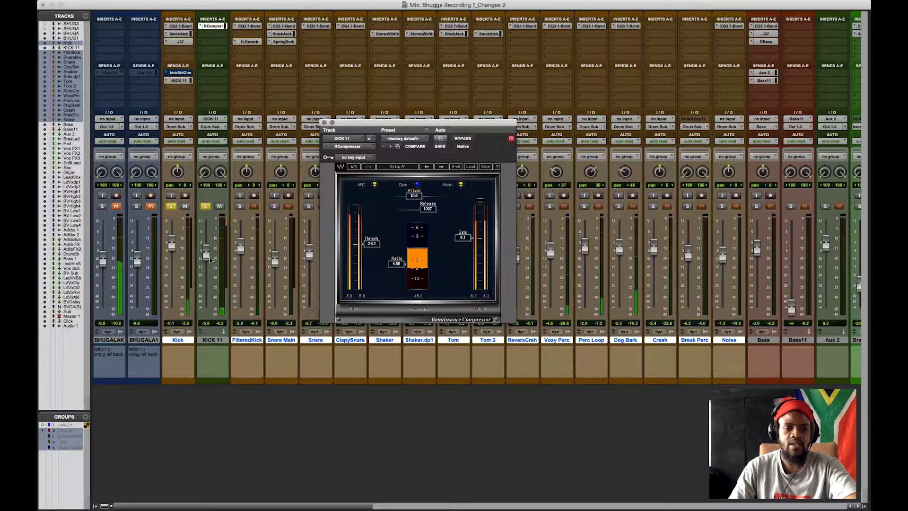
# - Lower the KICK 11 fader to about -7.8 dB, narrow its stereo pan and close the compressor window
pyautogui.moveTo(211, 260); pyautogui.dragTo(211, 261)
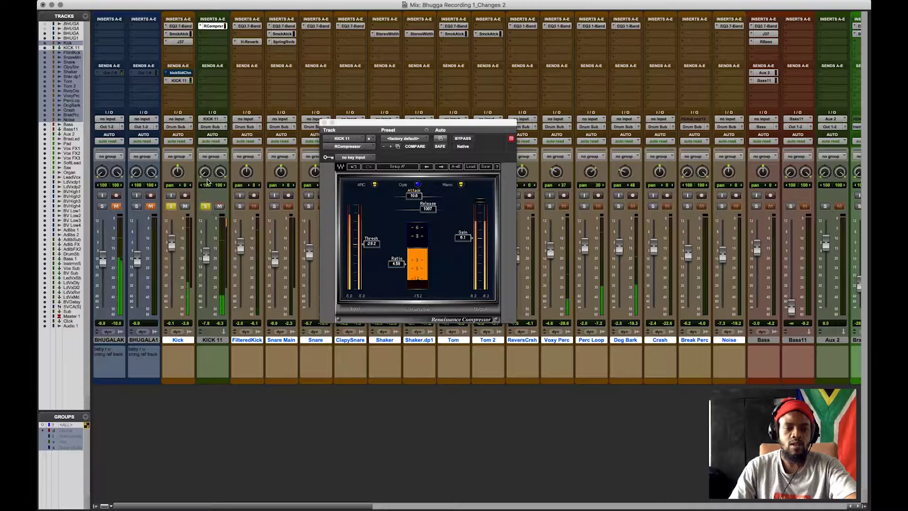
pyautogui.moveTo(207, 182); pyautogui.dragTo(209, 214)
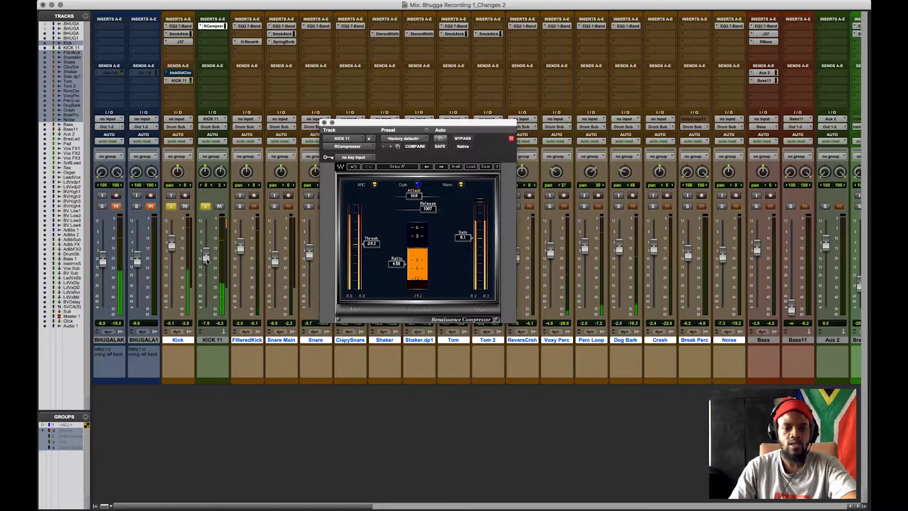
pyautogui.press('super+w')
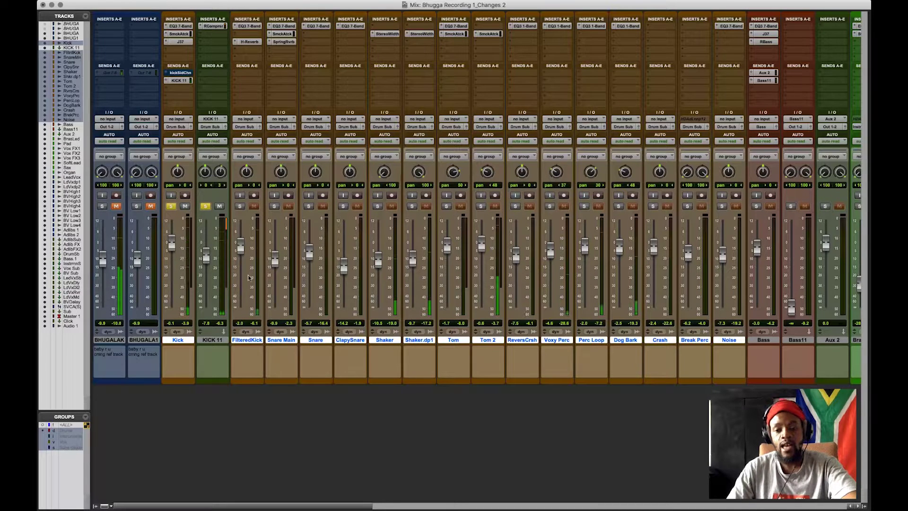
# - Solo the FilteredKick track, check its H-Reverb, raise its fader to about +1.6 dB and close the plugin window
pyautogui.click(240, 206)
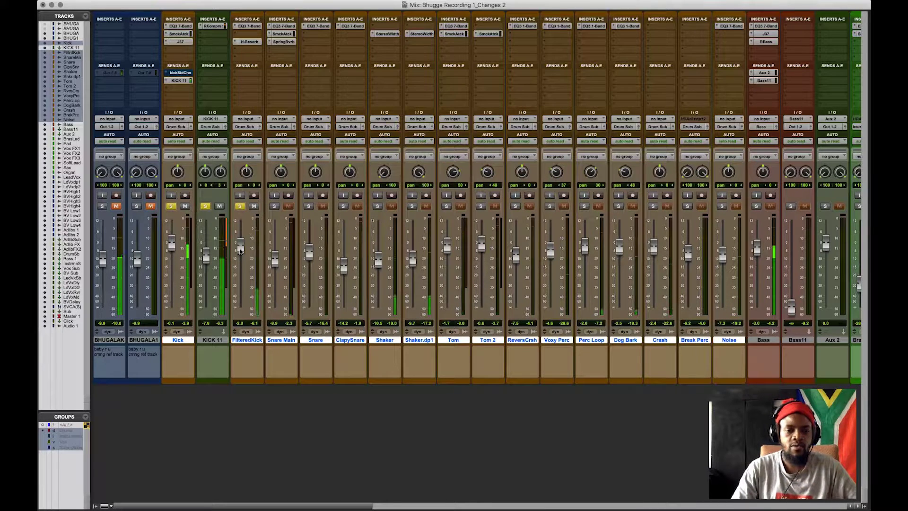
pyautogui.click(248, 42)
pyautogui.click(587, 245)
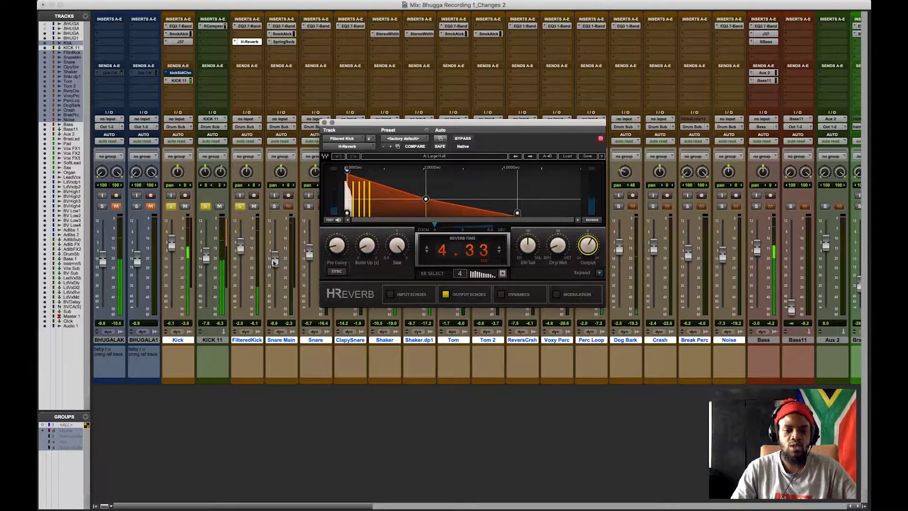
pyautogui.moveTo(240, 241); pyautogui.dragTo(240, 237)
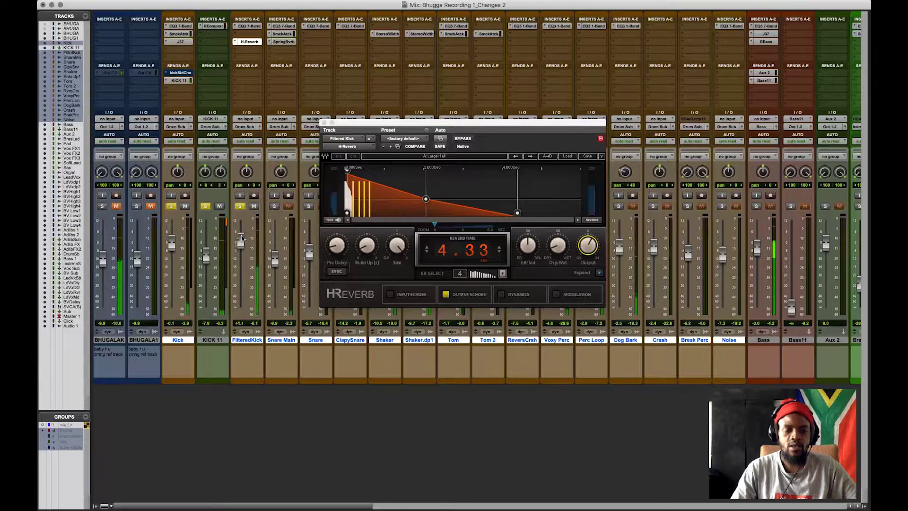
pyautogui.click(325, 123)
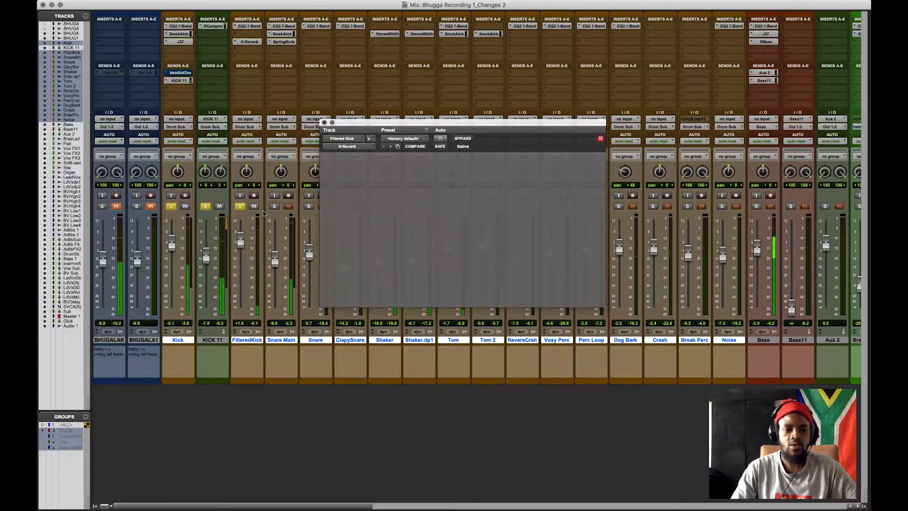
# - Solo Snare Main with its fader raised slightly and move its EQ's high-mid cut to about 1.34 kHz at -7.3 dB
pyautogui.click(274, 206)
pyautogui.moveTo(275, 267); pyautogui.dragTo(275, 264)
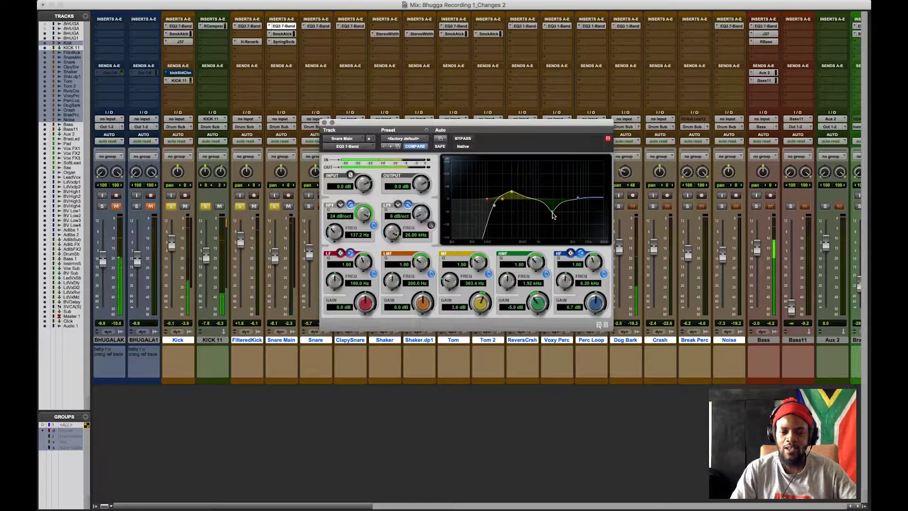
pyautogui.moveTo(553, 216)
pyautogui.mouseDown()
pyautogui.moveTo(534, 216)
pyautogui.moveTo(542, 214)
pyautogui.mouseUp()
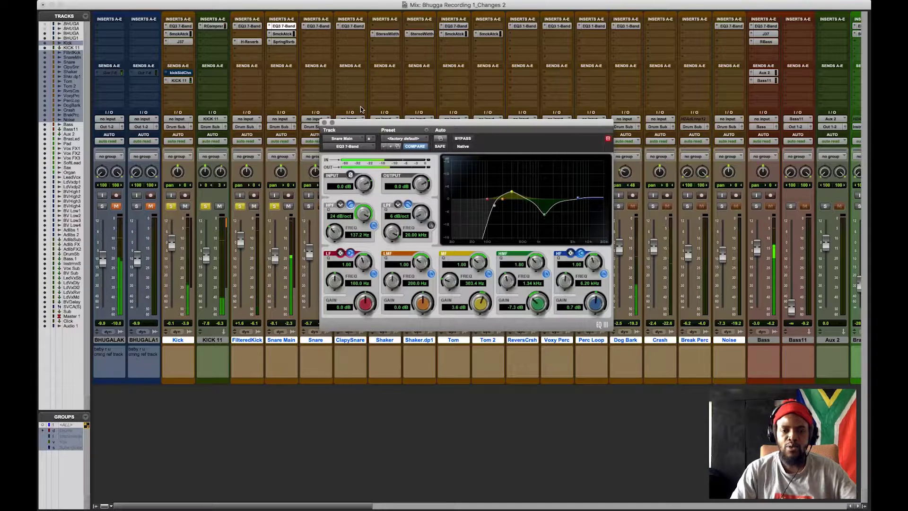
pyautogui.click(324, 123)
# - Set the attack to 15 in Snare Main's Smack Attack, compare it with the bypassed sound and close the plugin
pyautogui.click(282, 33)
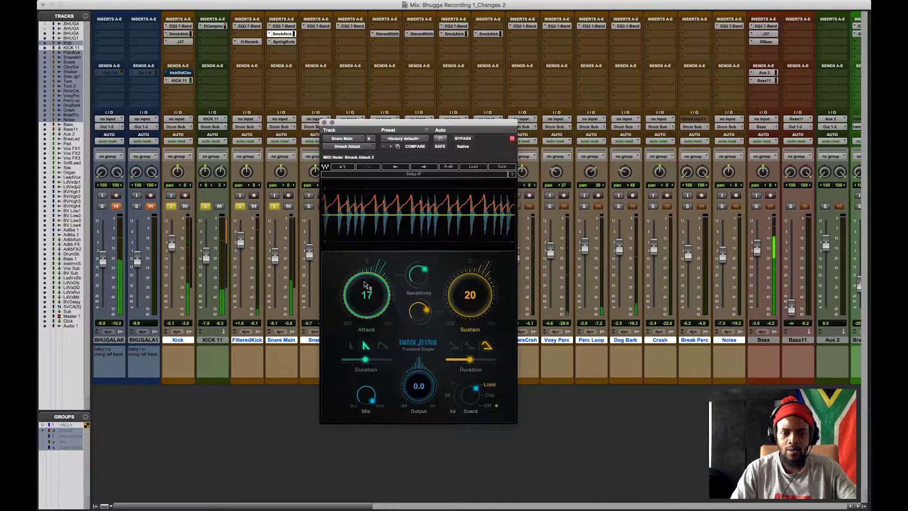
pyautogui.moveTo(365, 284); pyautogui.dragTo(364, 289)
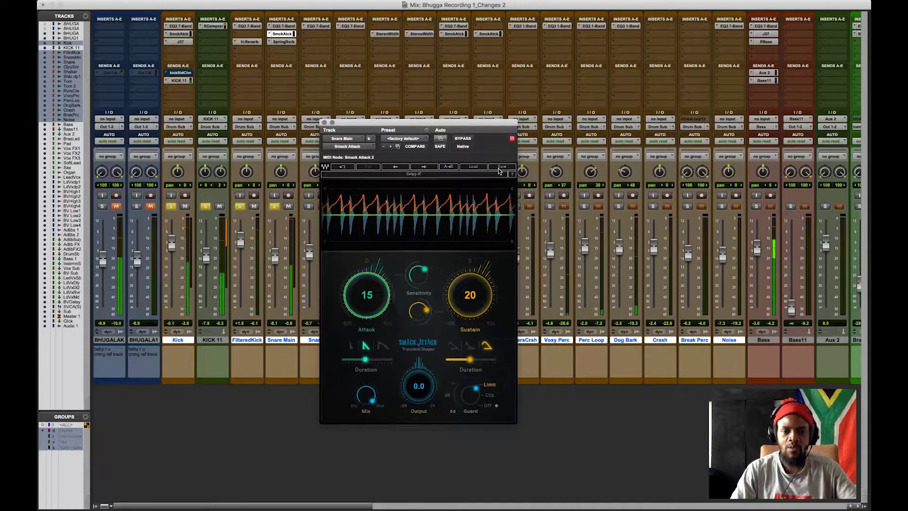
pyautogui.click(462, 139)
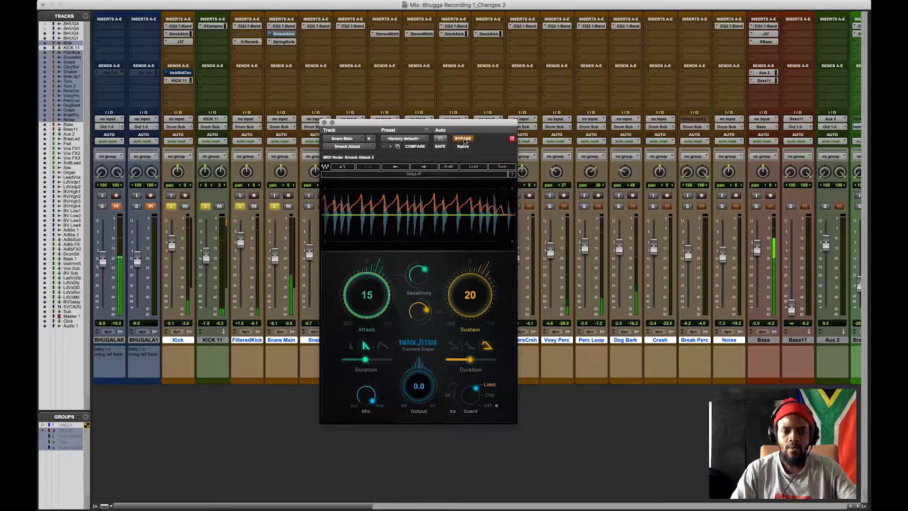
pyautogui.click(463, 138)
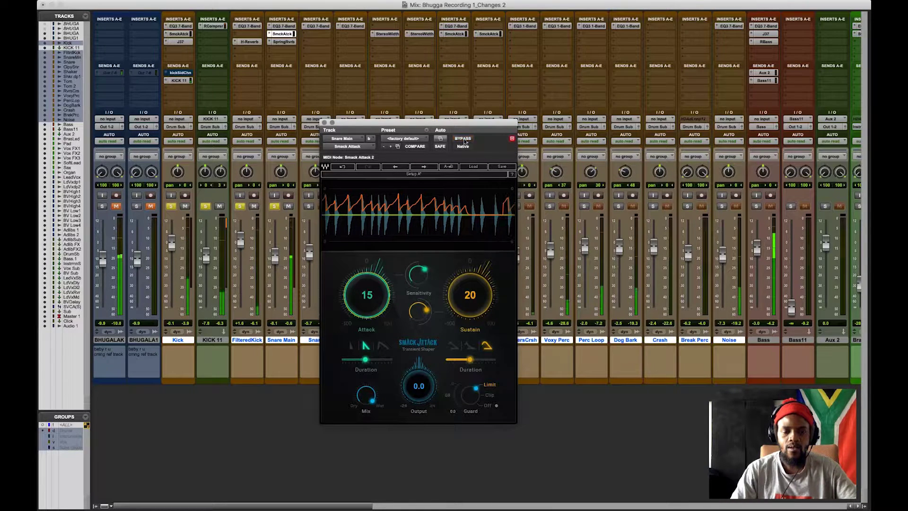
pyautogui.click(324, 124)
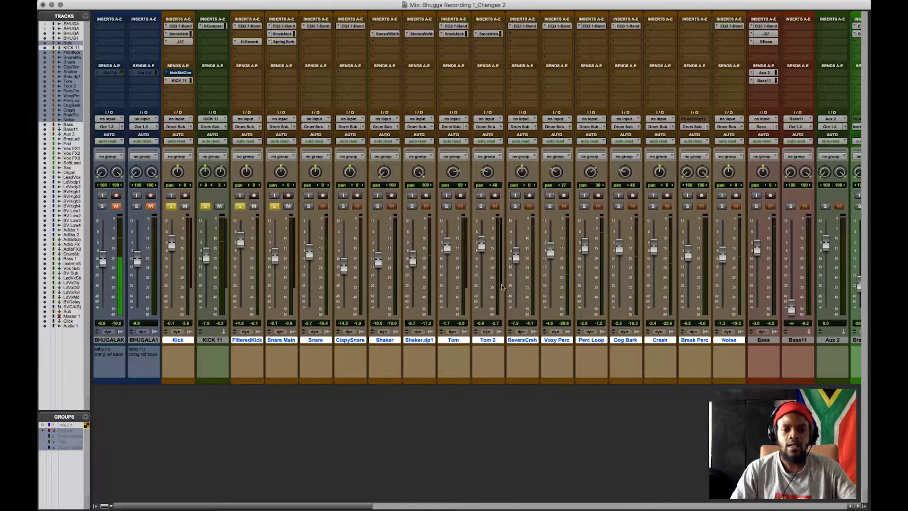
# - Compare Snare Main's Spring Reverb with its bypassed sound during playback, lower its mix slightly and close the plugin
pyautogui.click(282, 42)
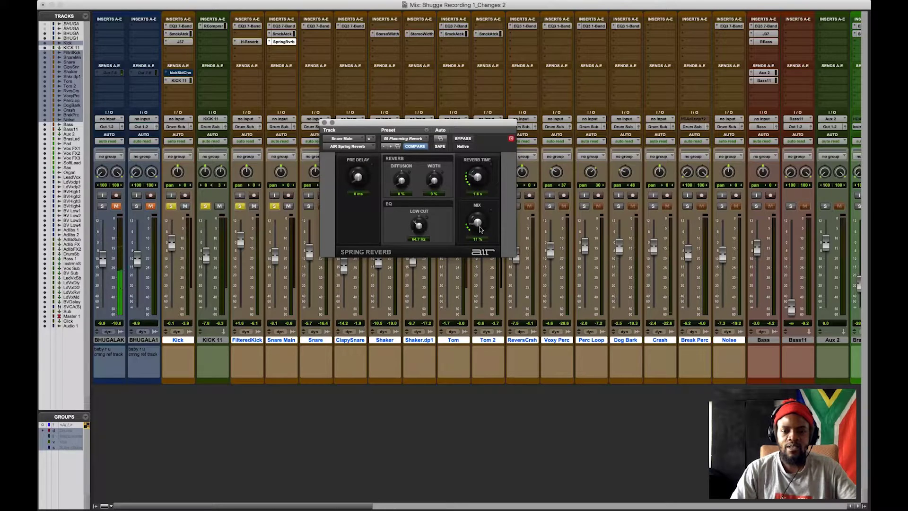
pyautogui.moveTo(480, 230); pyautogui.dragTo(480, 226)
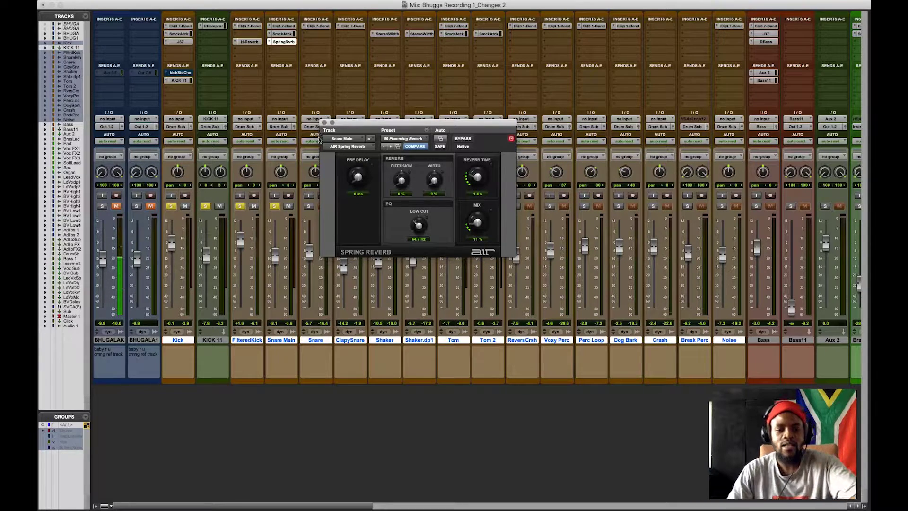
pyautogui.press('super+equal')
pyautogui.press('space')
pyautogui.press('super+equal')
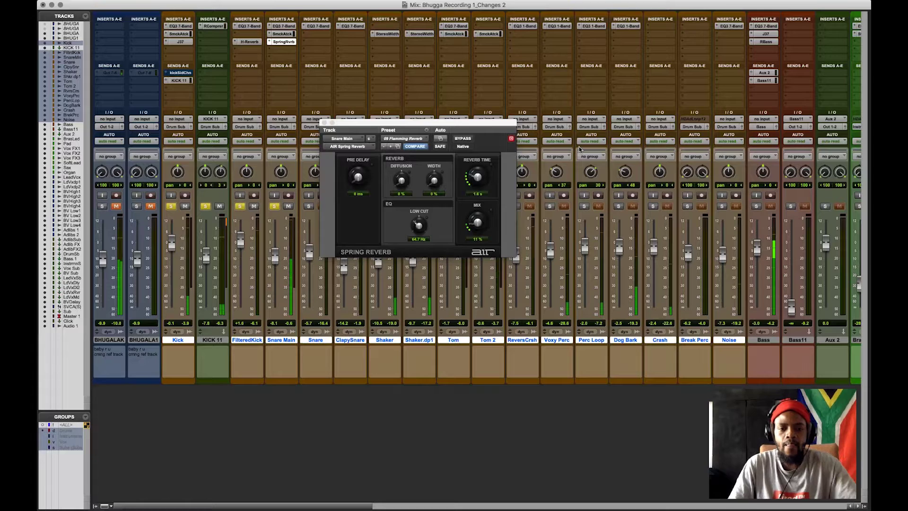
pyautogui.click(464, 139)
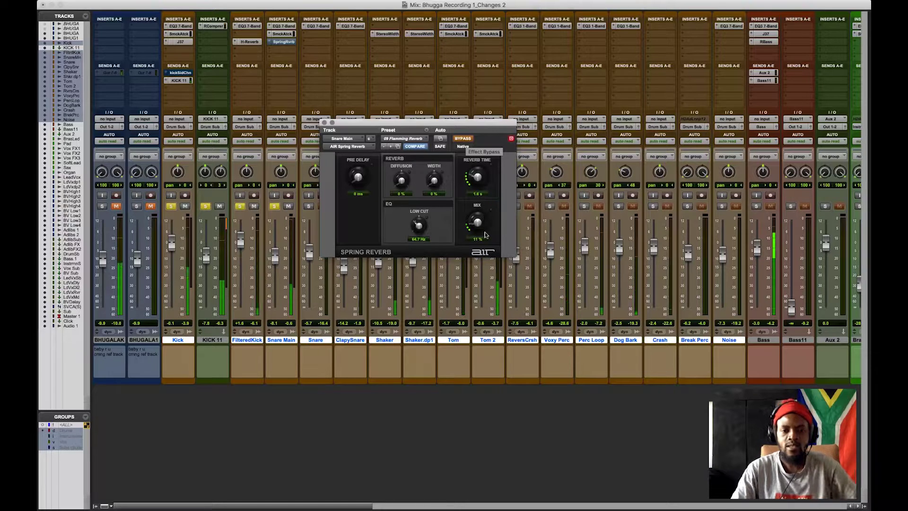
pyautogui.click(463, 139)
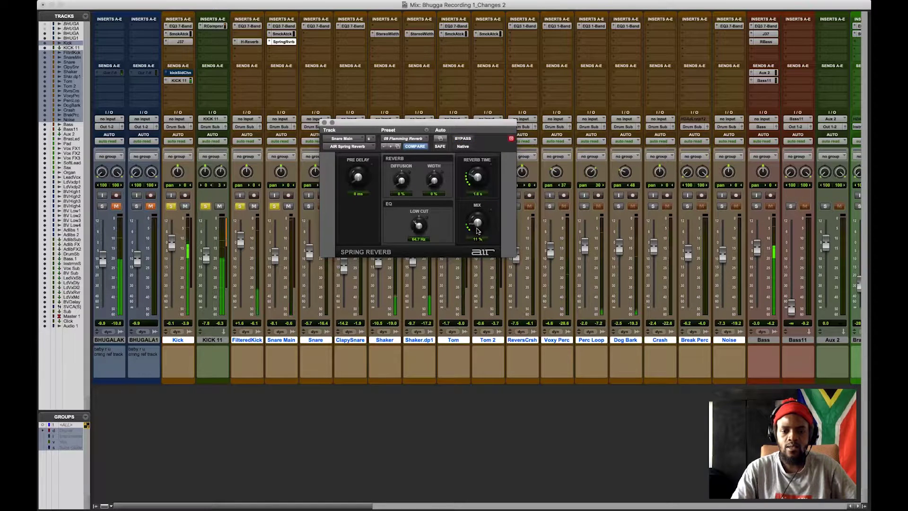
pyautogui.moveTo(478, 232); pyautogui.dragTo(478, 237)
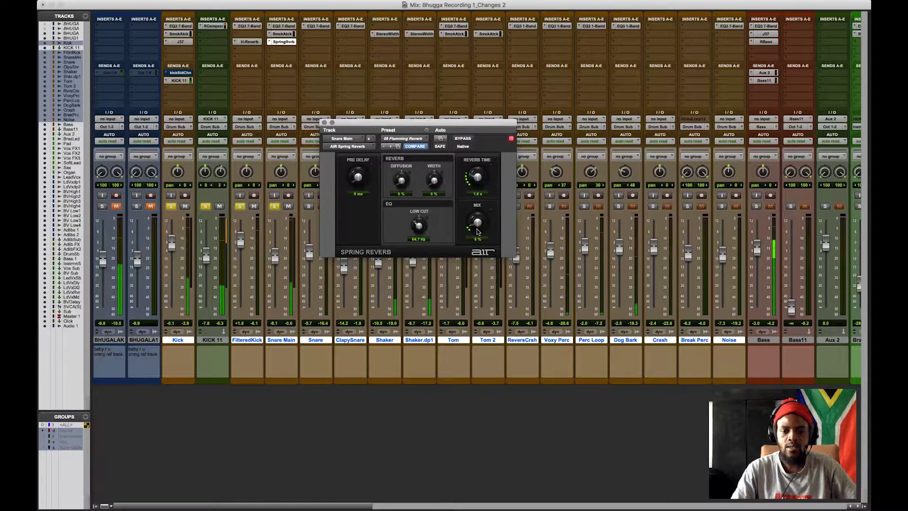
pyautogui.click(324, 123)
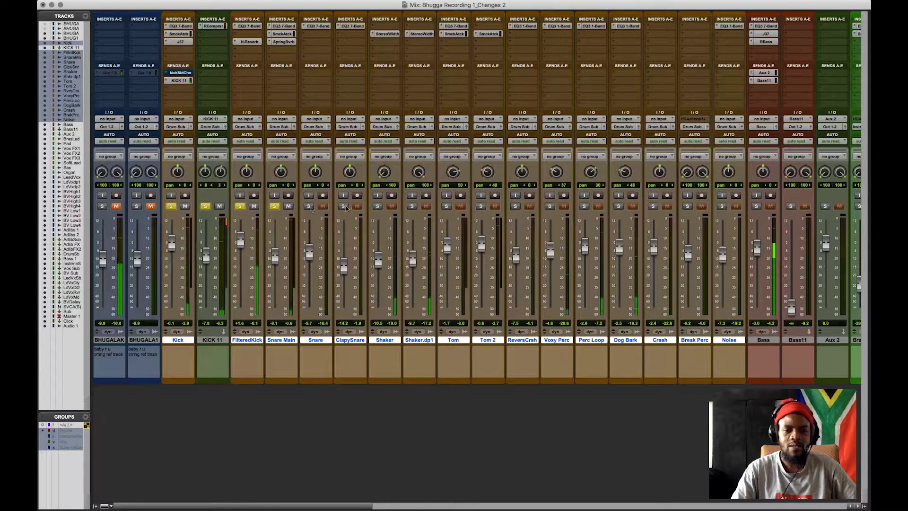
# - Add Snare, ClapySnare, both Shakers and both Toms to the soloed tracks, lowering the Shaker.dp1 fader to about -11.0 dB
pyautogui.click(377, 207)
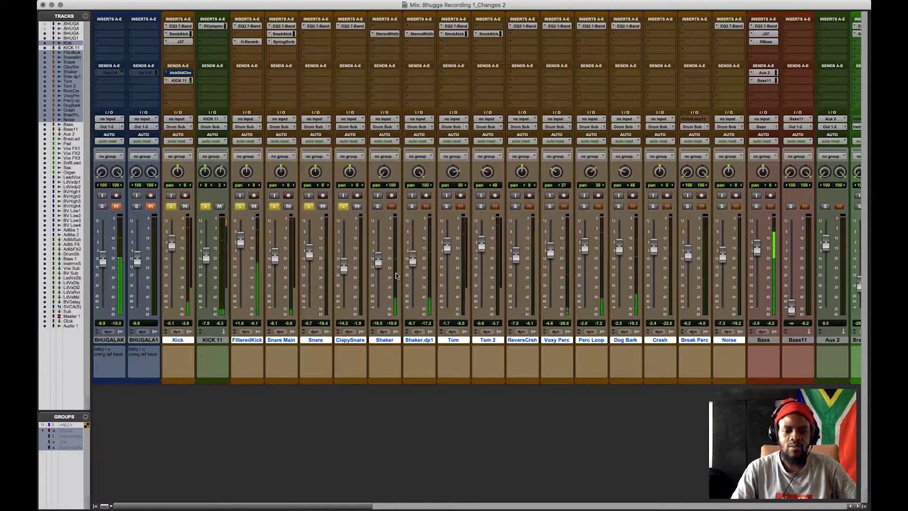
pyautogui.click(412, 206)
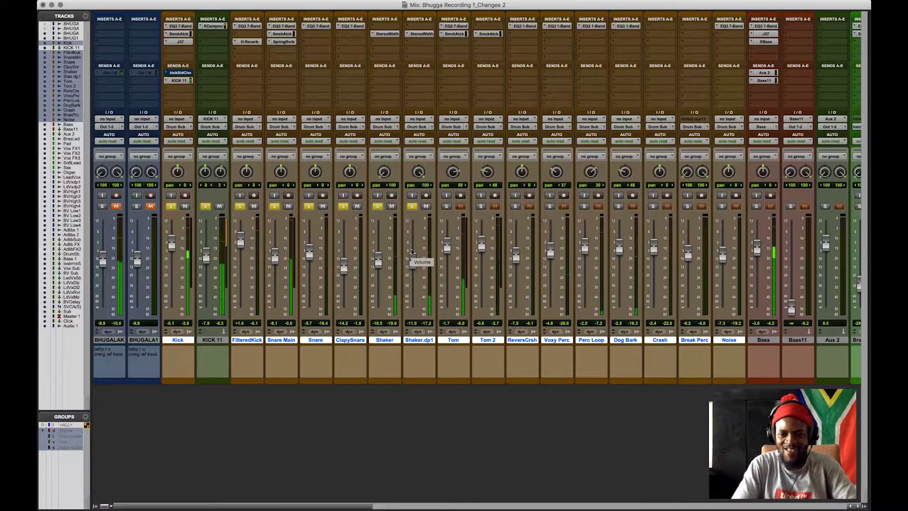
pyautogui.click(445, 206)
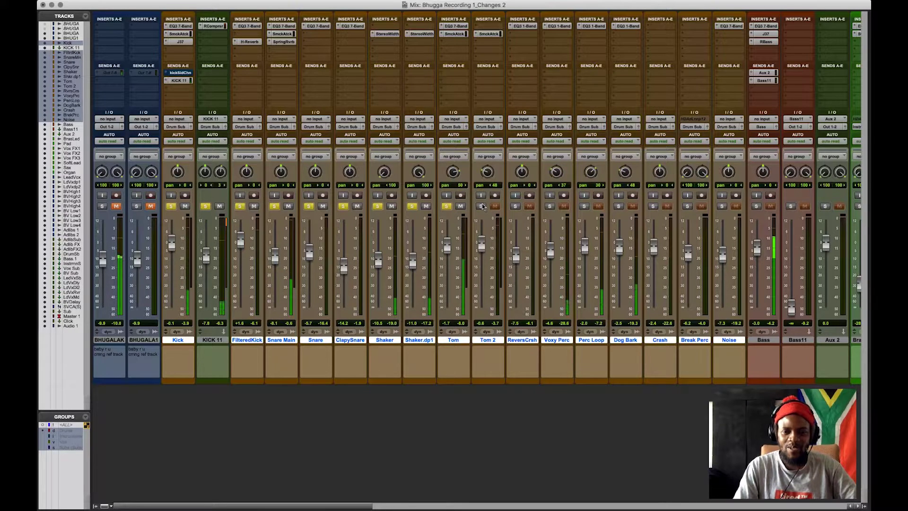
pyautogui.click(481, 206)
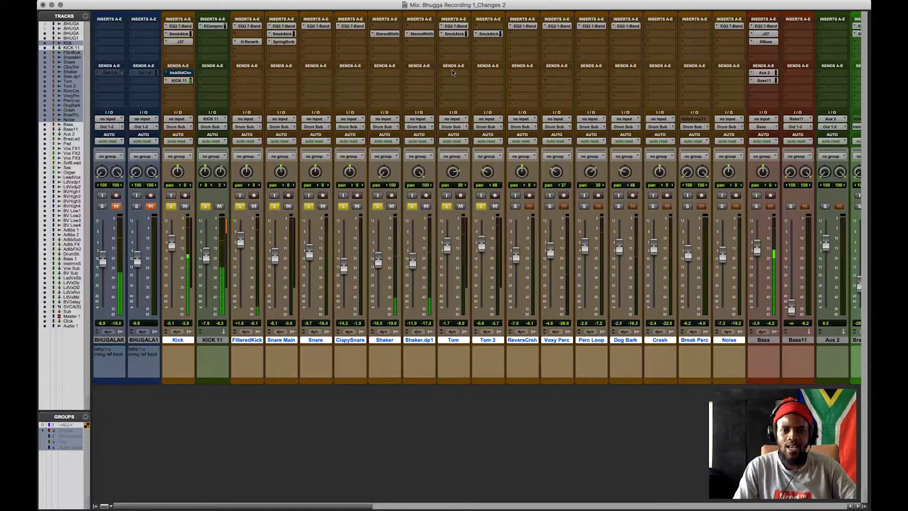
# - Compare the Tom track's Smack Attack with its bypassed sound and move the plugin window clear of the channel strips
pyautogui.click(448, 33)
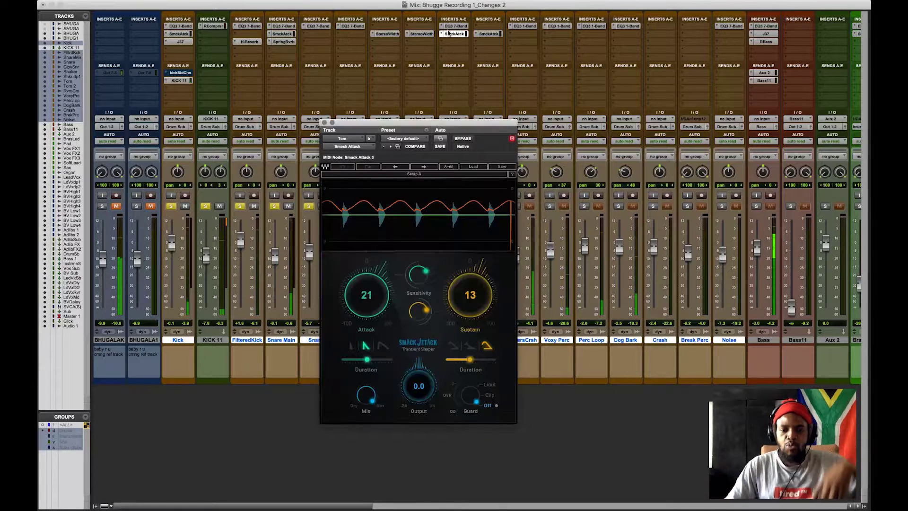
pyautogui.click(466, 138)
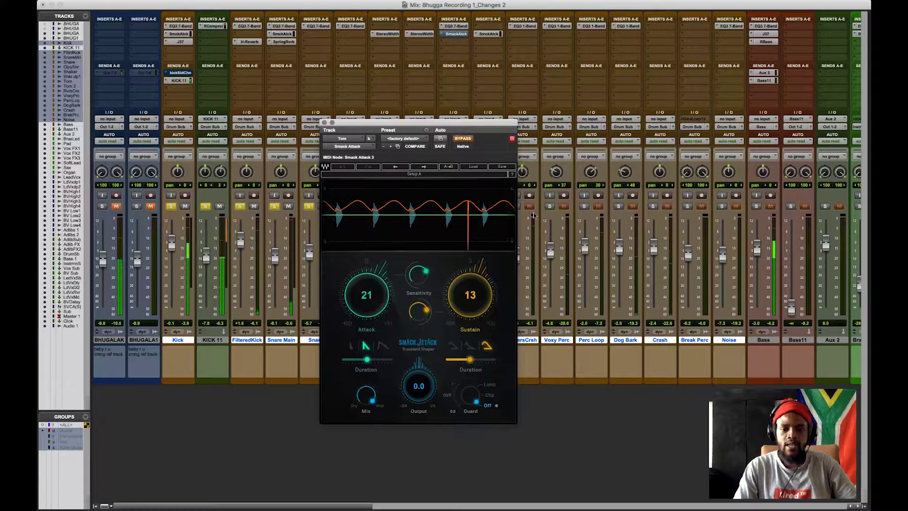
pyautogui.click(467, 138)
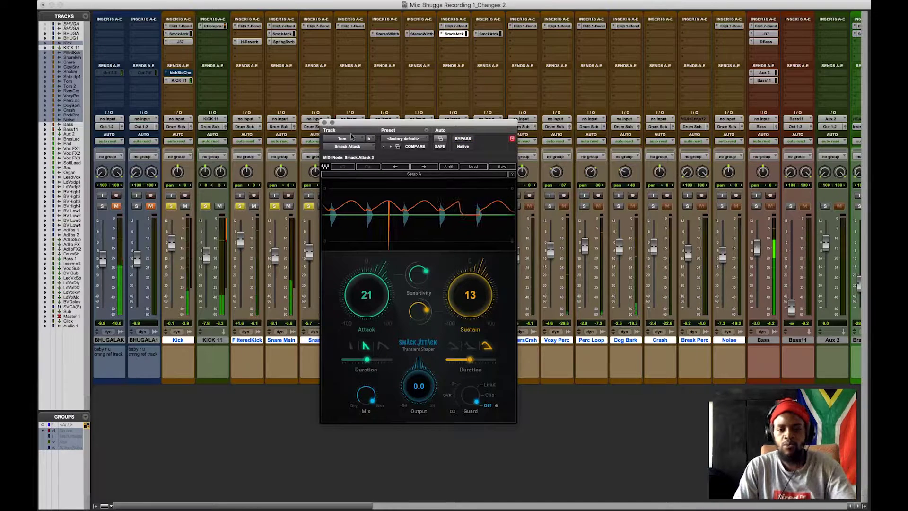
pyautogui.moveTo(394, 130); pyautogui.dragTo(321, 134)
pyautogui.moveTo(460, 314); pyautogui.dragTo(515, 352)
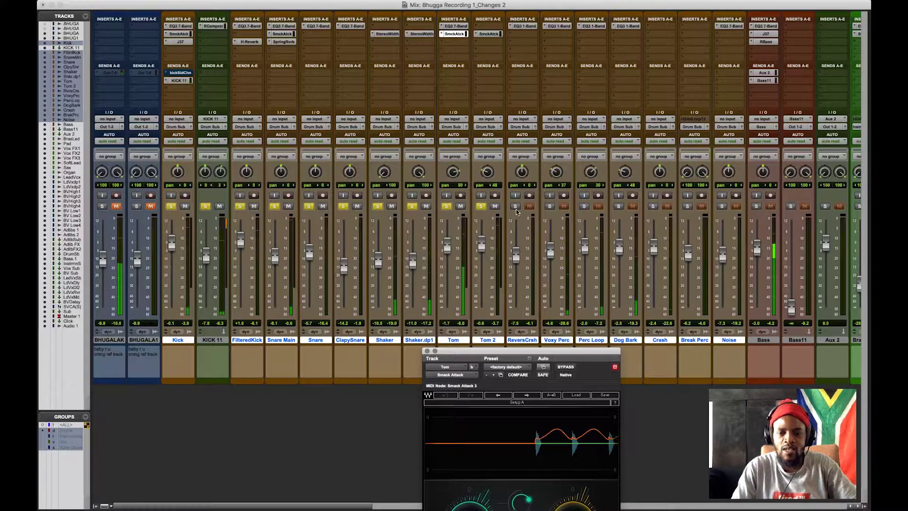
# - Add the ReversCrsh, Voxy Perc, Perc Loop and Dog Bark tracks to the solo
pyautogui.click(550, 207)
pyautogui.click(550, 206)
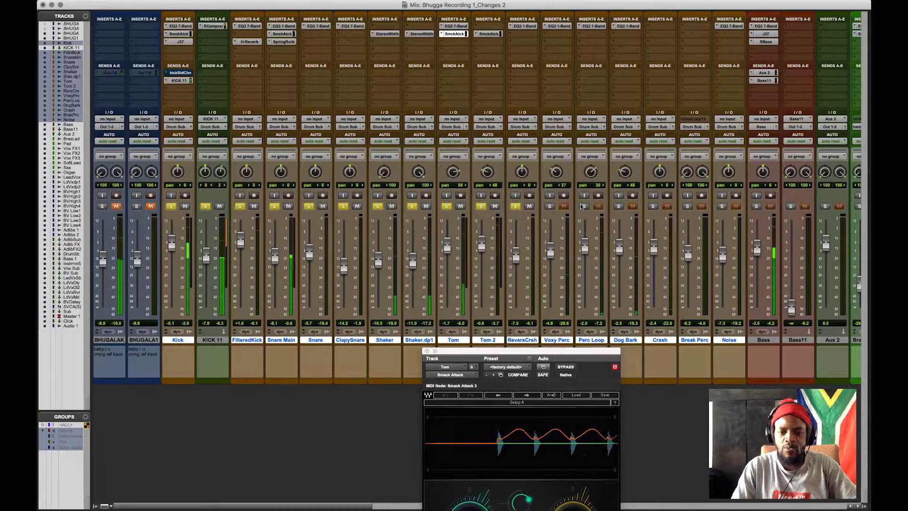
pyautogui.click(584, 207)
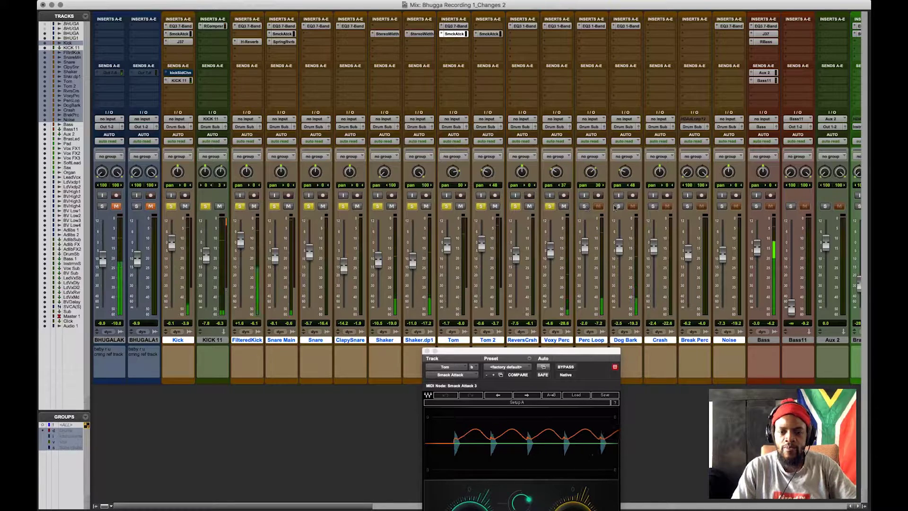
pyautogui.click(618, 206)
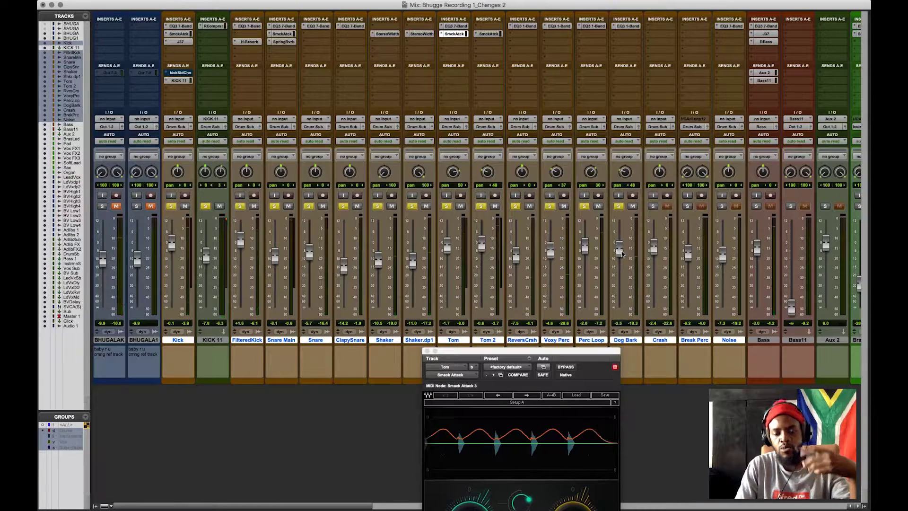
# - Lower the Dog Bark fader to about -4.1 dB and the Perc Loop fader to about -3.3 dB, closing the Tom's Smack Attack
pyautogui.moveTo(620, 250); pyautogui.dragTo(619, 252)
pyautogui.press('space')
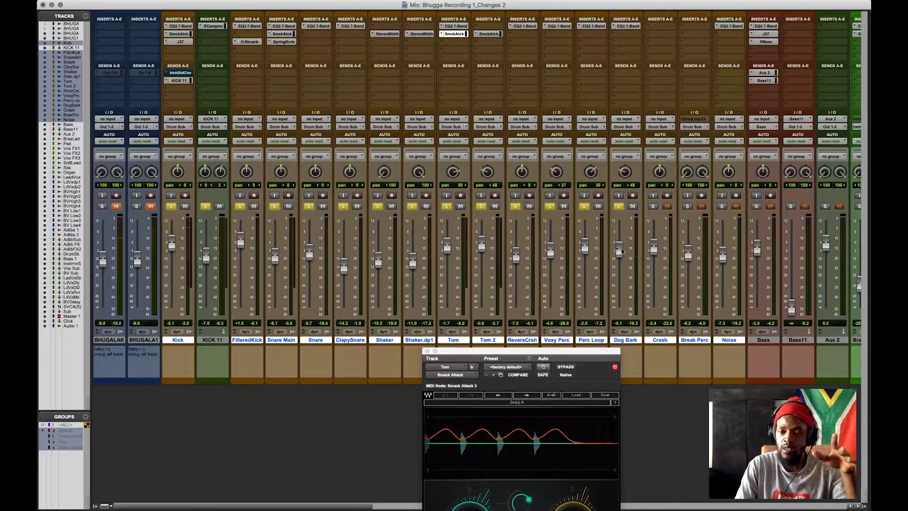
pyautogui.click(428, 351)
pyautogui.moveTo(584, 249); pyautogui.dragTo(585, 252)
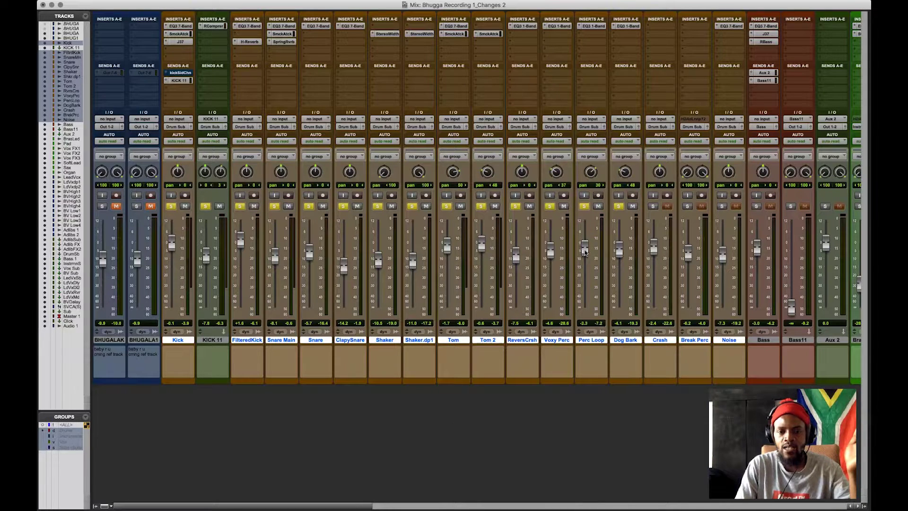
# - Resume playback and add the Crash, Break Perc and Noise tracks to the solo
pyautogui.press('space')
pyautogui.click(653, 206)
pyautogui.click(687, 206)
pyautogui.click(721, 207)
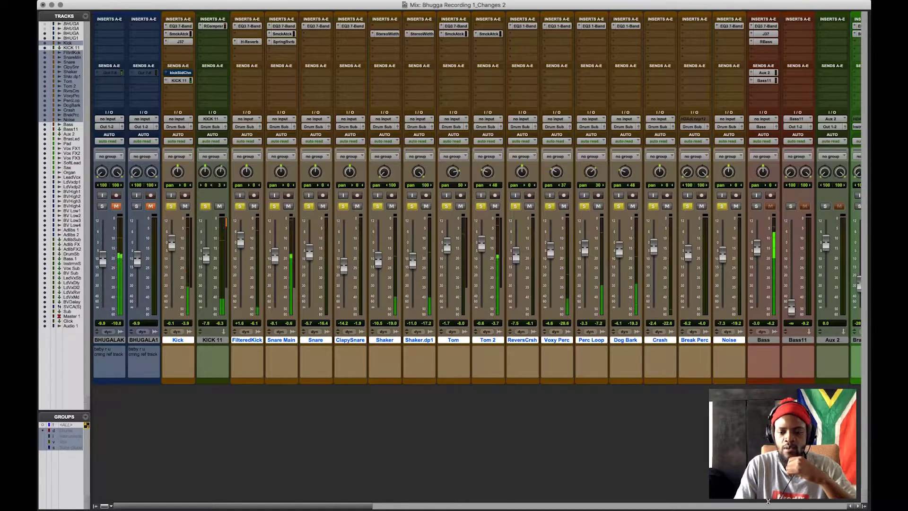
# - Review the settings of the Drum Sub's RVox and F6 plugins, moving the plugin window clear of the inserts
pyautogui.hscroll(15, 768, 501)
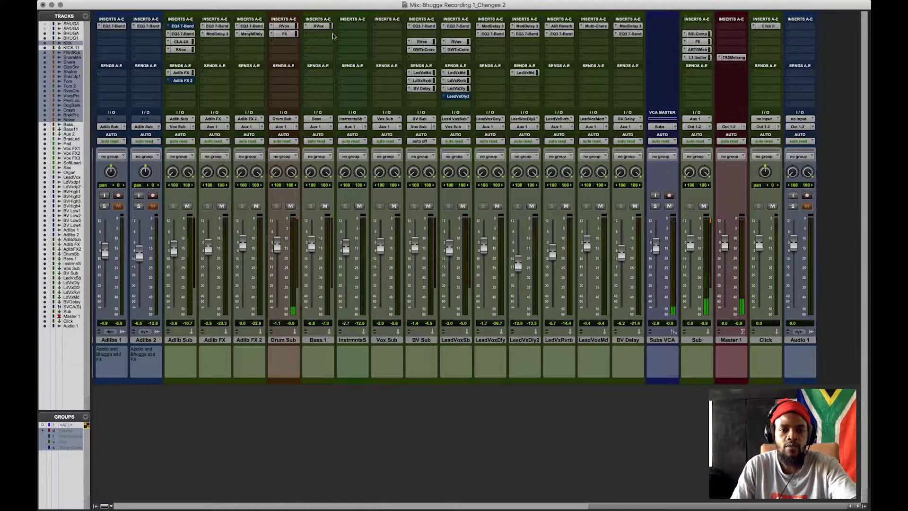
pyautogui.click(284, 26)
pyautogui.moveTo(516, 335); pyautogui.dragTo(557, 105)
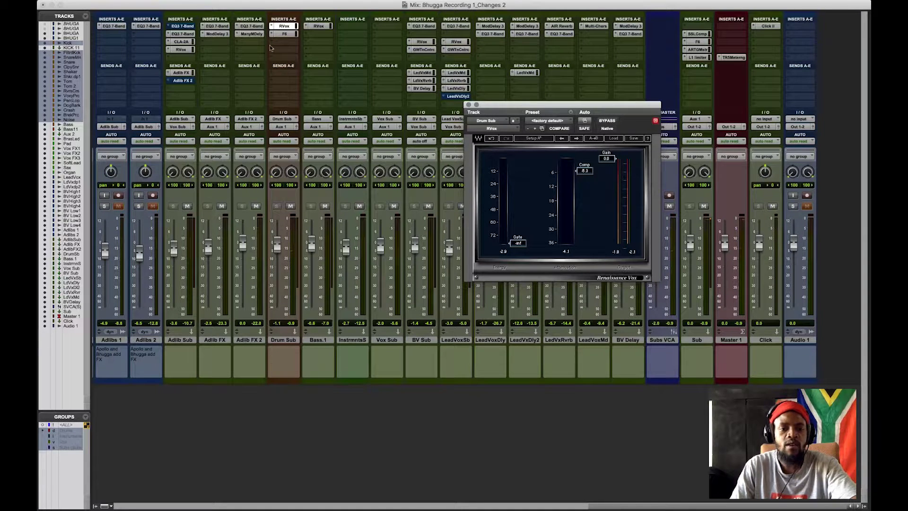
pyautogui.click(284, 33)
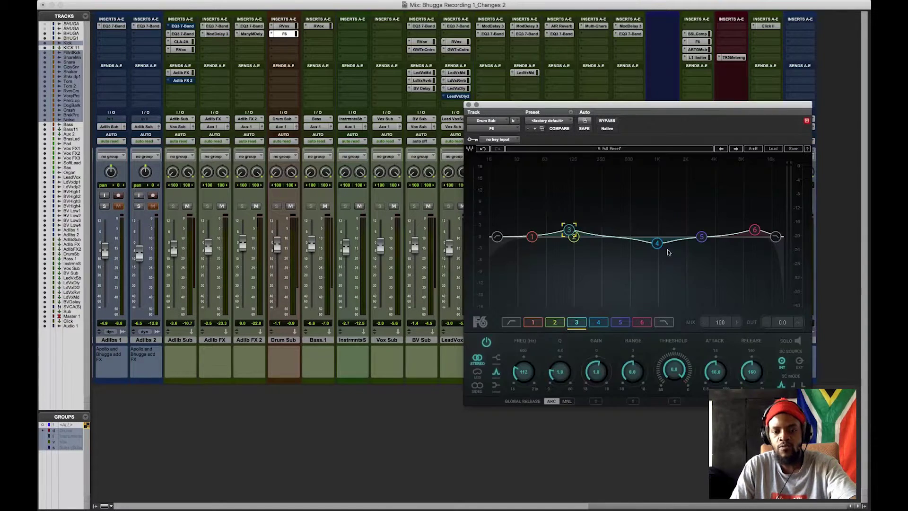
pyautogui.click(468, 104)
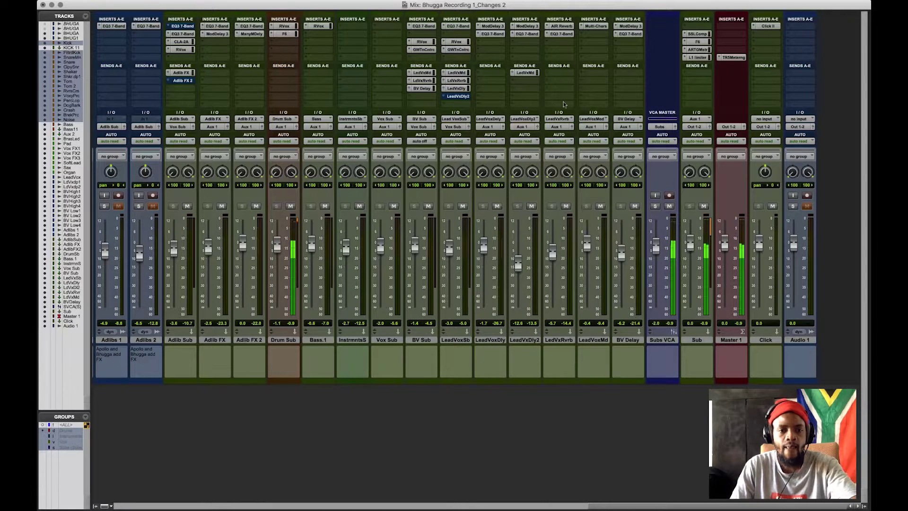
# - Compare the Drum Sub's RVox, followed by its F6, with their bypassed sound during playback
pyautogui.click(291, 27)
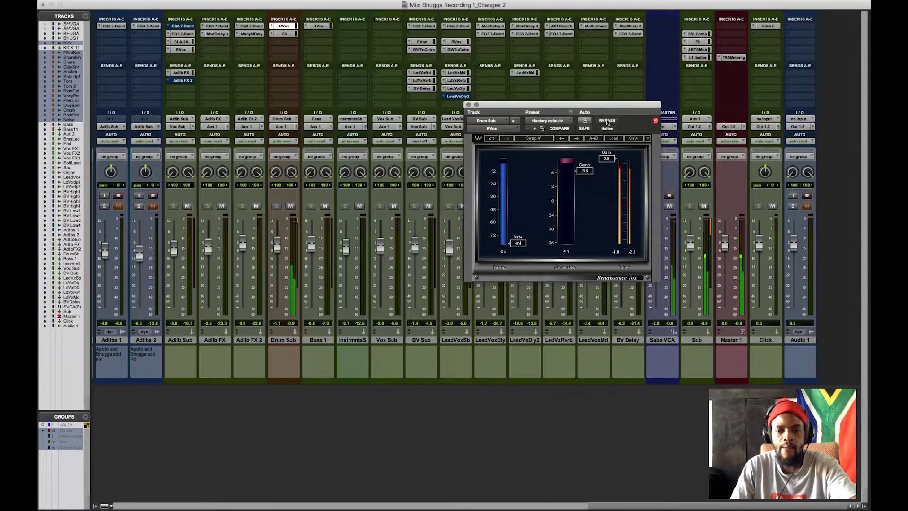
pyautogui.click(607, 121)
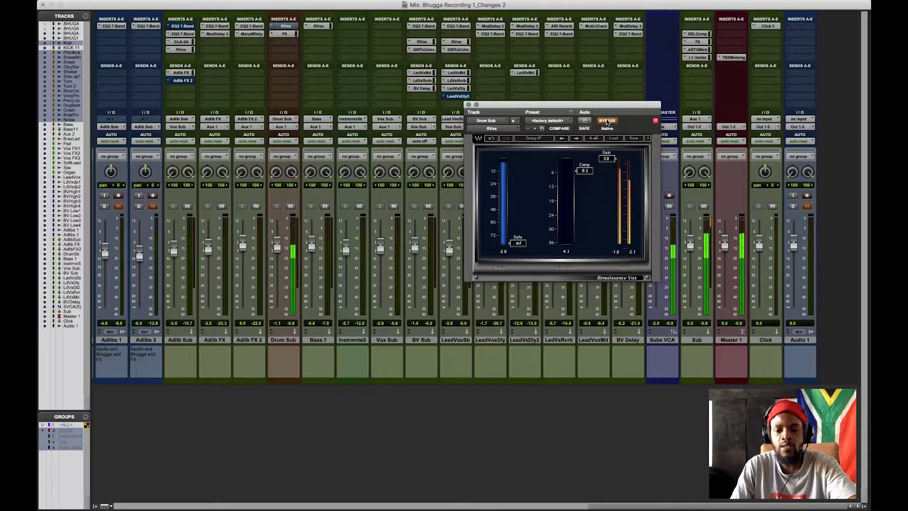
pyautogui.click(607, 121)
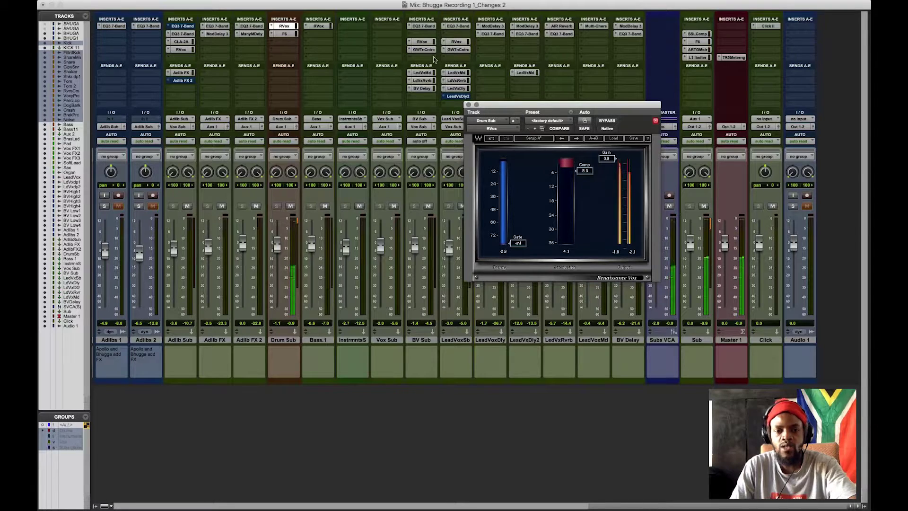
pyautogui.click(284, 34)
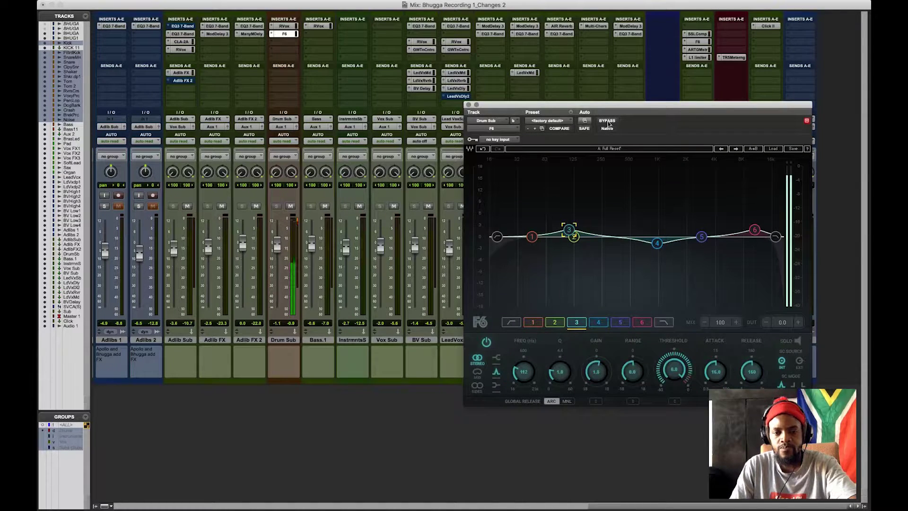
pyautogui.click(608, 122)
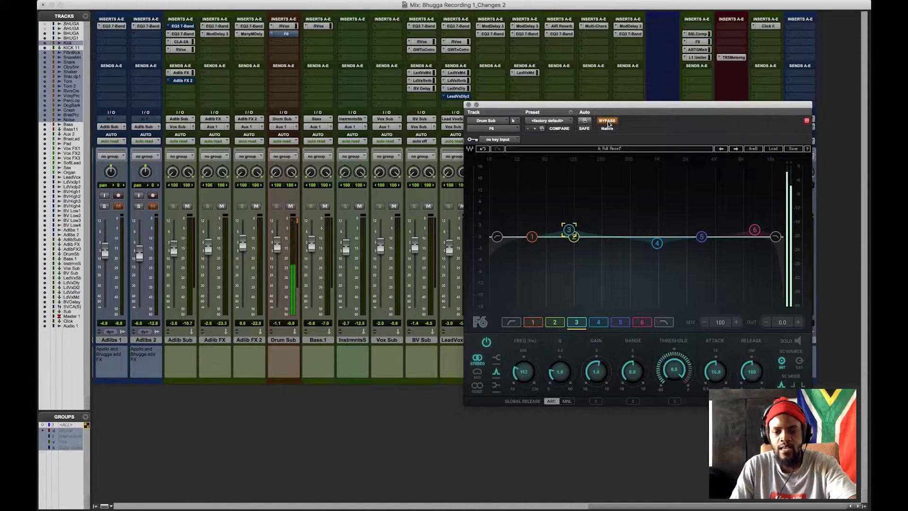
pyautogui.click(608, 121)
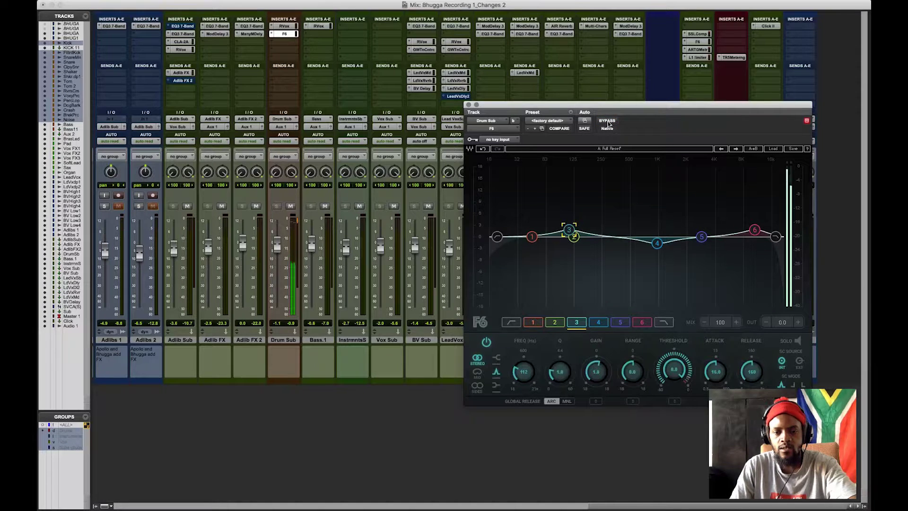
# - In the Drum Sub's F6, deepen the band 4 cut slightly and shift band 6 up to about 12 kHz, closing the plugin
pyautogui.click(656, 244)
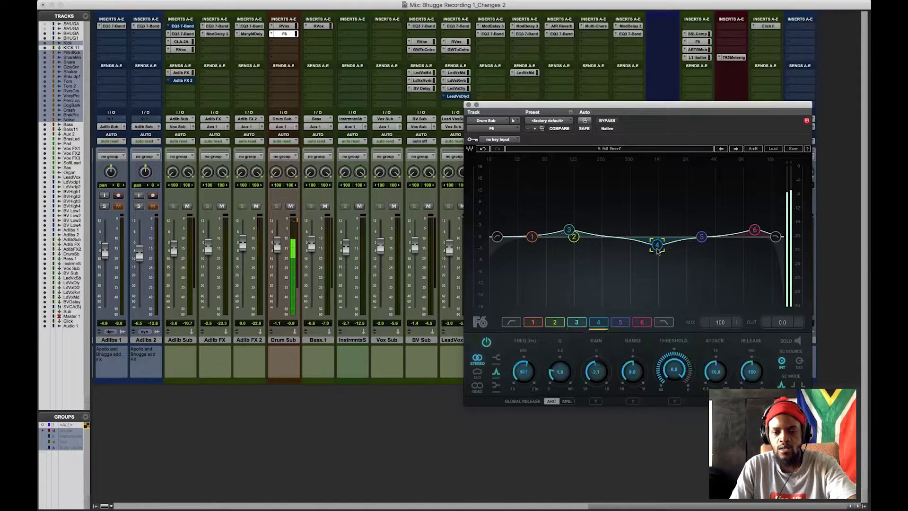
pyautogui.click(756, 230)
pyautogui.moveTo(758, 230); pyautogui.dragTo(762, 230)
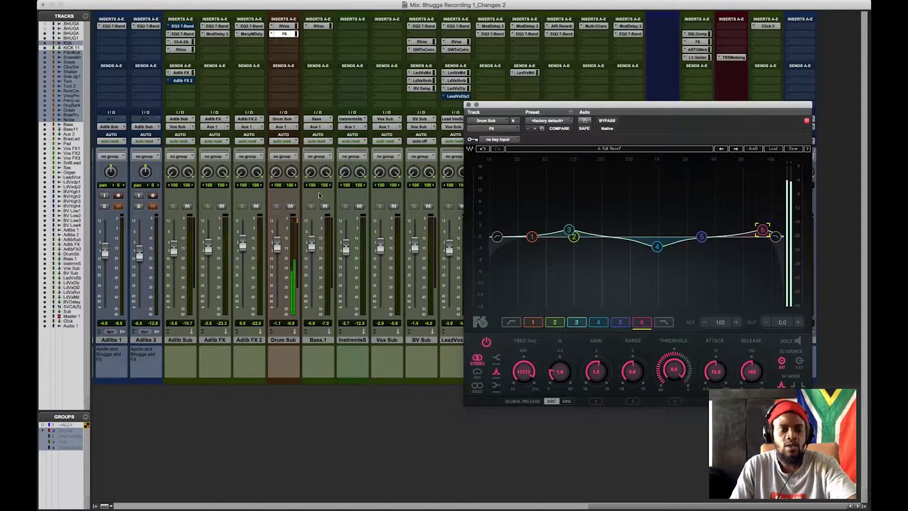
pyautogui.click(468, 105)
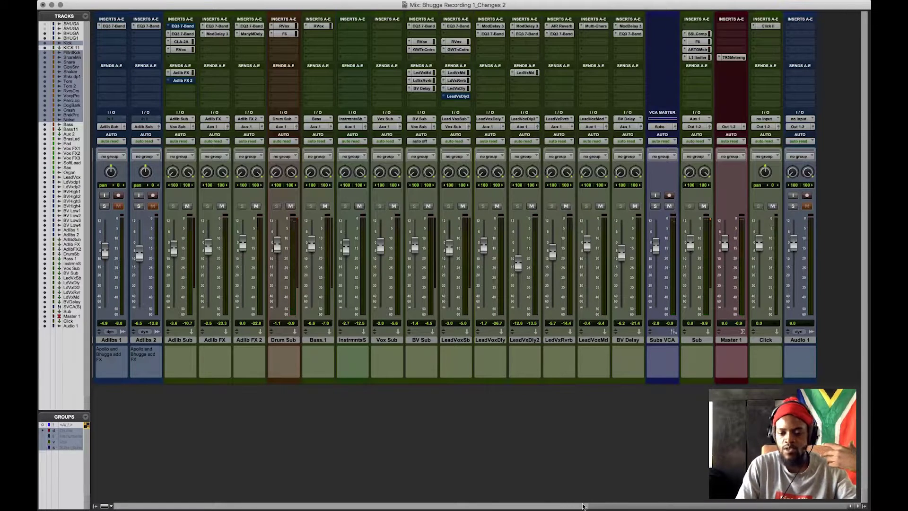
# - Resume playback and clear the drum solos so that only the Bass track is soloed
pyautogui.moveTo(618, 506); pyautogui.dragTo(130, 506)
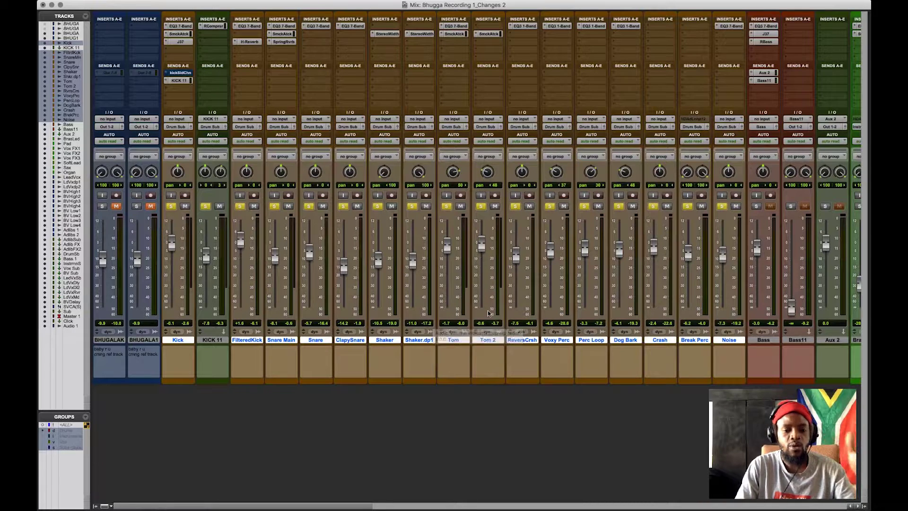
pyautogui.hscroll(10, 316, 205)
pyautogui.press('space')
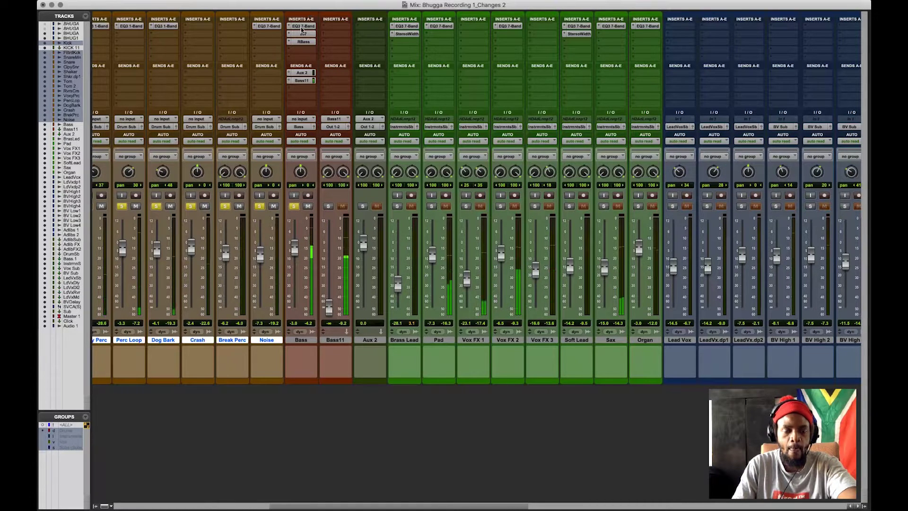
pyautogui.keyDown('alt'); pyautogui.click(260, 207); pyautogui.keyUp('alt')
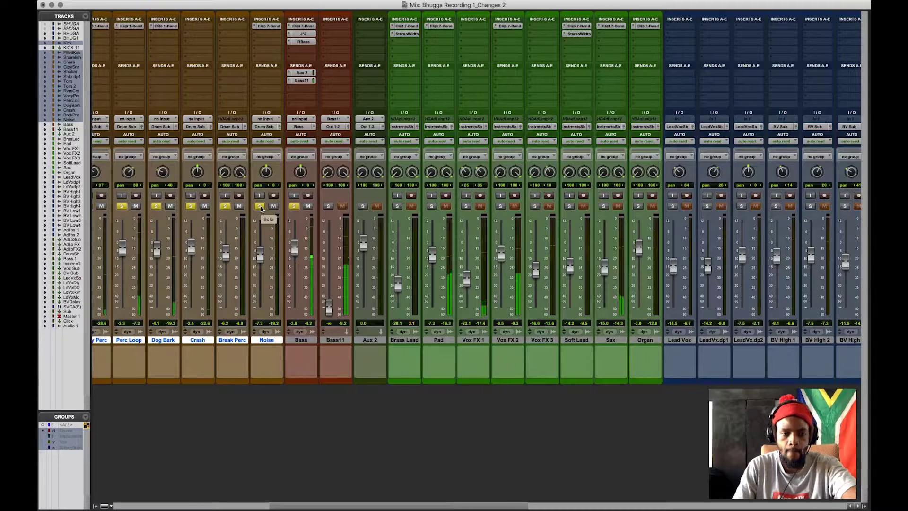
pyautogui.click(290, 206)
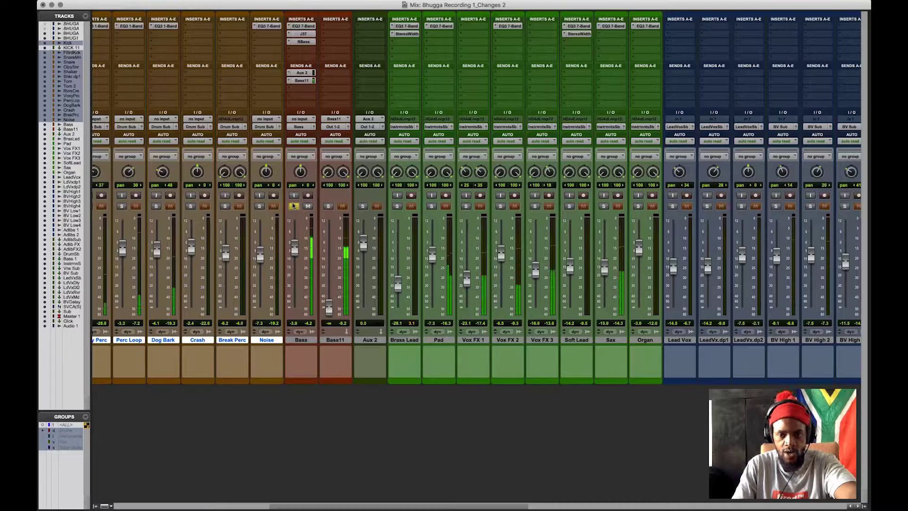
# - Compare the Bass track's EQ3 7-Band with its bypassed sound and set the high-mid band's Q to 3.59
pyautogui.click(303, 26)
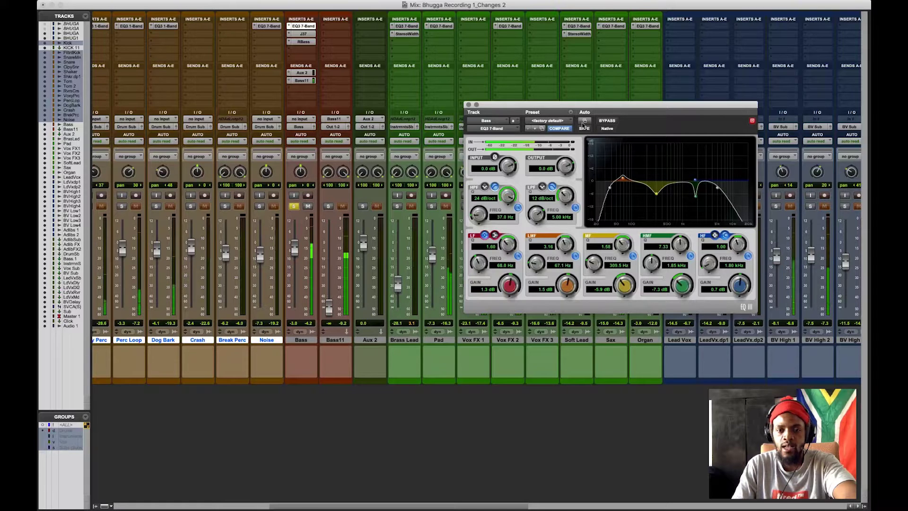
pyautogui.click(605, 122)
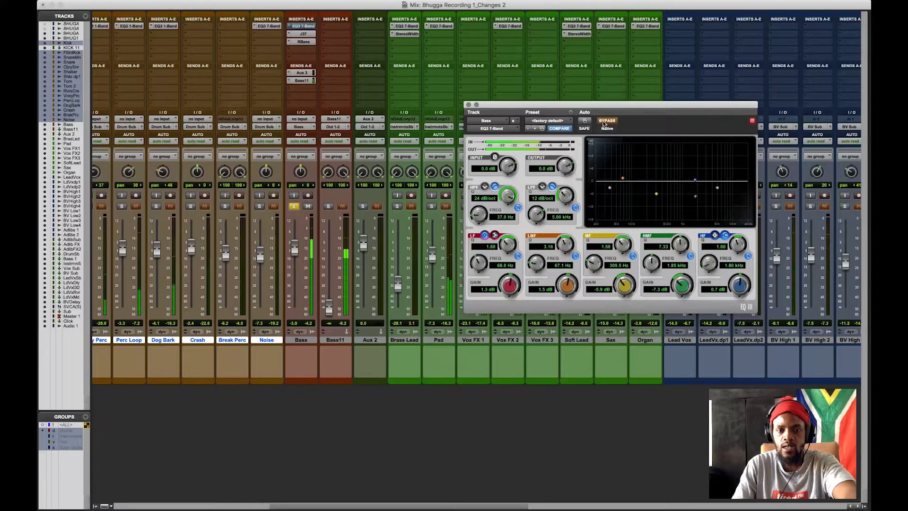
pyautogui.click(606, 121)
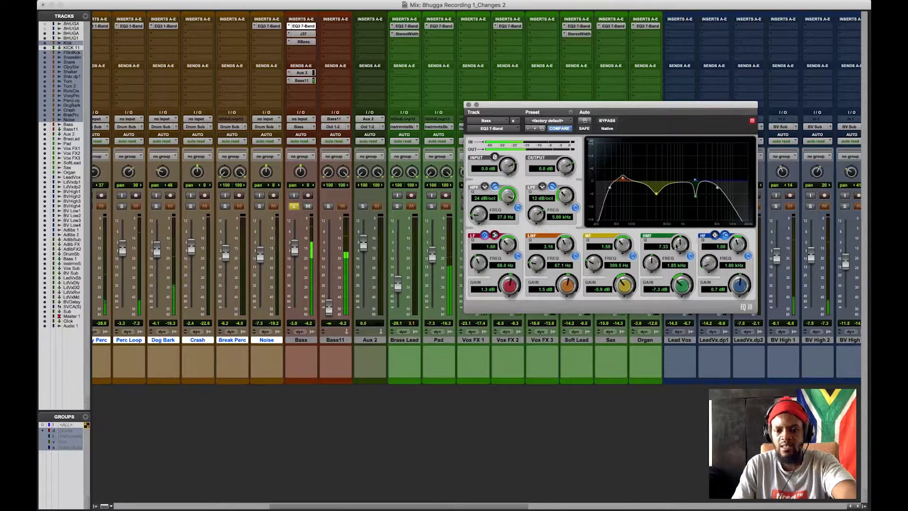
pyautogui.moveTo(659, 246); pyautogui.dragTo(668, 261)
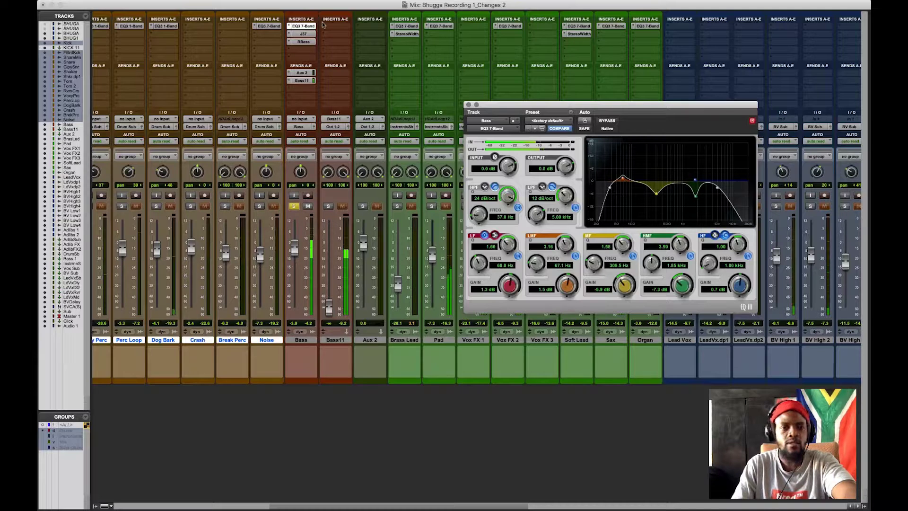
# - Compare the Bass track's J37 tape plugin with its bypassed sound
pyautogui.click(303, 34)
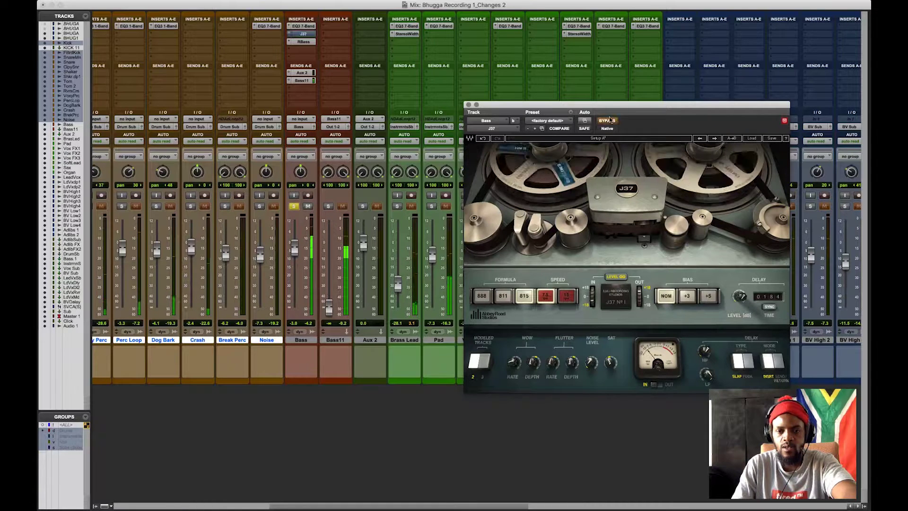
pyautogui.click(609, 120)
pyautogui.click(610, 120)
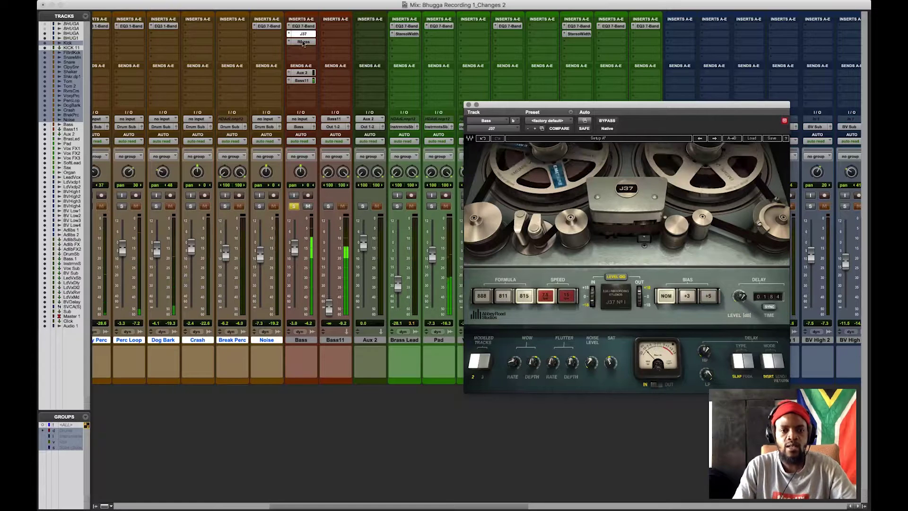
# - Set the Bass track's RBass frequency to 45 Hz and intensity to about 2.2, comparing it with bypass before closing it
pyautogui.click(297, 43)
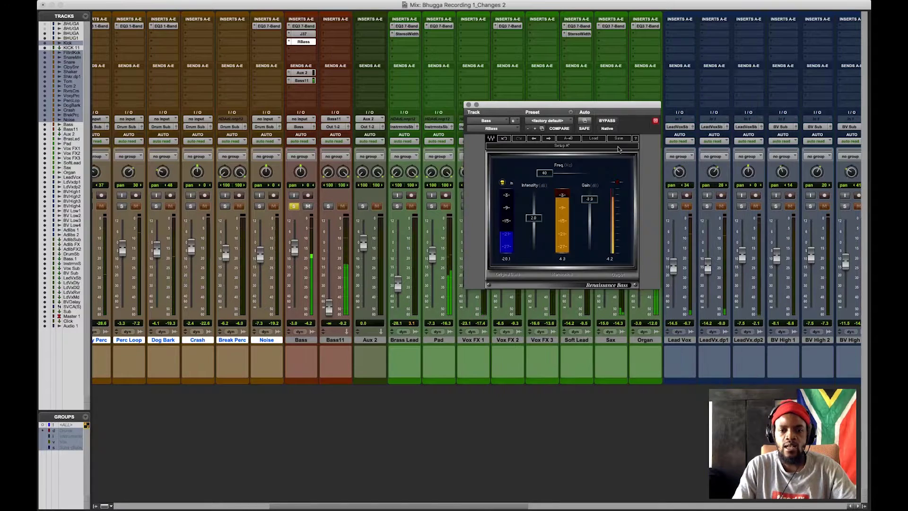
pyautogui.click(606, 121)
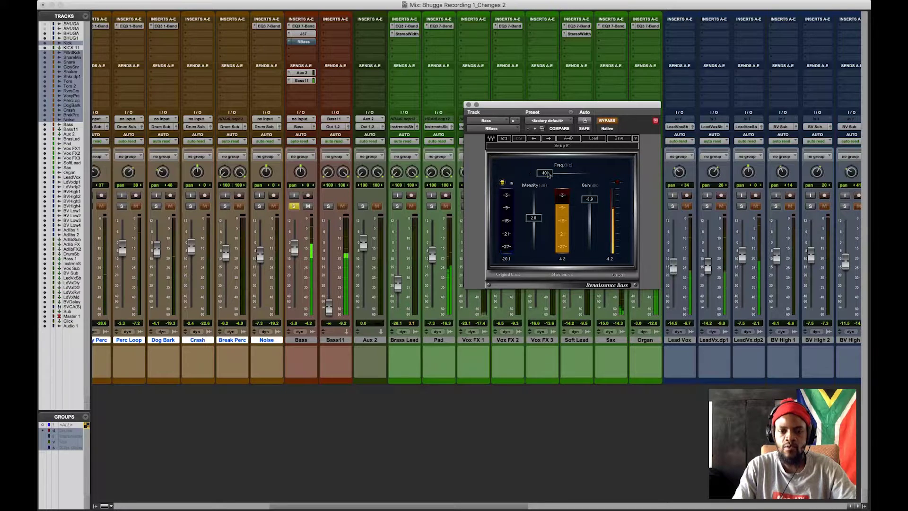
pyautogui.moveTo(544, 173)
pyautogui.mouseDown()
pyautogui.moveTo(560, 178)
pyautogui.moveTo(551, 183)
pyautogui.mouseUp()
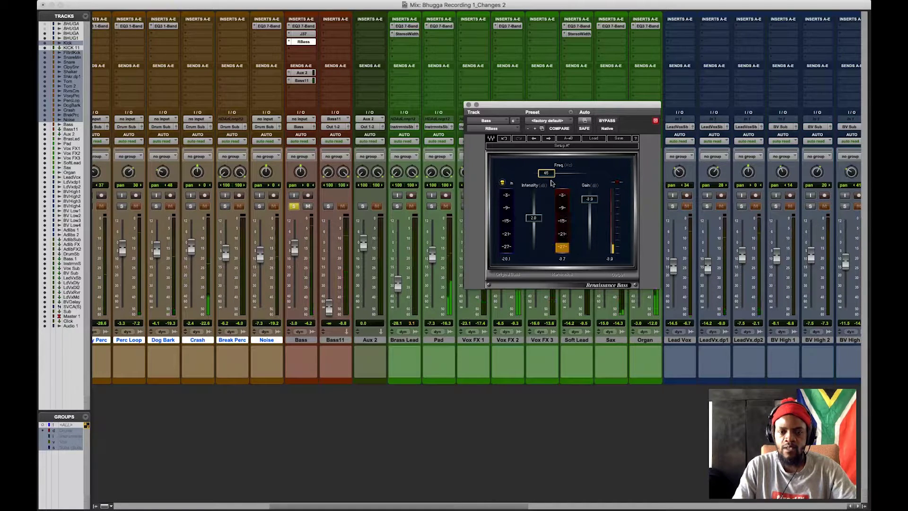
pyautogui.click(534, 217)
pyautogui.moveTo(534, 217); pyautogui.dragTo(533, 216)
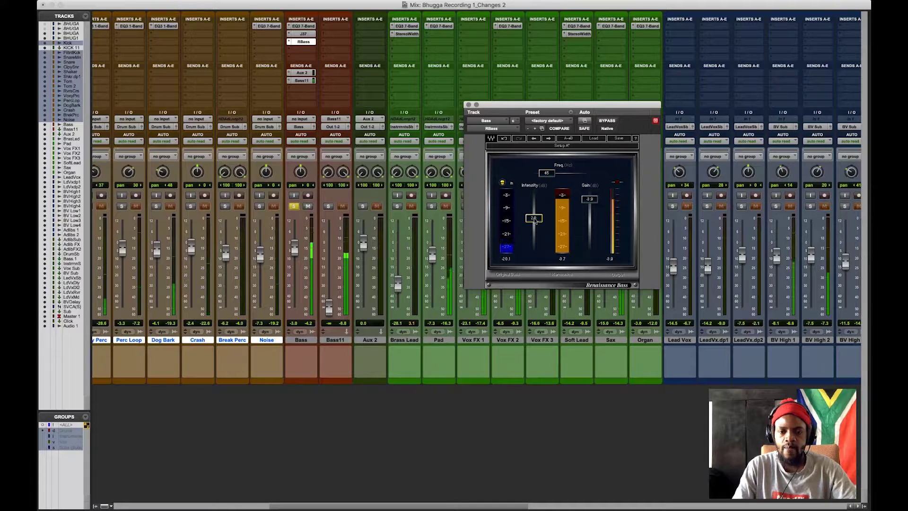
pyautogui.click(608, 121)
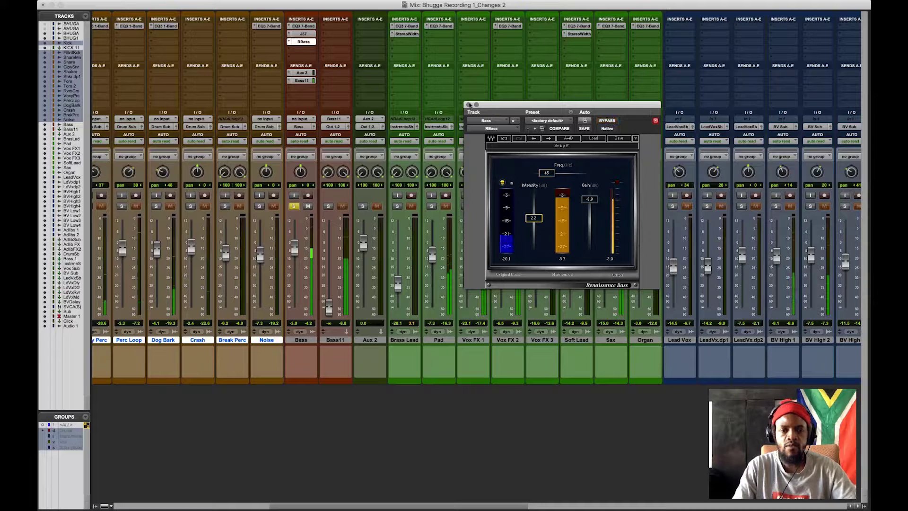
pyautogui.click(468, 104)
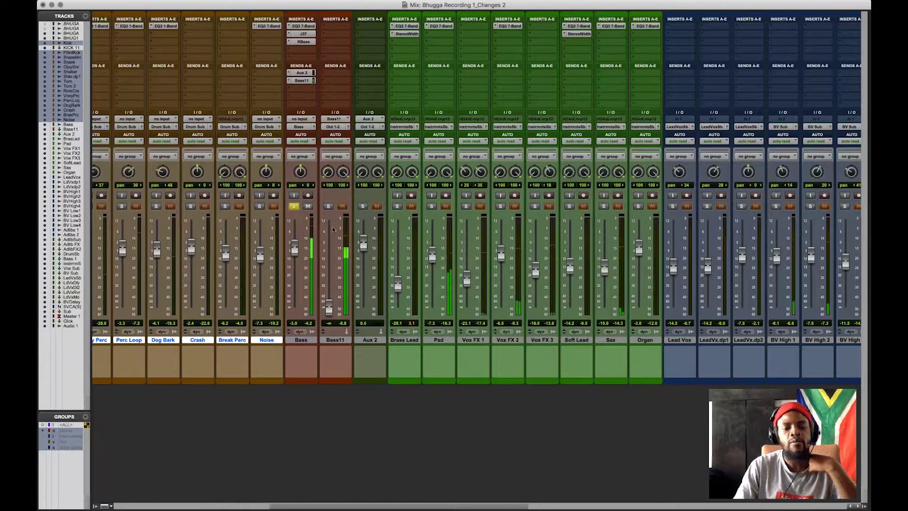
# - Insert a stereo C1 comp on the Bass11 track with its threshold at about -39 and ratio about 3.9:1
pyautogui.click(348, 34)
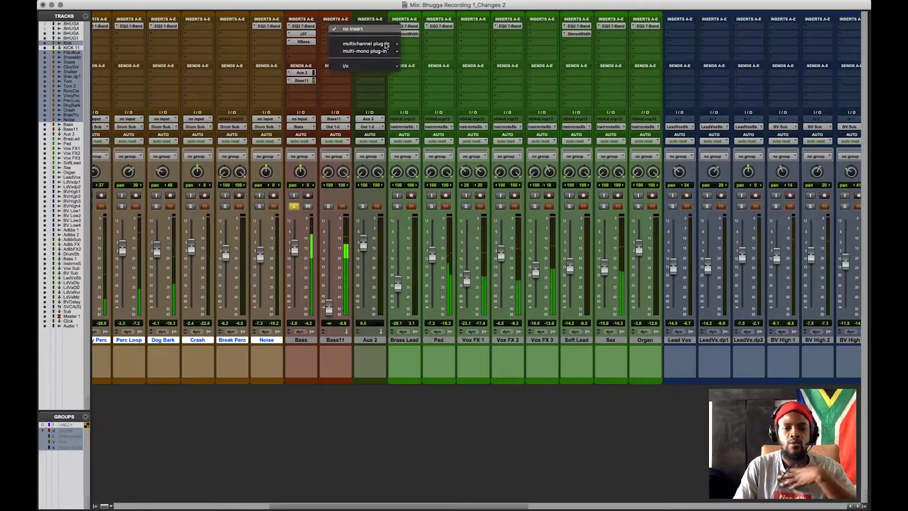
pyautogui.moveTo(378, 44)
pyautogui.moveTo(444, 46)
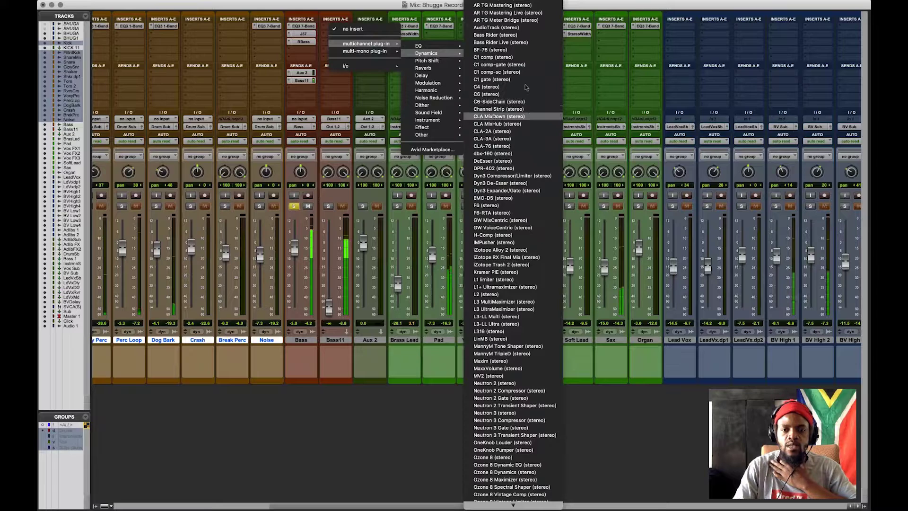
pyautogui.press('Escape')
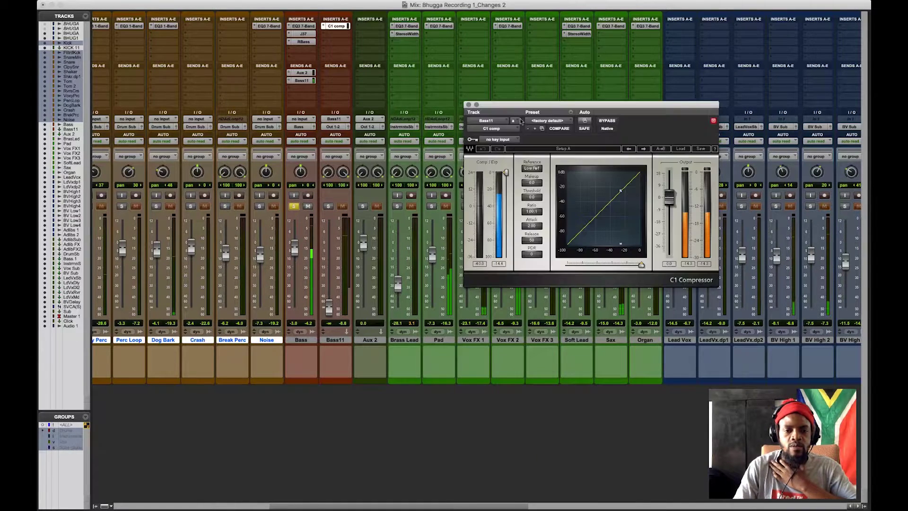
pyautogui.moveTo(508, 189); pyautogui.dragTo(538, 194)
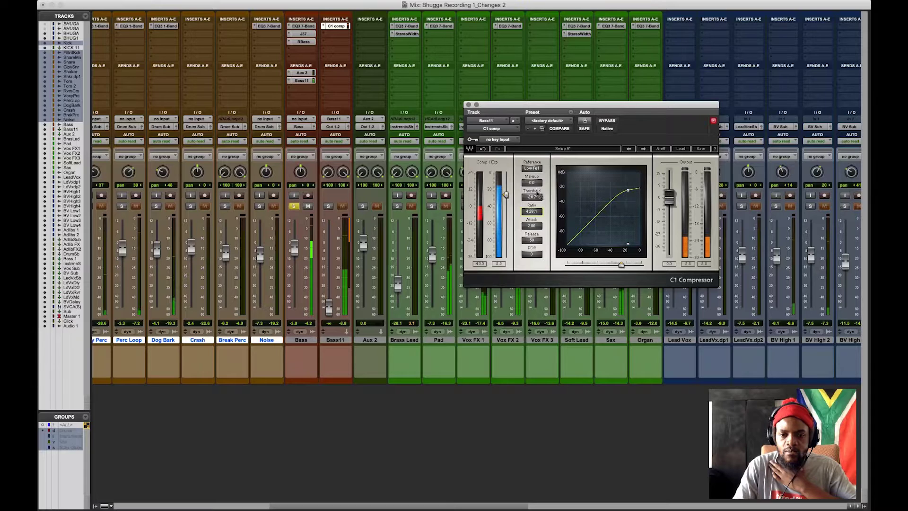
pyautogui.click(506, 204)
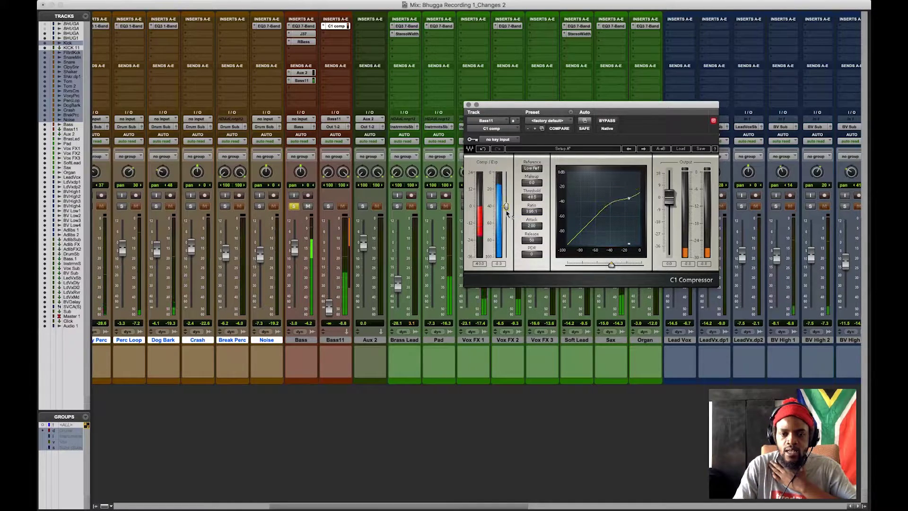
# - Add the Bass11 track to the solo and raise its fader to about -23 dB
pyautogui.click(328, 206)
pyautogui.moveTo(330, 305); pyautogui.dragTo(342, 279)
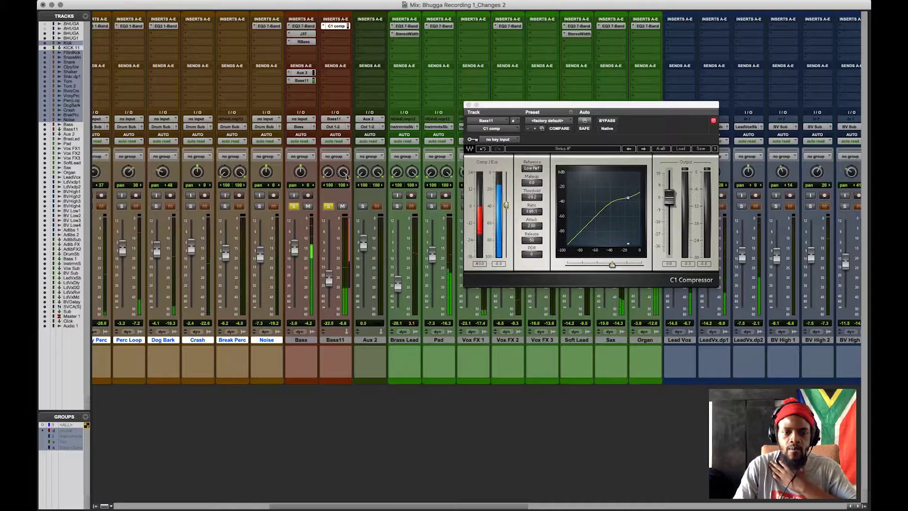
# - Route the Bass11 track's output to Bass.1 and compare the bass with Bass11 muted and unmuted
pyautogui.click(336, 129)
pyautogui.moveTo(341, 149)
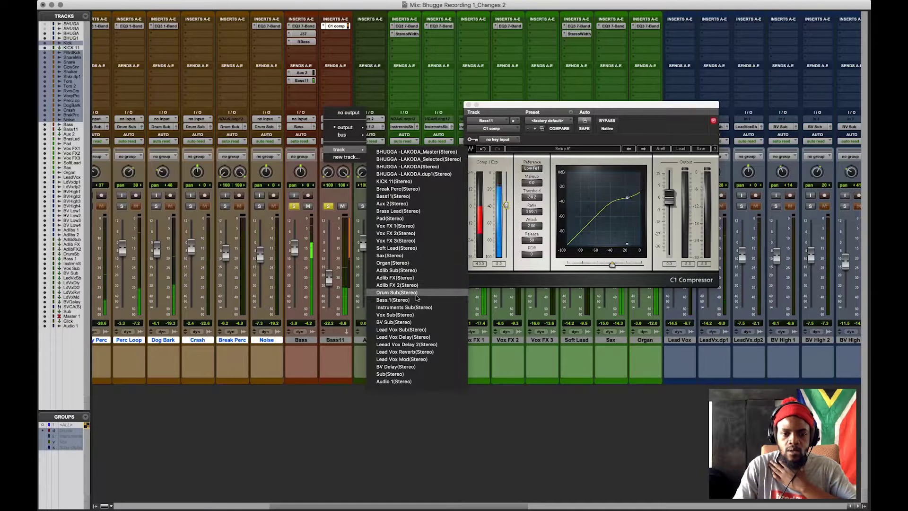
pyautogui.click(339, 255)
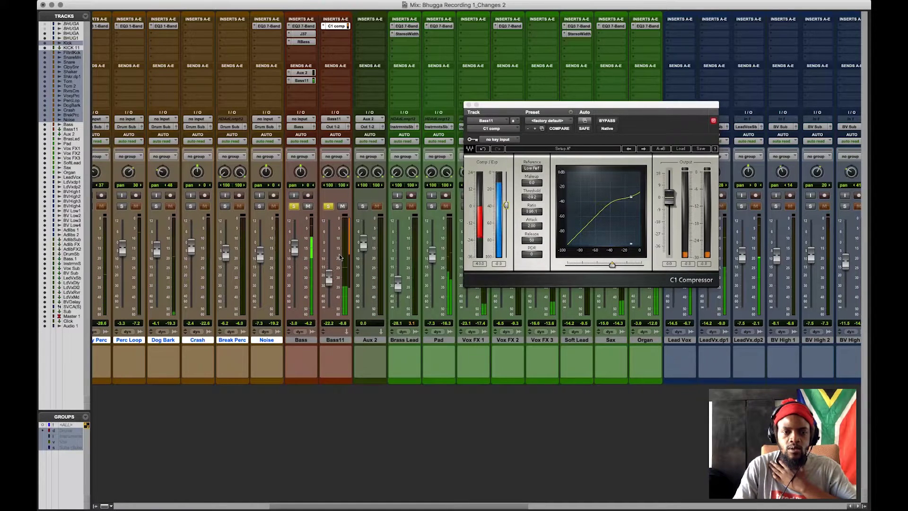
pyautogui.click(342, 206)
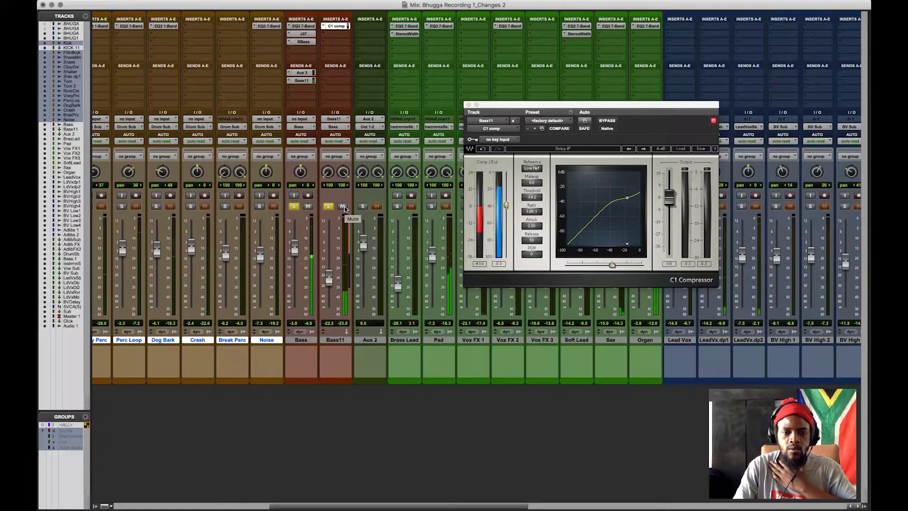
pyautogui.click(343, 206)
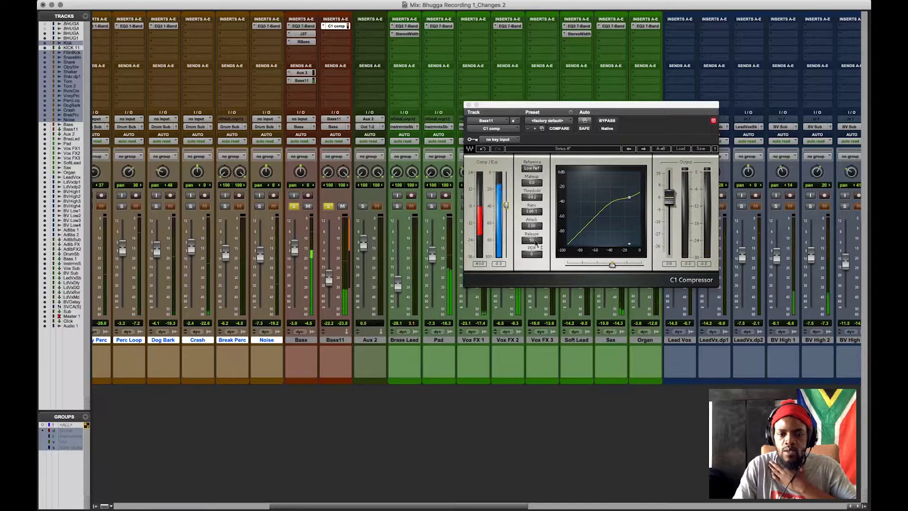
# - Raise Bass11's C1 comp release, set makeup to about 4 and the track fader to -19.0 dB, checking against mute before closing the plugin
pyautogui.moveTo(532, 240); pyautogui.dragTo(545, 181)
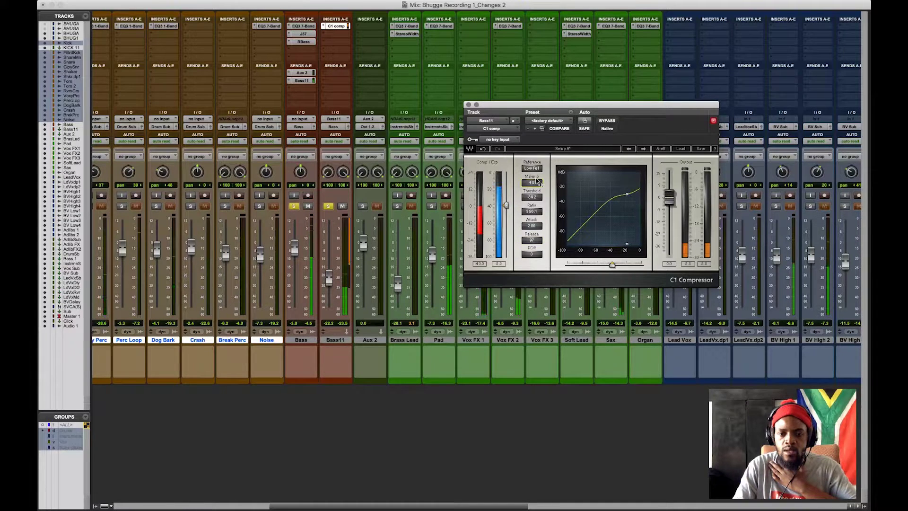
pyautogui.moveTo(330, 280); pyautogui.dragTo(333, 278)
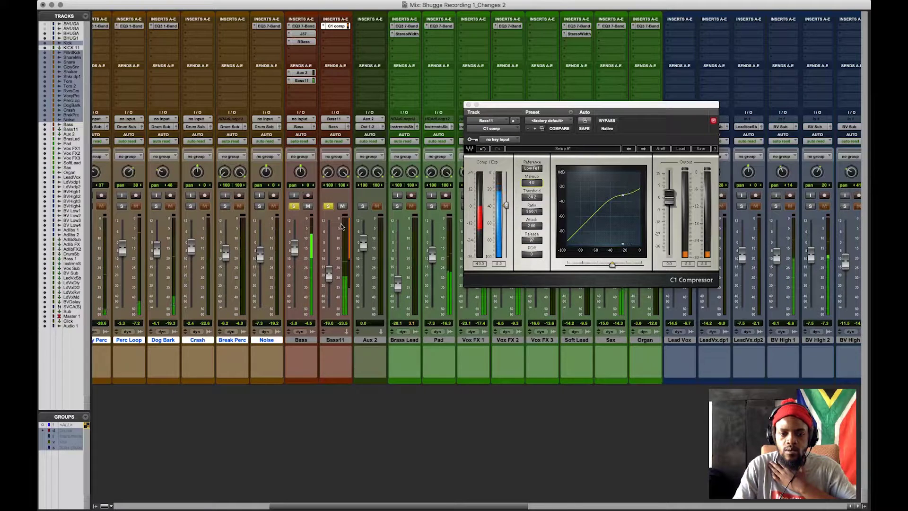
pyautogui.click(345, 208)
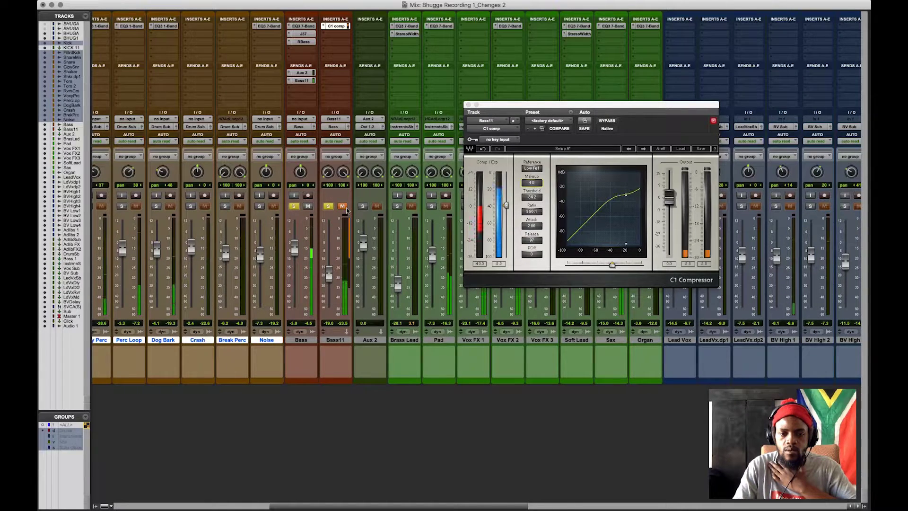
pyautogui.click(343, 207)
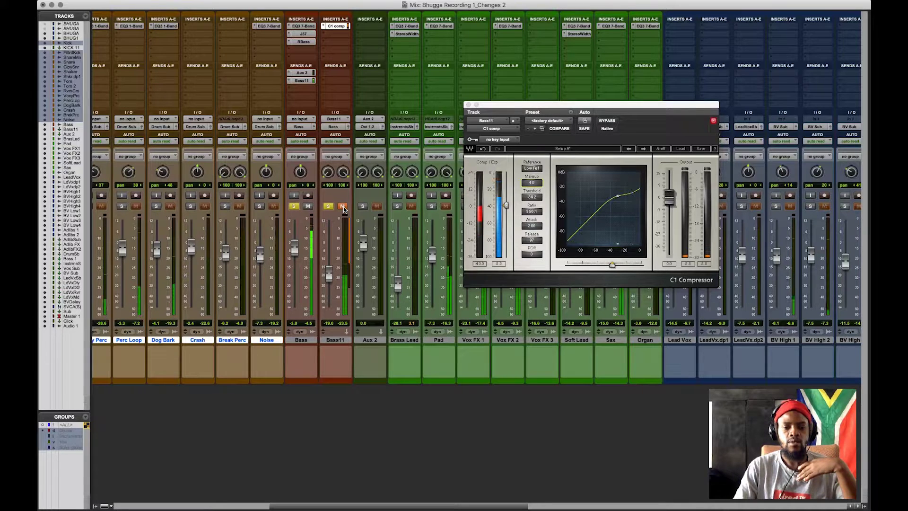
pyautogui.click(468, 105)
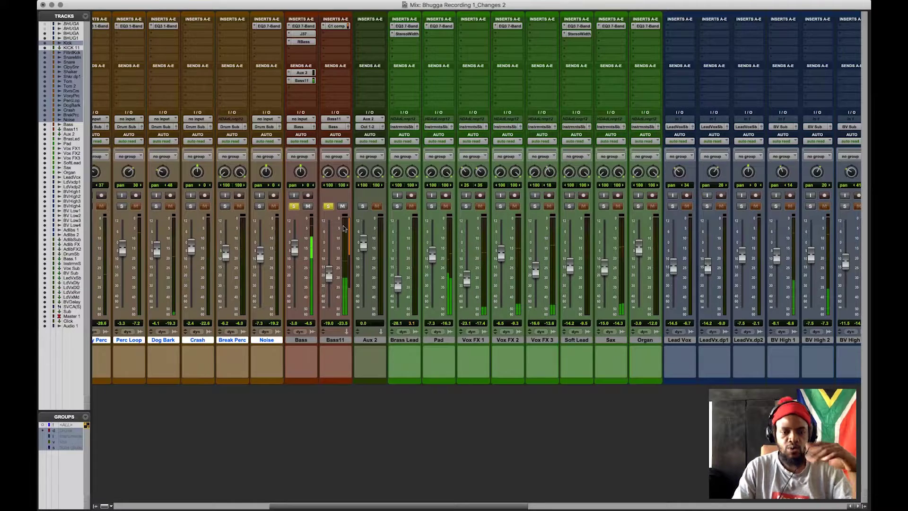
# - Add the instrument tracks from Brass Lead through Organ and the grouped drum tracks to the solo alongside the bass
pyautogui.click(397, 206)
pyautogui.click(431, 206)
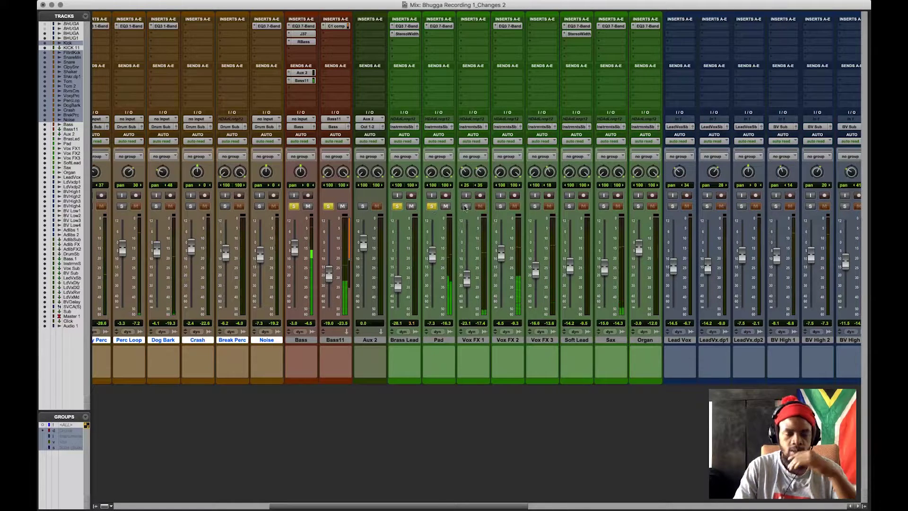
pyautogui.click(466, 206)
pyautogui.click(500, 206)
pyautogui.click(535, 206)
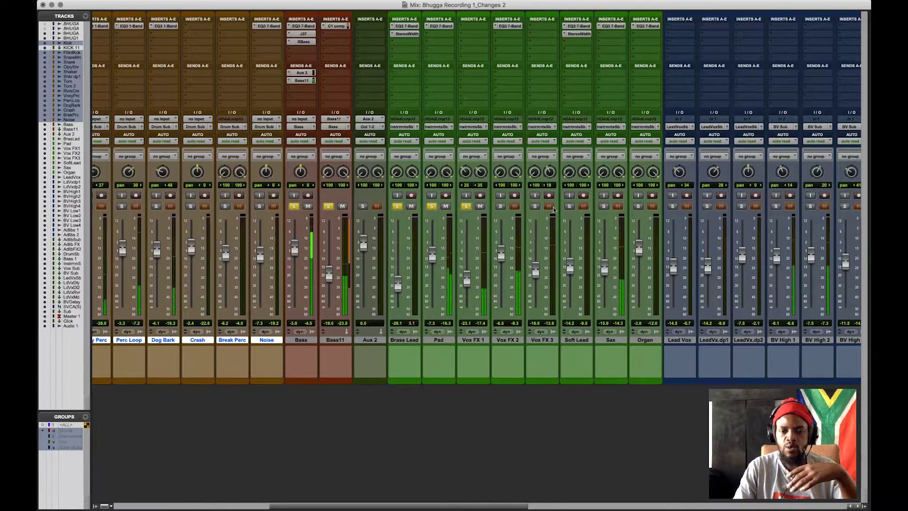
pyautogui.click(569, 207)
pyautogui.click(604, 206)
pyautogui.click(637, 206)
pyautogui.moveTo(606, 271); pyautogui.dragTo(606, 268)
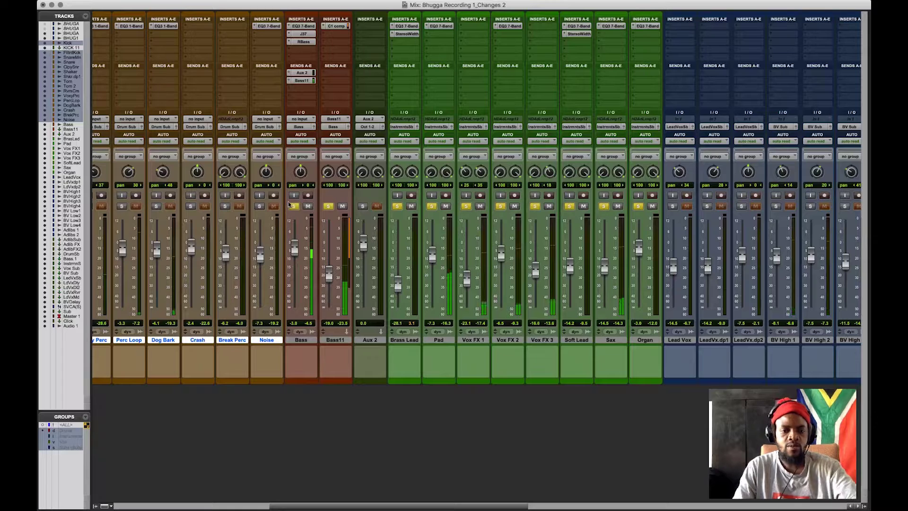
pyautogui.click(259, 206)
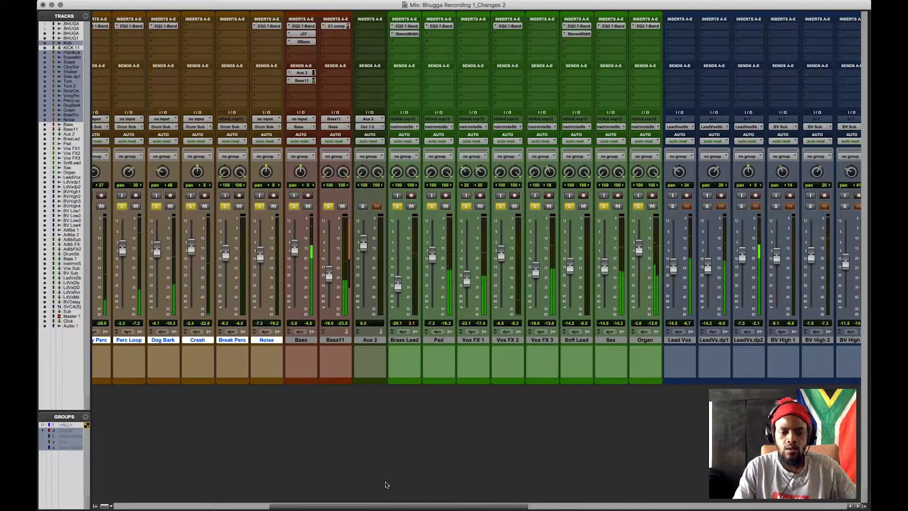
# - Raise the Vox FX 1 fader to about -20 dB and the Sax fader to about -11 dB
pyautogui.hscroll(5, 426, 500)
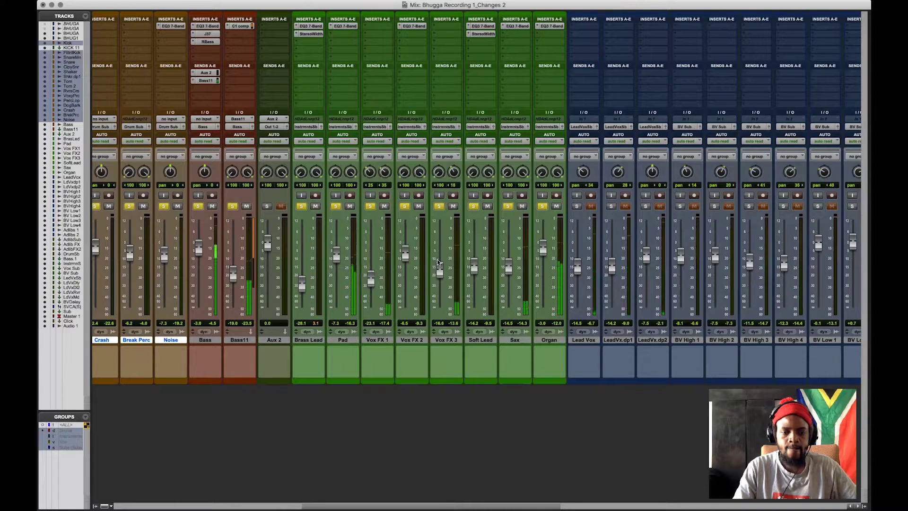
pyautogui.moveTo(371, 282); pyautogui.dragTo(371, 277)
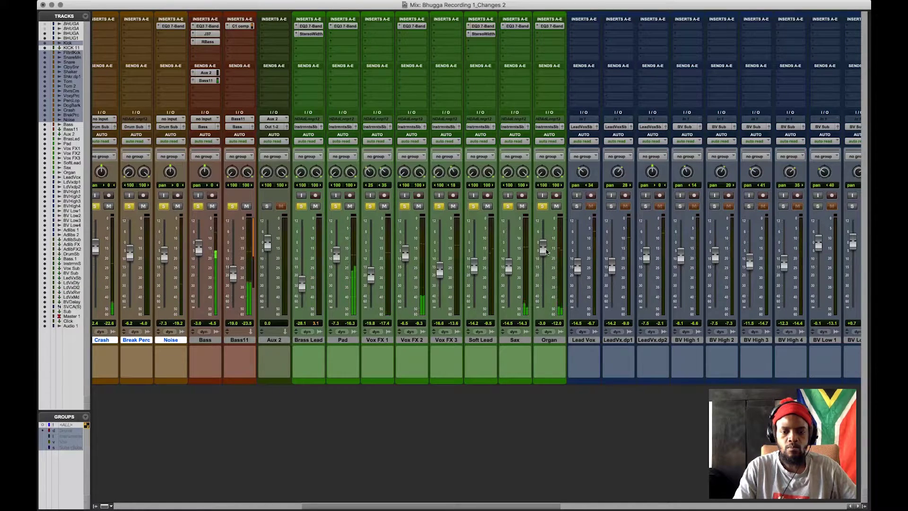
pyautogui.moveTo(510, 267); pyautogui.dragTo(511, 264)
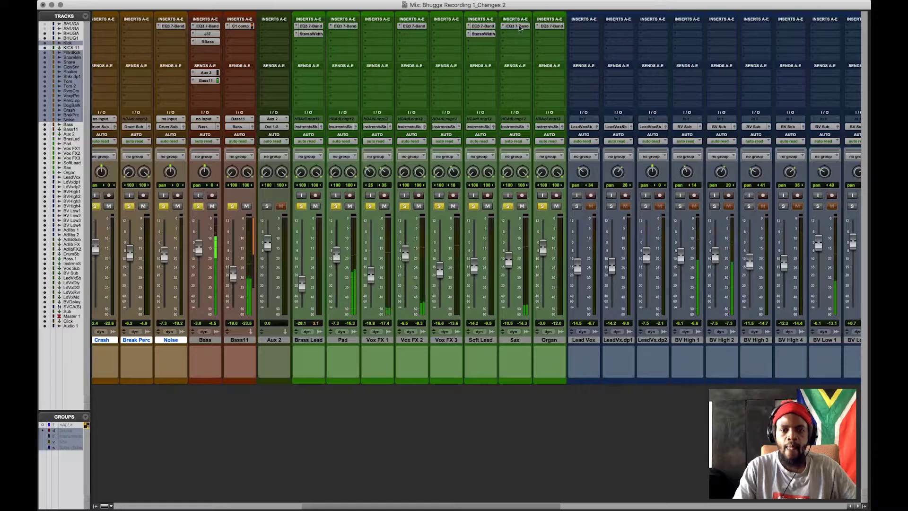
# - Reshape the Sax EQ with a wider HMF notch, a -4.6 dB MF cut near 470 Hz and a 2.6 dB HF boost at 2.34 kHz
pyautogui.click(518, 26)
pyautogui.moveTo(698, 178); pyautogui.dragTo(701, 176)
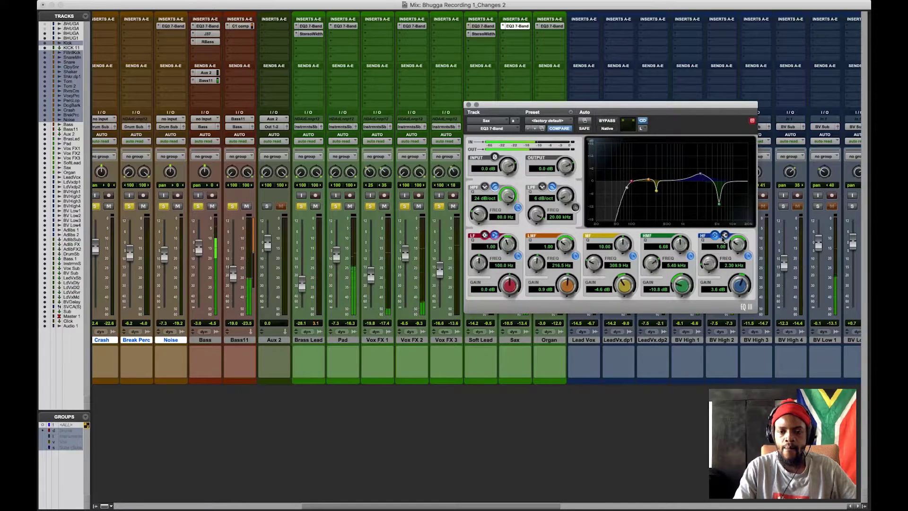
pyautogui.moveTo(680, 244); pyautogui.dragTo(672, 257)
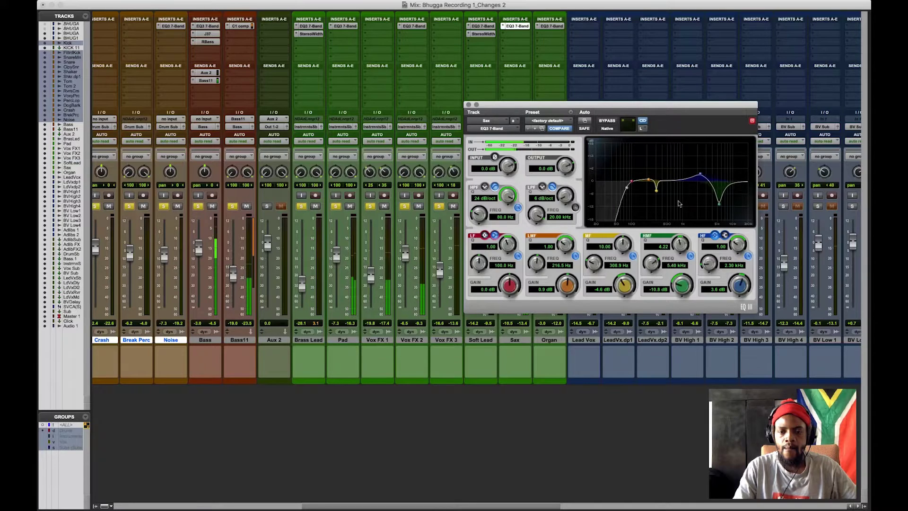
pyautogui.moveTo(656, 189); pyautogui.dragTo(665, 193)
pyautogui.moveTo(612, 256); pyautogui.dragTo(588, 289)
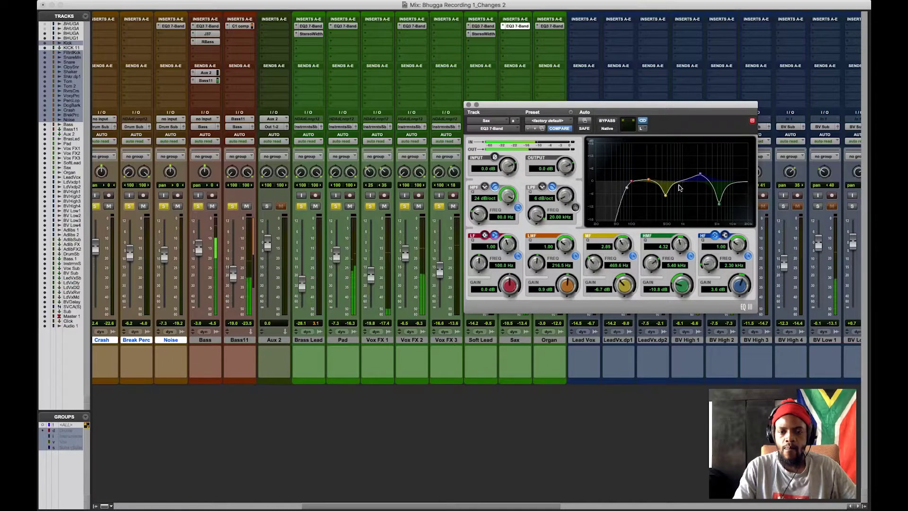
pyautogui.moveTo(665, 195); pyautogui.dragTo(701, 178)
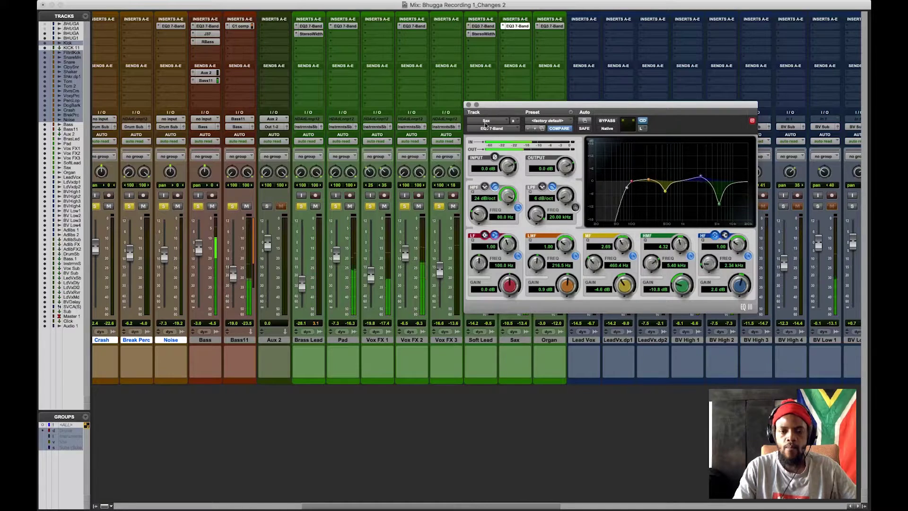
pyautogui.click(469, 104)
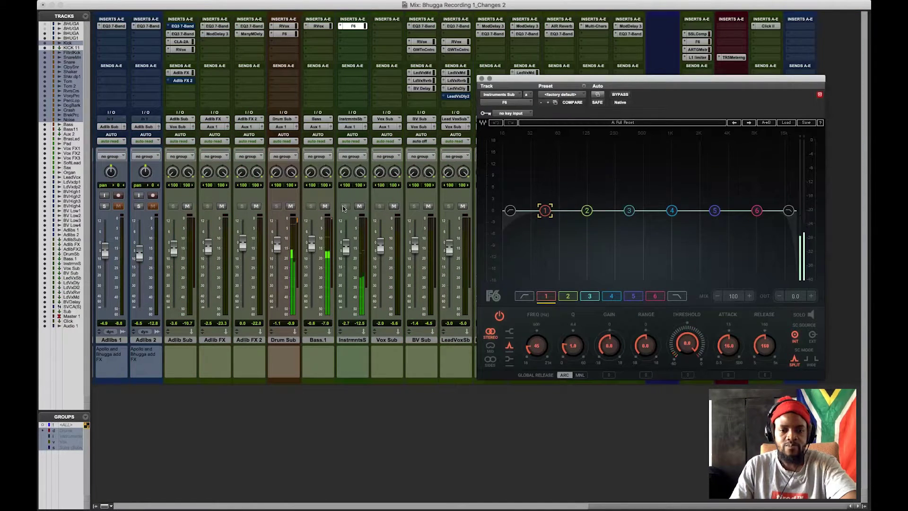
# - Briefly solo the Instruments Sub track, then isolate it by muting the Bass.1 and Drum Sub tracks instead
pyautogui.click(344, 206)
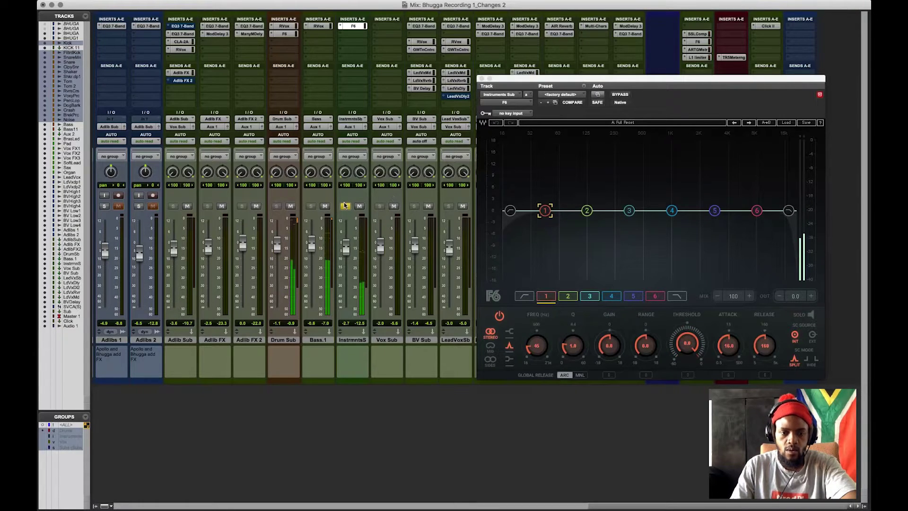
pyautogui.click(324, 206)
pyautogui.click(344, 206)
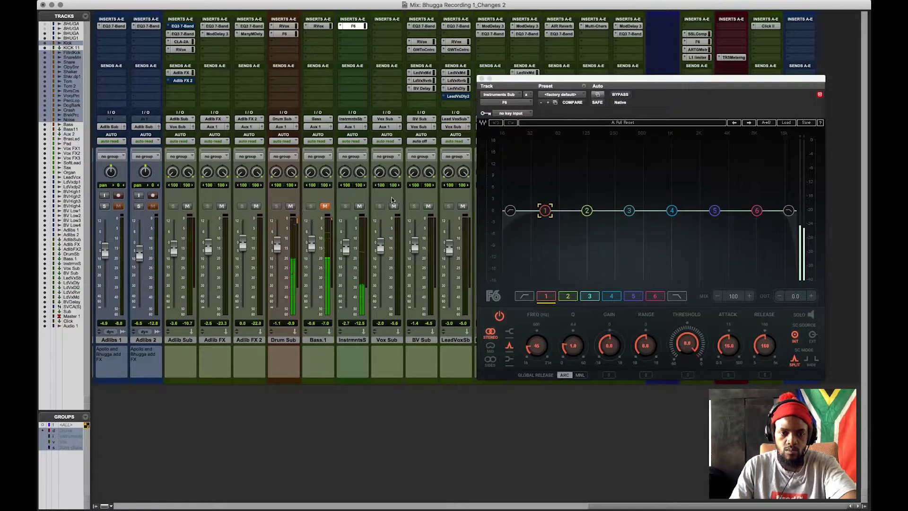
pyautogui.click(290, 206)
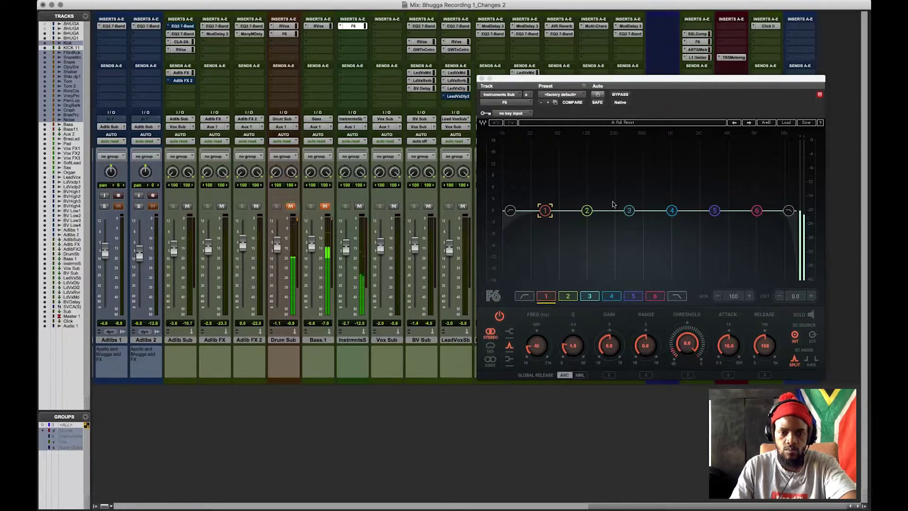
# - In the Instruments Sub F6, cut 1.5 dB near 490 Hz using band solo, cut 0.9 dB at 2332 Hz, and slightly boost band 6
pyautogui.click(671, 211)
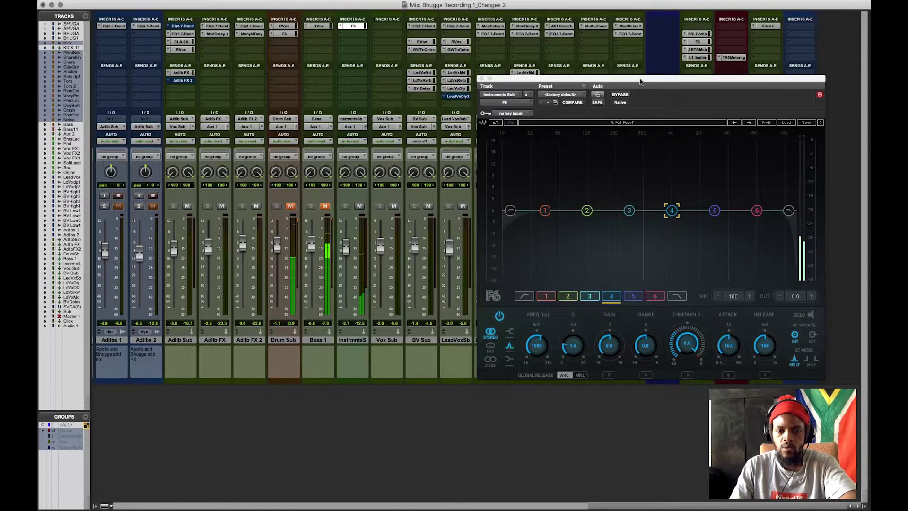
pyautogui.moveTo(640, 82); pyautogui.dragTo(468, 52)
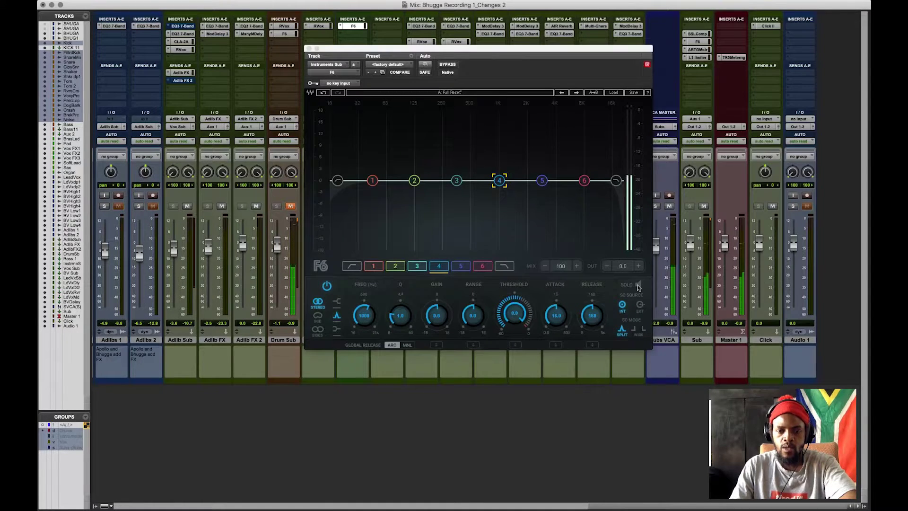
pyautogui.click(638, 285)
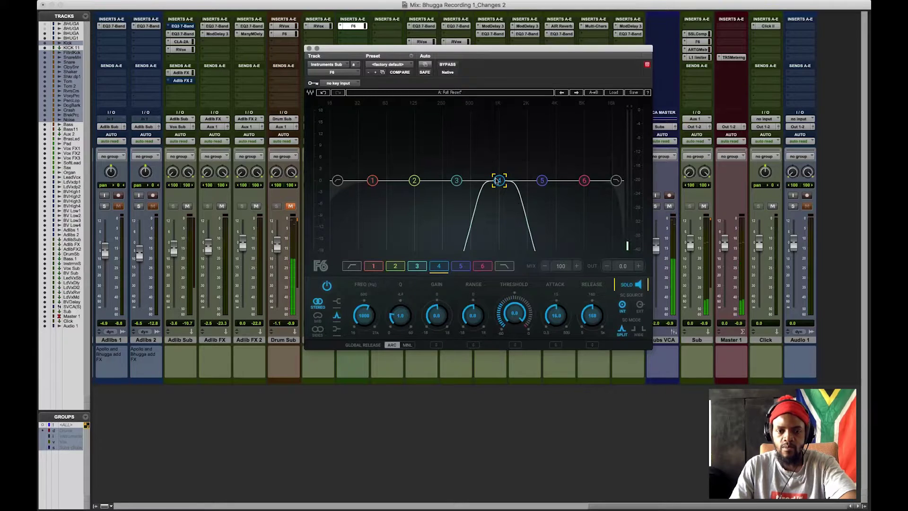
pyautogui.moveTo(499, 181); pyautogui.dragTo(467, 195)
pyautogui.click(626, 284)
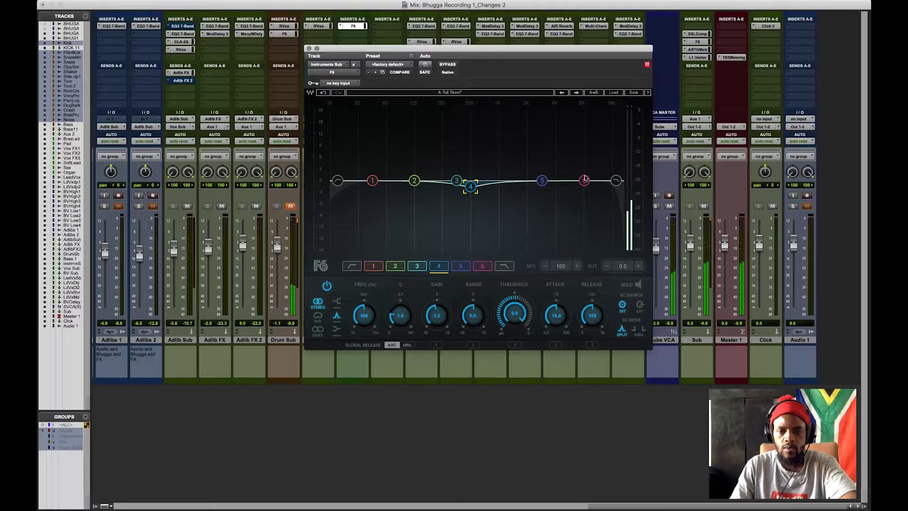
pyautogui.moveTo(585, 178); pyautogui.dragTo(533, 184)
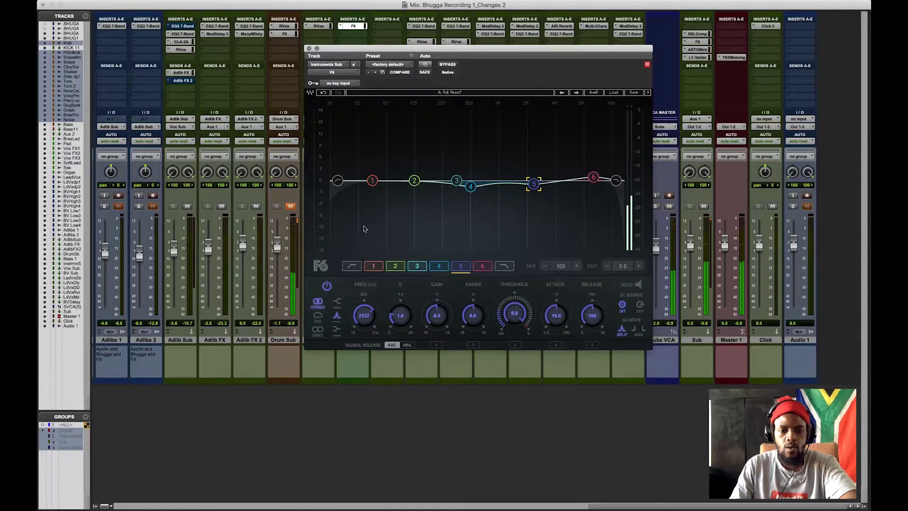
# - Enable the Instruments Sub F6 low-cut filter at 42 Hz with an 18 dB/oct slope and close the plugin
pyautogui.click(337, 180)
pyautogui.click(326, 285)
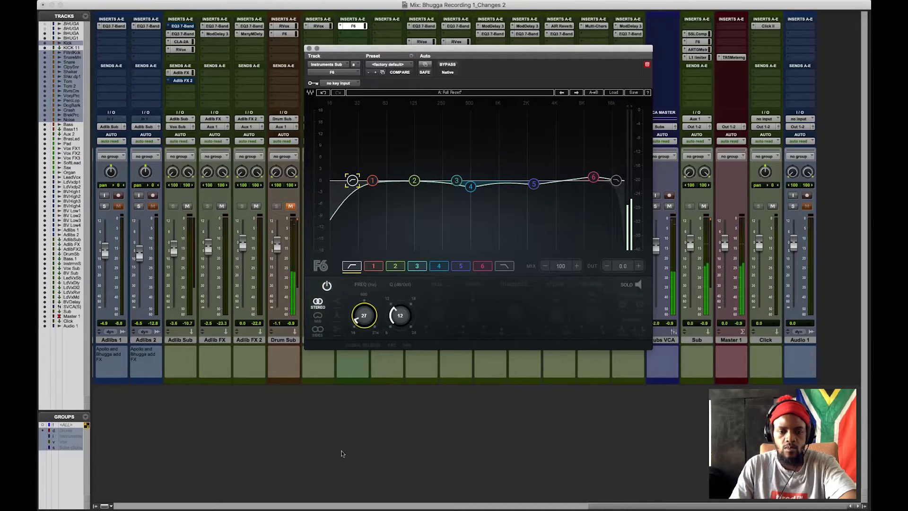
pyautogui.click(616, 180)
pyautogui.moveTo(367, 315); pyautogui.dragTo(352, 343)
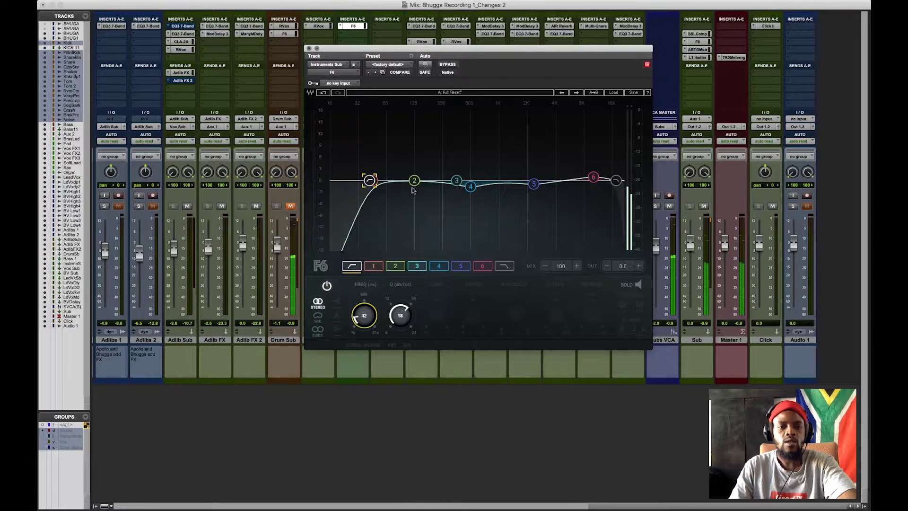
pyautogui.press('super+w')
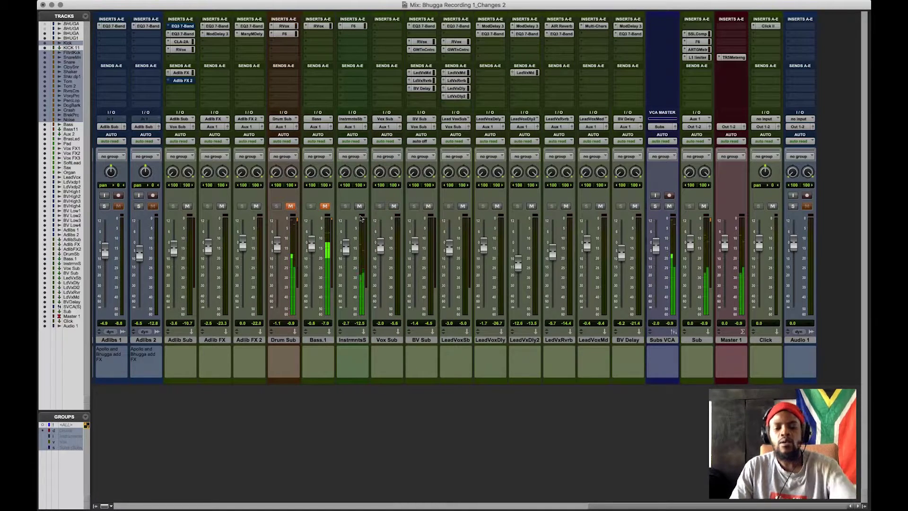
# - Stop and restart playback, and unmute the Drum Sub and Bass.1 tracks to hear the full backing
pyautogui.press('space')
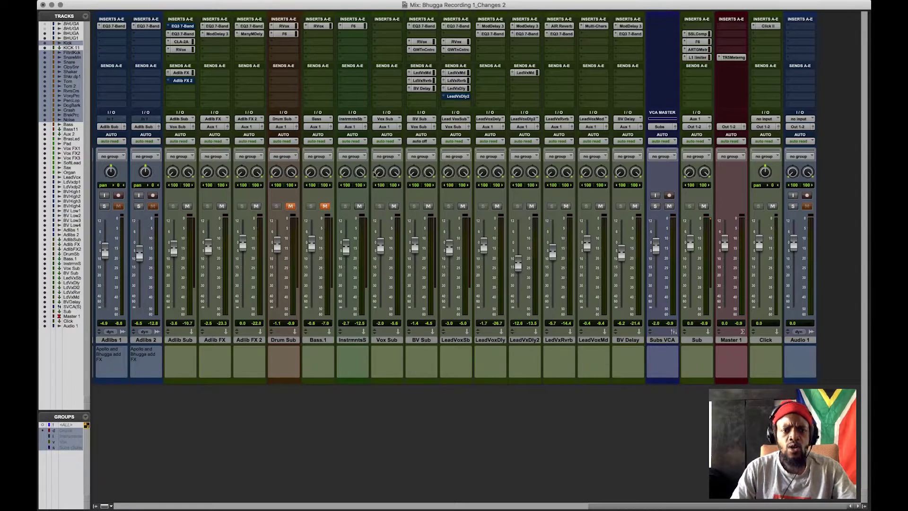
pyautogui.press('space')
pyautogui.click(291, 206)
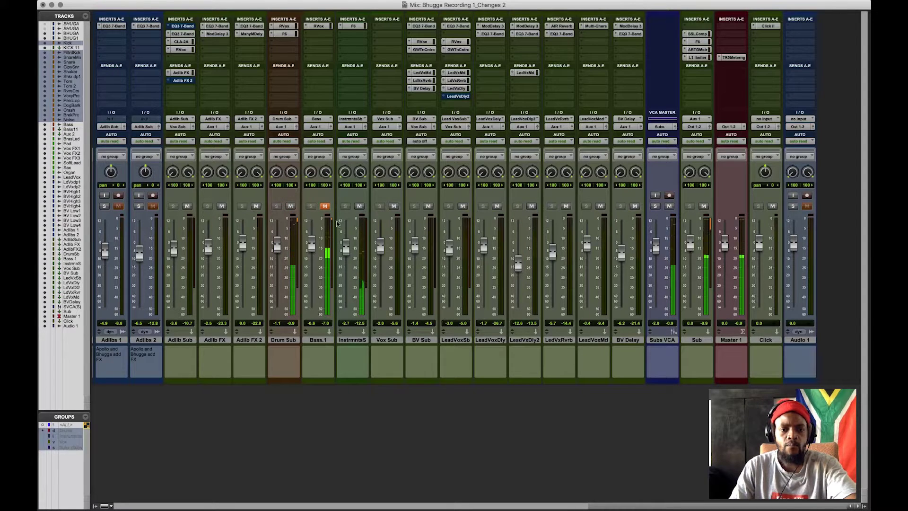
pyautogui.click(325, 206)
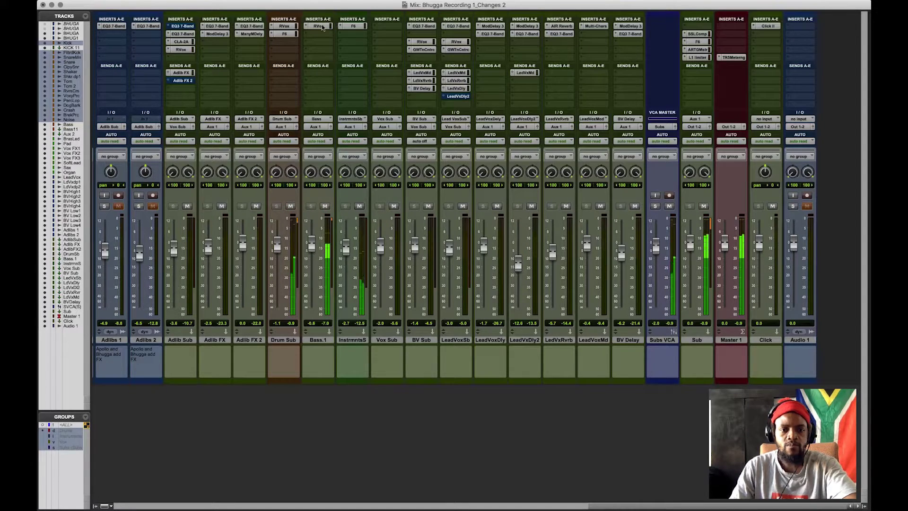
# - Fine-tune the compression amount in the Bass.1 track's RVox and close the plugin
pyautogui.click(318, 26)
pyautogui.moveTo(427, 112); pyautogui.dragTo(427, 110)
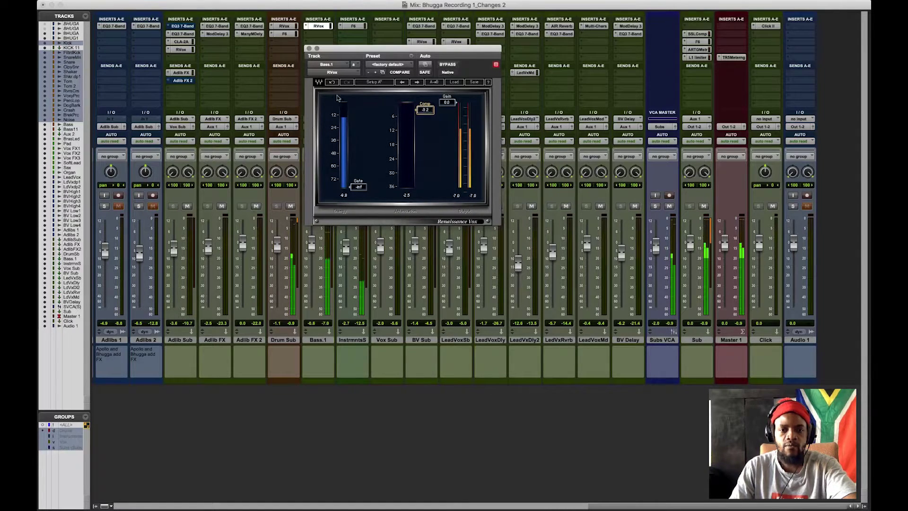
pyautogui.click(309, 49)
pyautogui.click(319, 33)
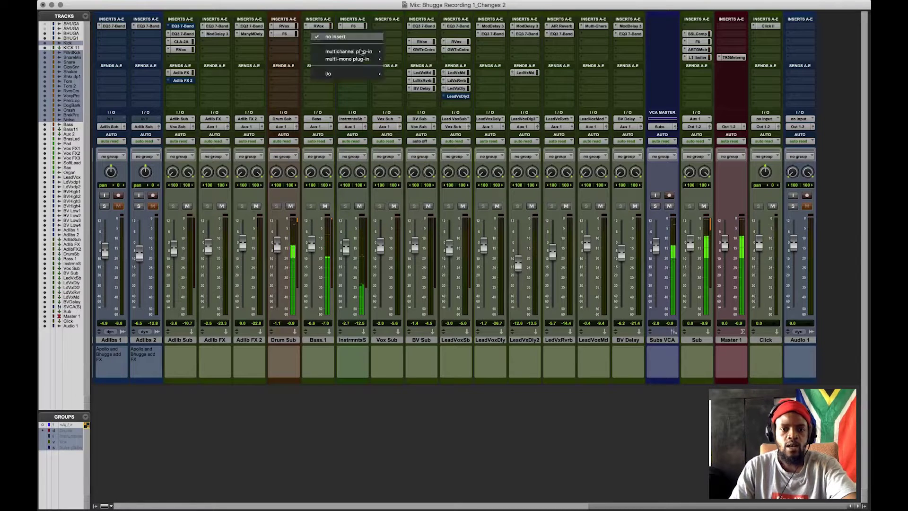
pyautogui.moveTo(361, 51)
pyautogui.moveTo(401, 53)
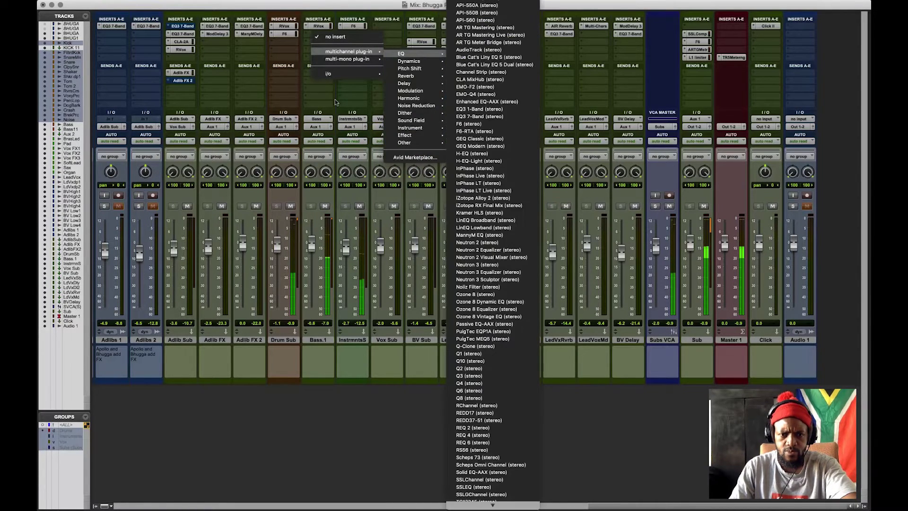
pyautogui.click(334, 100)
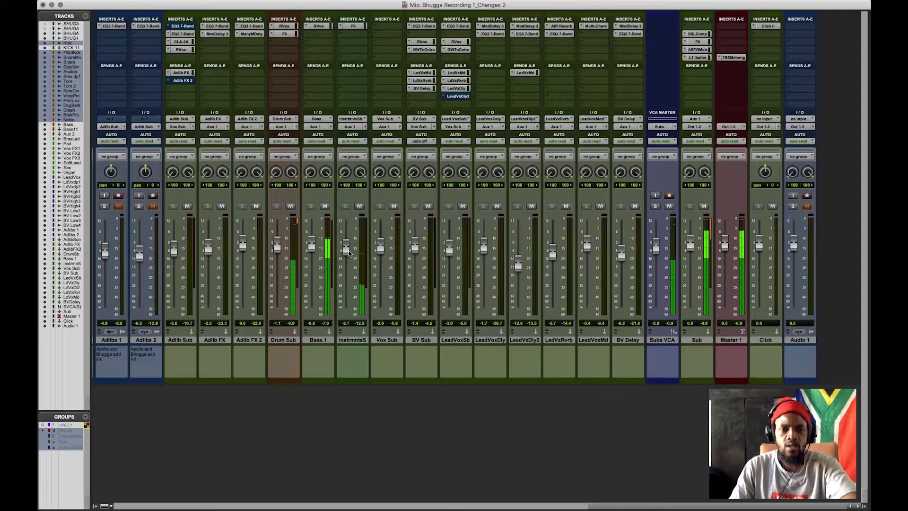
# - Restart playback and look through the mixer's instrument, vocal and submix channels up to the Sub and Master tracks
pyautogui.press('space')
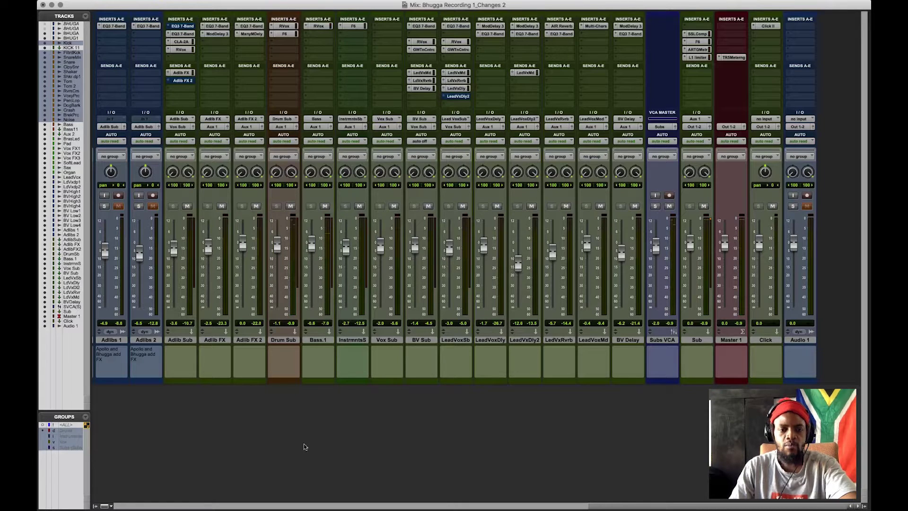
pyautogui.press('space')
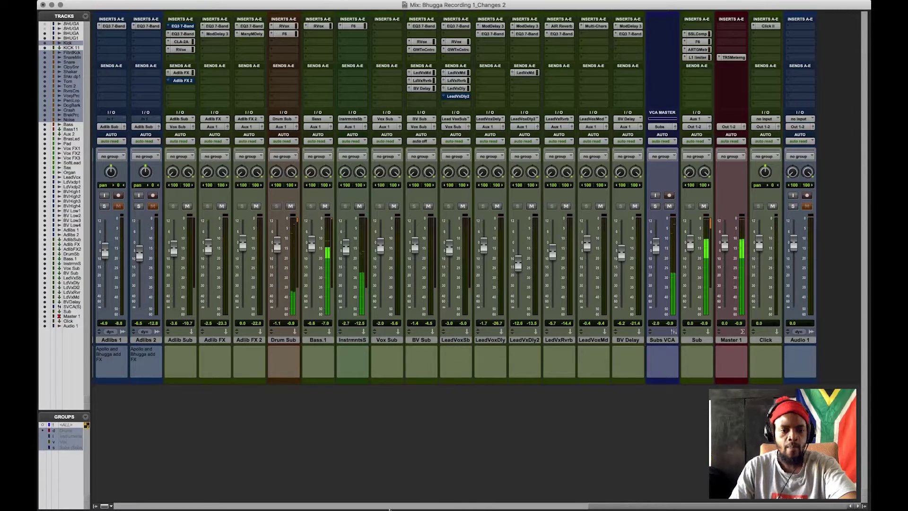
pyautogui.hscroll(-10, 389, 508)
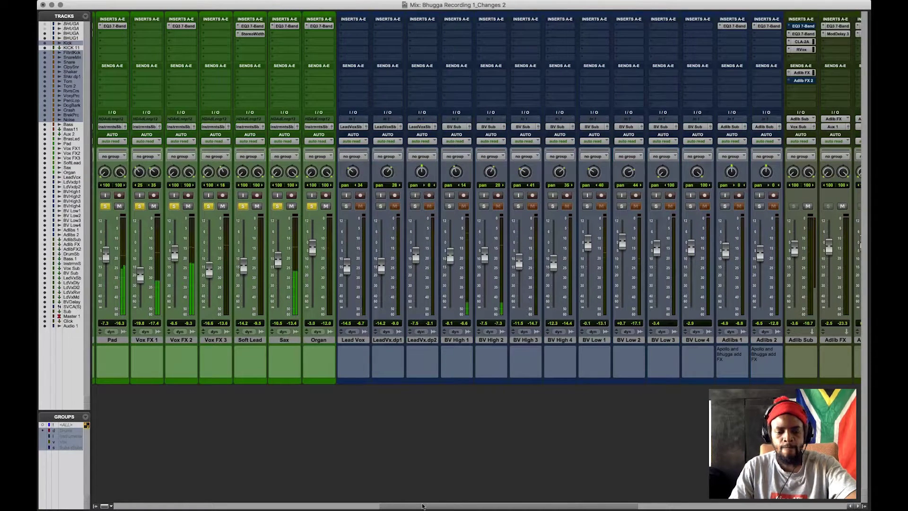
pyautogui.hscroll(3, 422, 506)
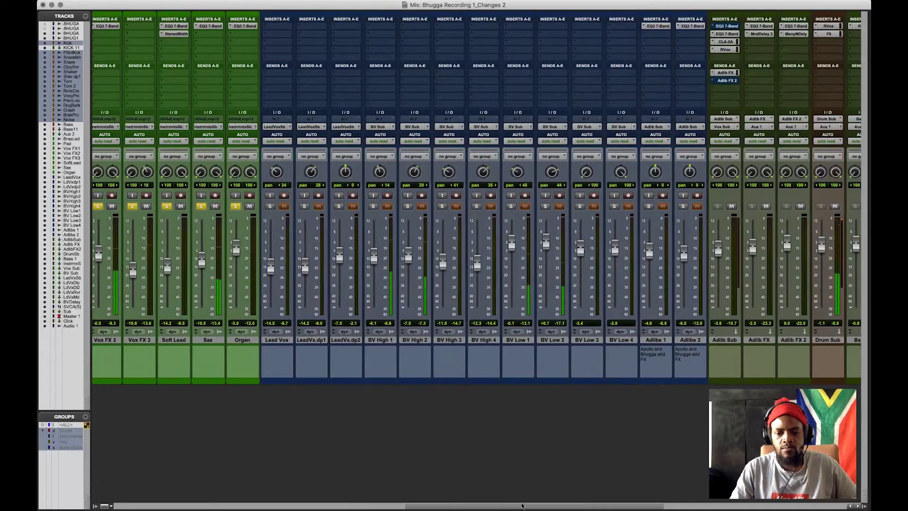
pyautogui.hscroll(6, 522, 506)
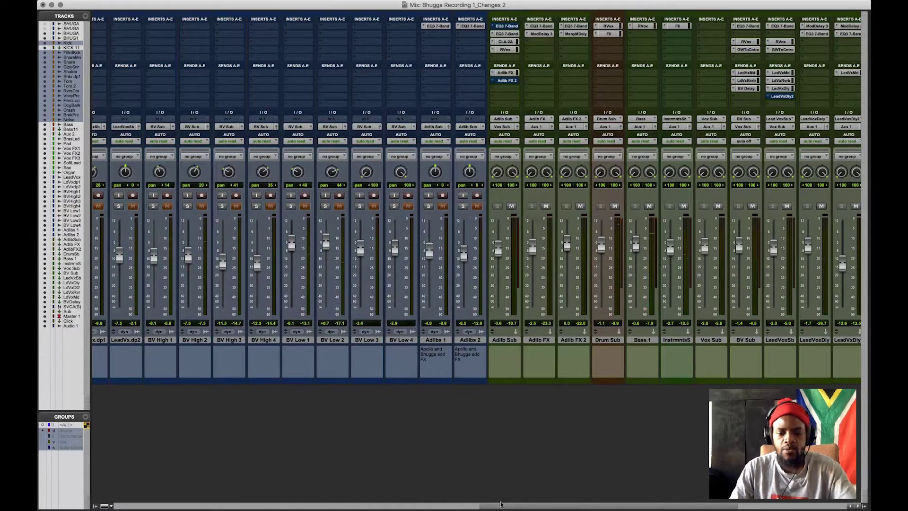
pyautogui.hscroll(-2, 501, 503)
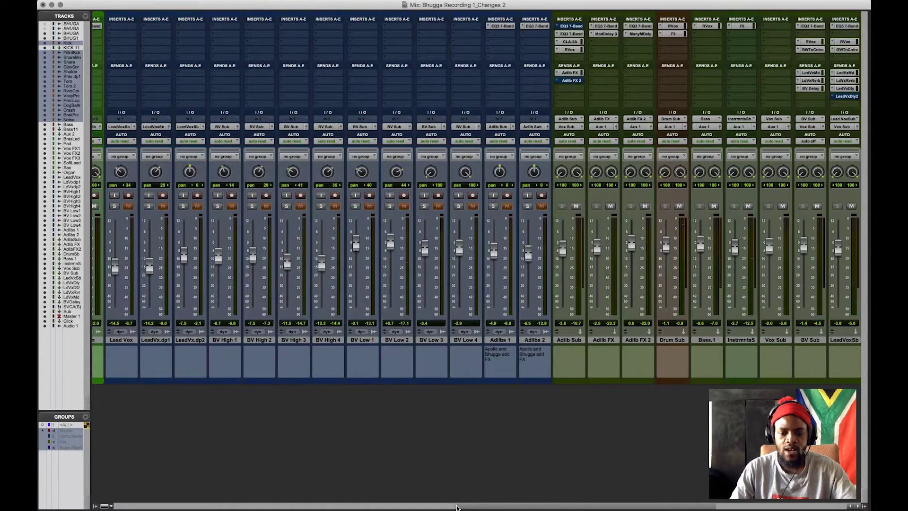
pyautogui.hscroll(-8, 471, 504)
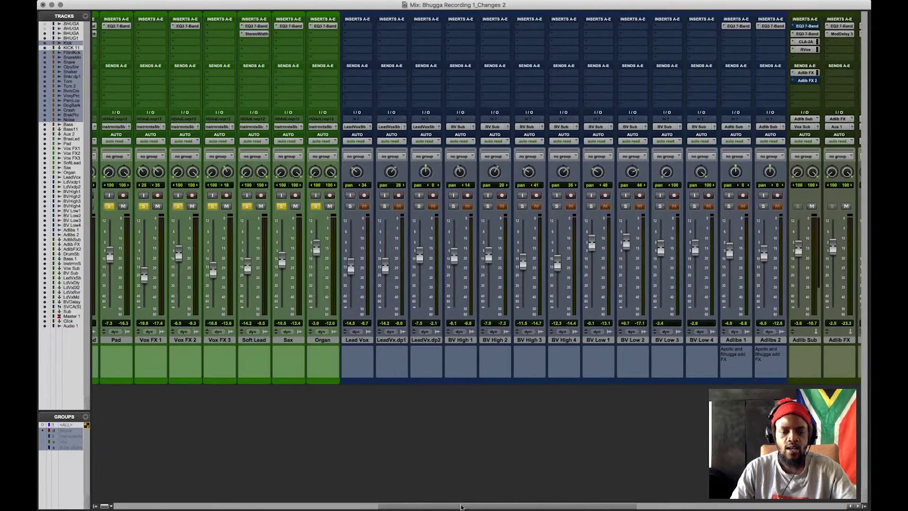
pyautogui.hscroll(7, 553, 507)
pyautogui.hscroll(10, 563, 507)
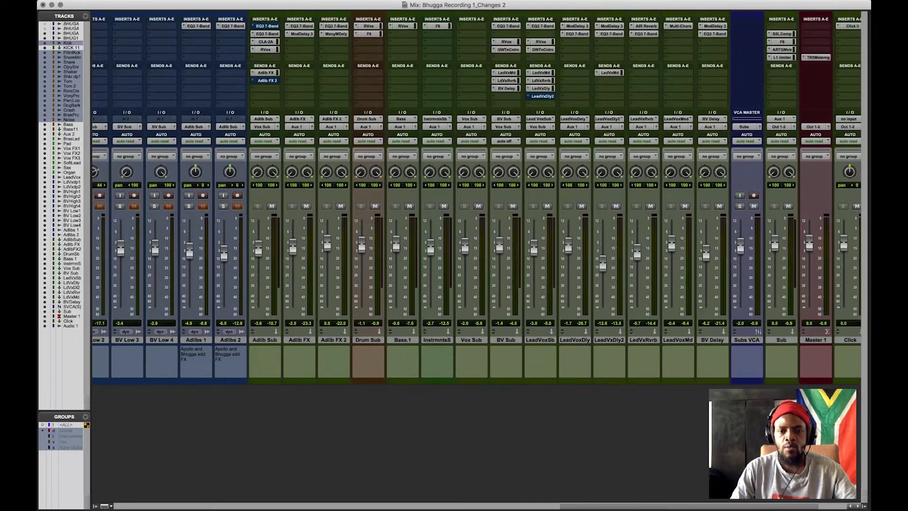
pyautogui.hscroll(1, 563, 506)
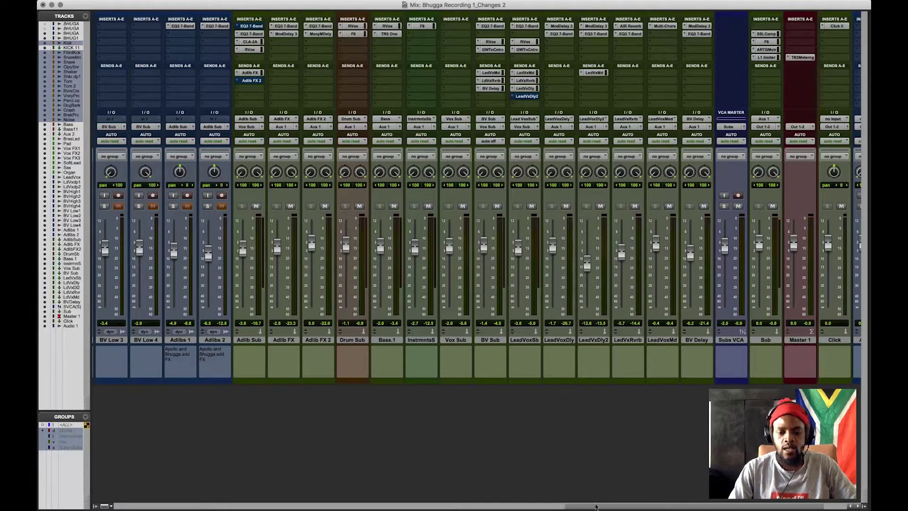
pyautogui.hscroll(2, 663, 488)
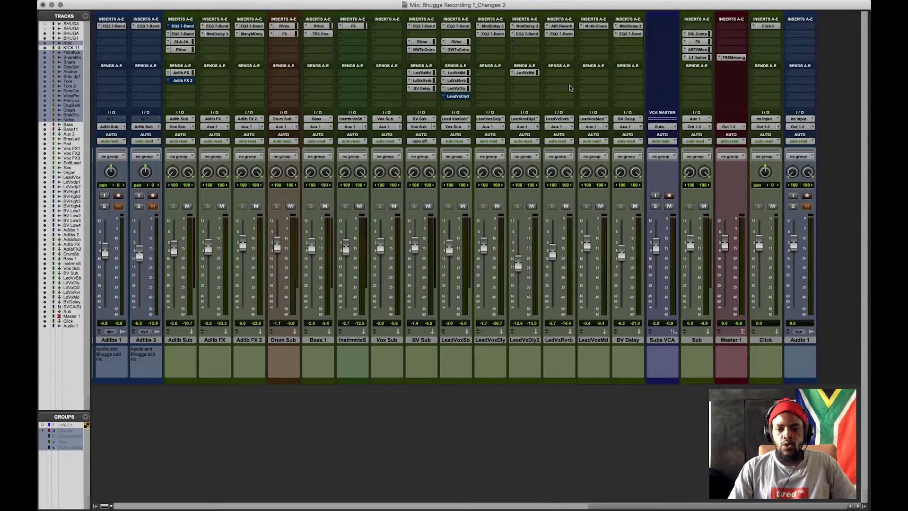
# - Adjust the threshold and make-up gain of the Sub track's SSLComp during playback, and close the plugin
pyautogui.click(695, 35)
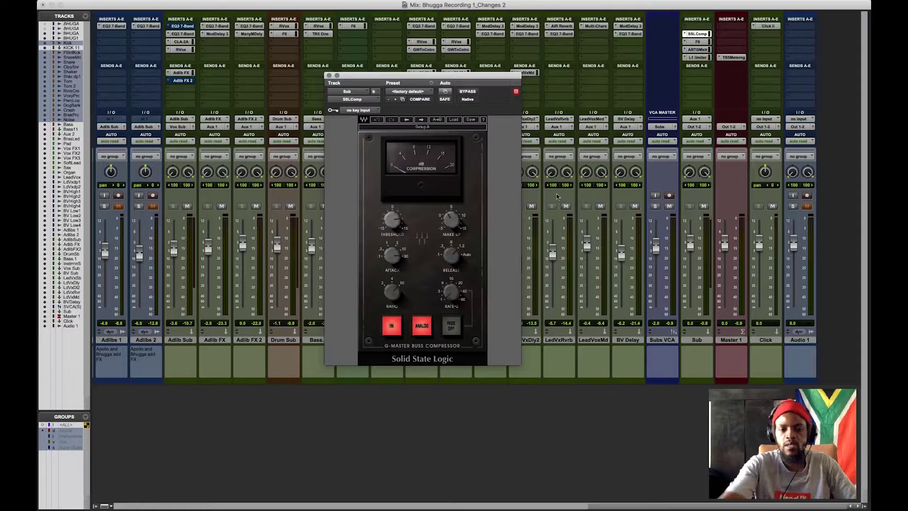
pyautogui.press('space')
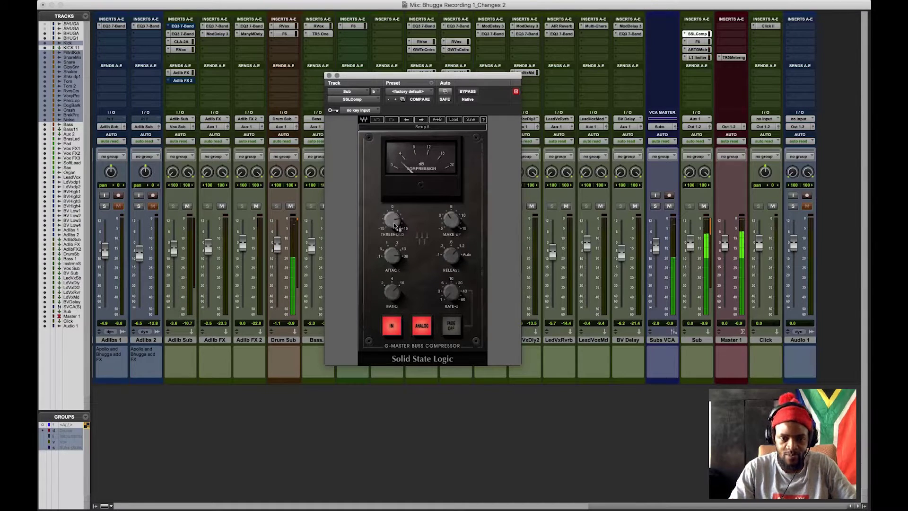
pyautogui.moveTo(396, 211); pyautogui.dragTo(395, 228)
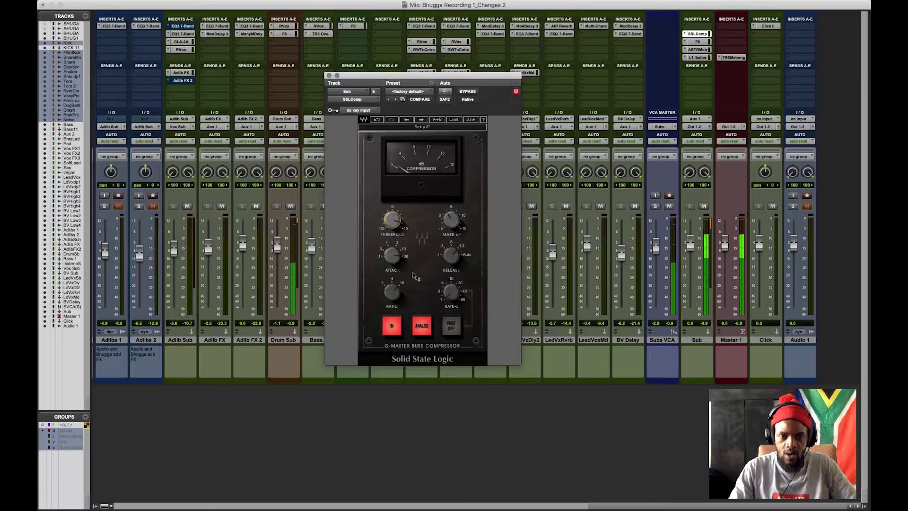
pyautogui.moveTo(453, 220); pyautogui.dragTo(454, 229)
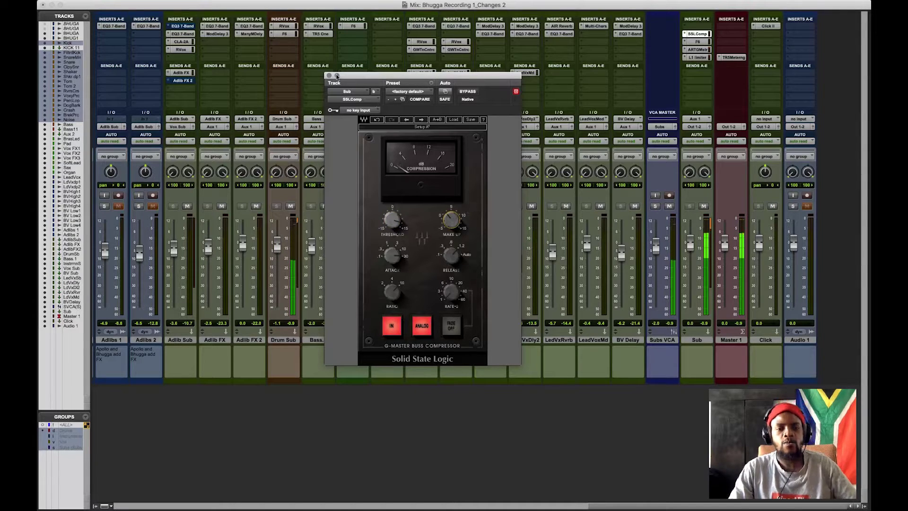
pyautogui.click(329, 76)
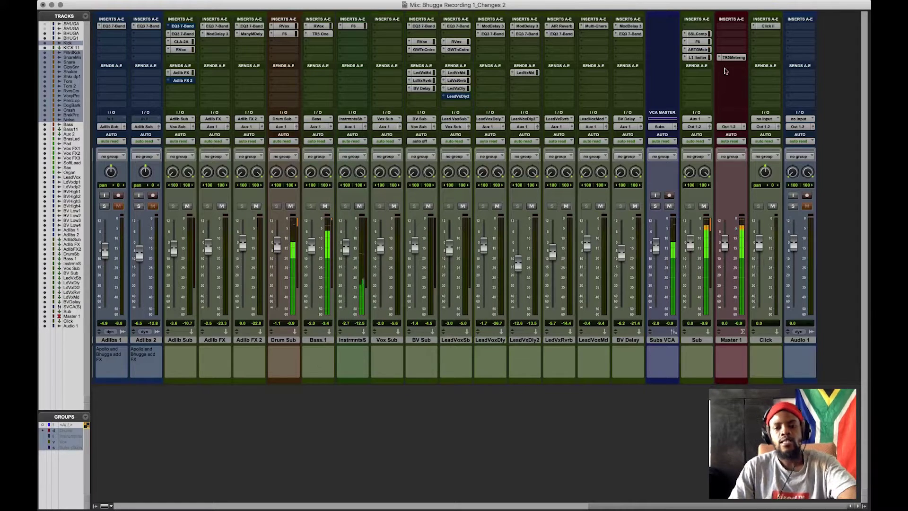
# - In the Sub track's F6, lower the Q of the 1734 Hz cut while soloing it, and audition band 5 in solo
pyautogui.click(697, 42)
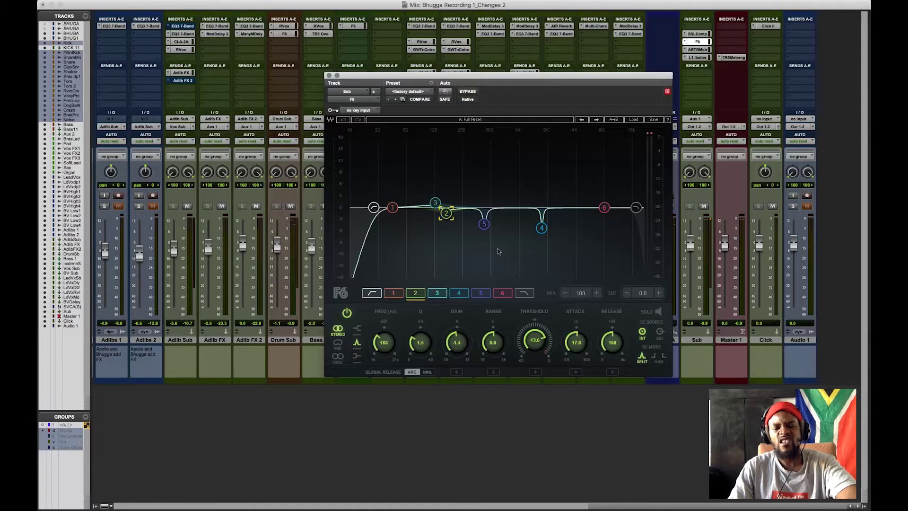
pyautogui.click(541, 227)
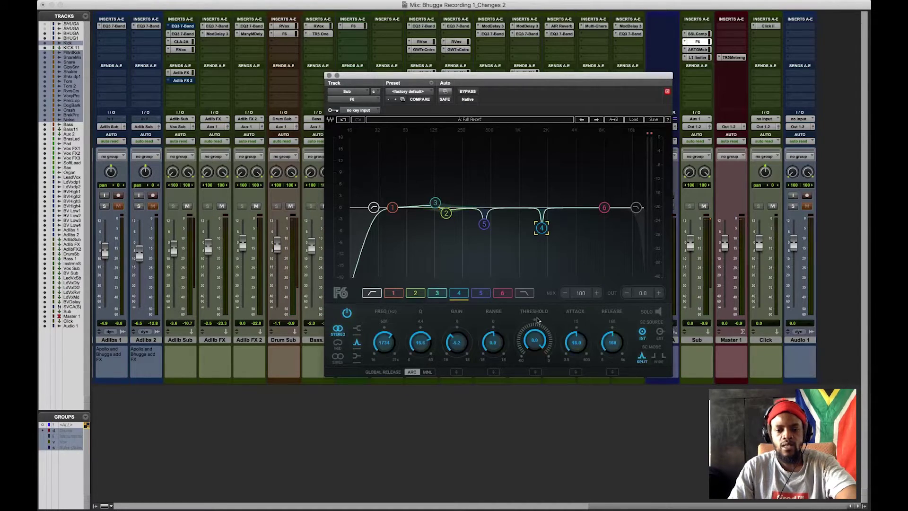
pyautogui.press('space')
pyautogui.click(655, 311)
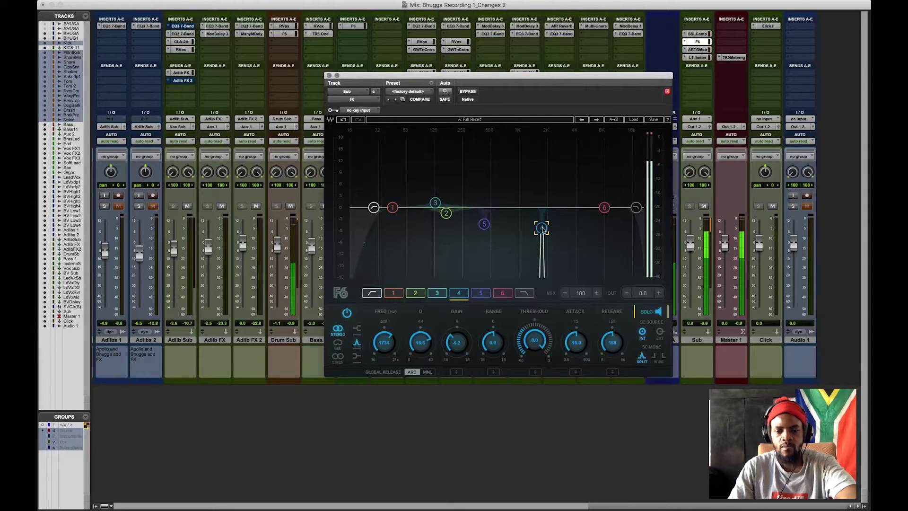
pyautogui.scroll(-3, 541, 228)
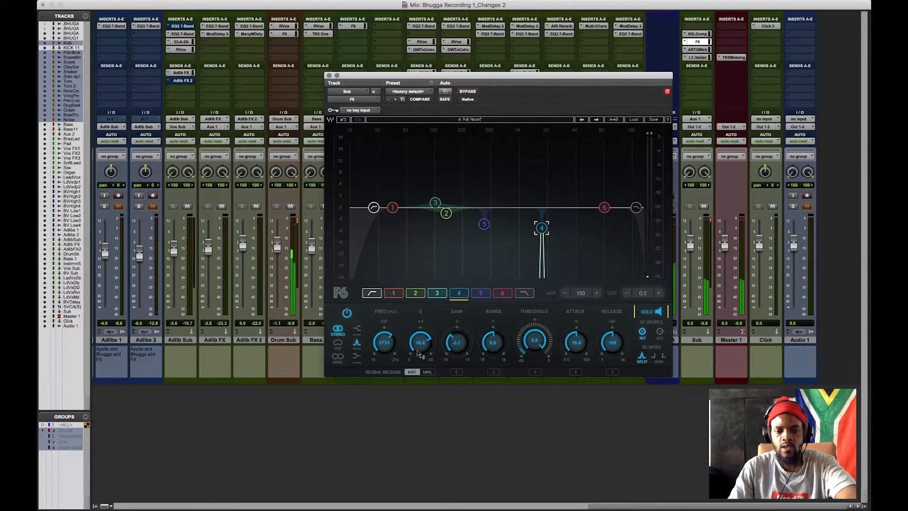
pyautogui.scroll(-4, 415, 363)
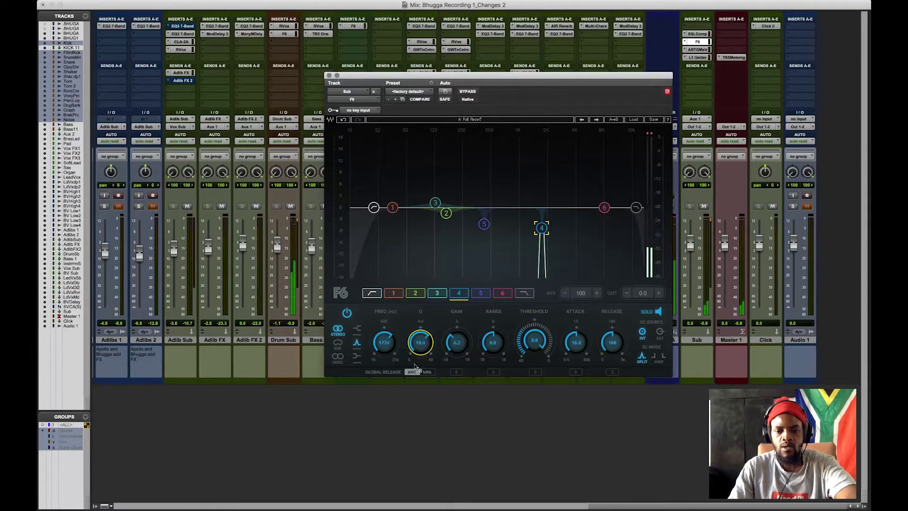
pyautogui.click(483, 224)
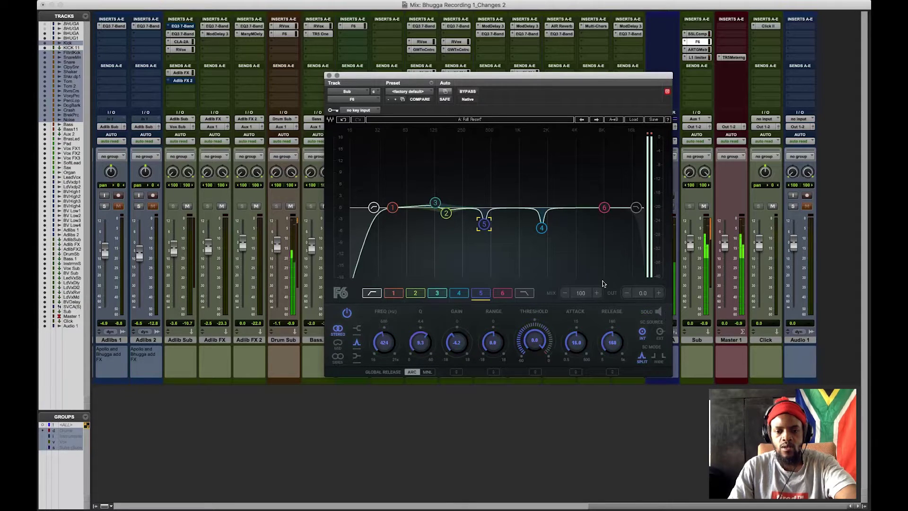
pyautogui.click(657, 311)
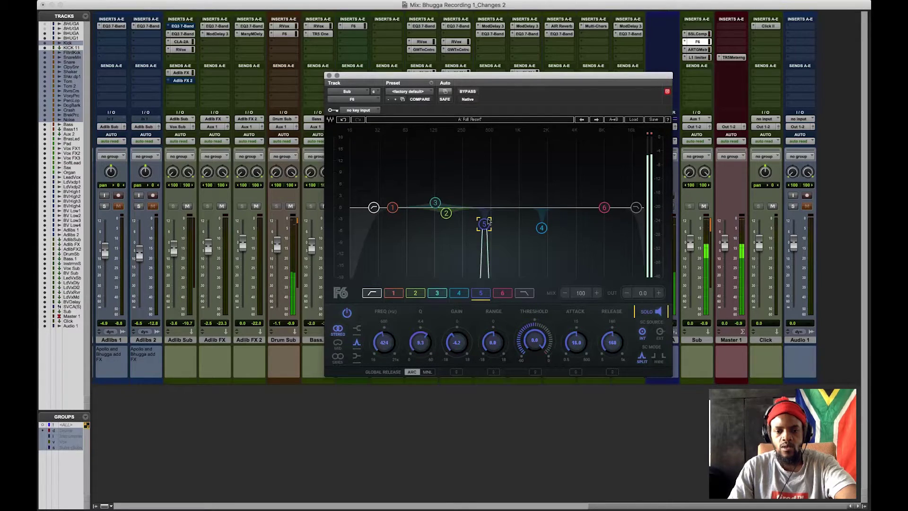
# - Move band 3 of the Sub's F6 to 113 Hz with 1.1 dB gain, audition it in solo, and close the plugin
pyautogui.click(436, 204)
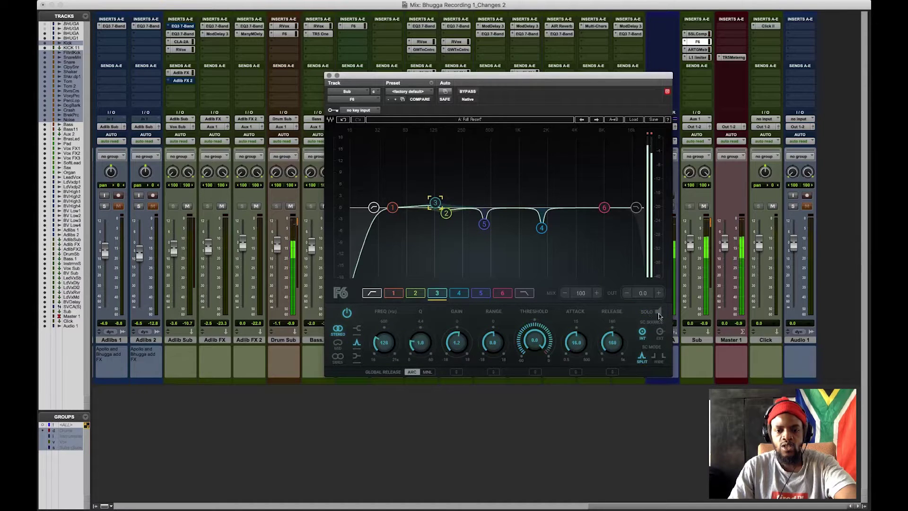
pyautogui.moveTo(435, 204); pyautogui.dragTo(432, 205)
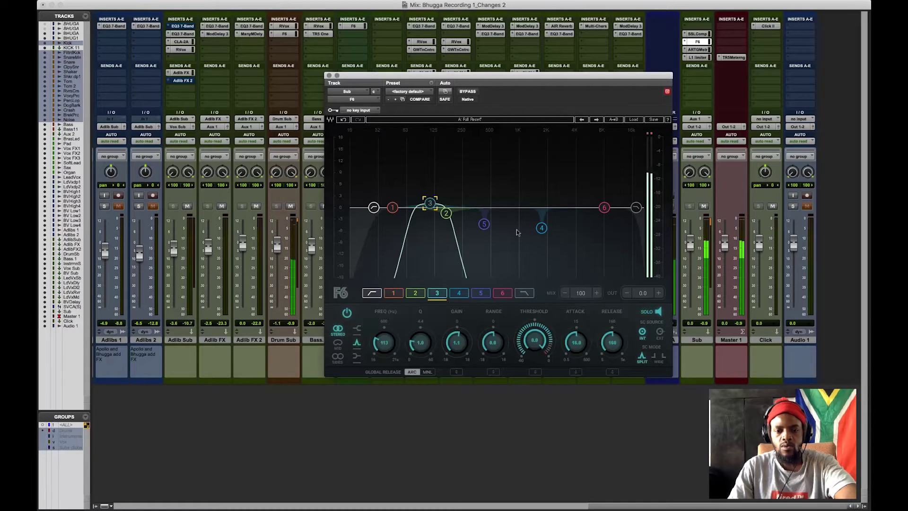
pyautogui.click(657, 311)
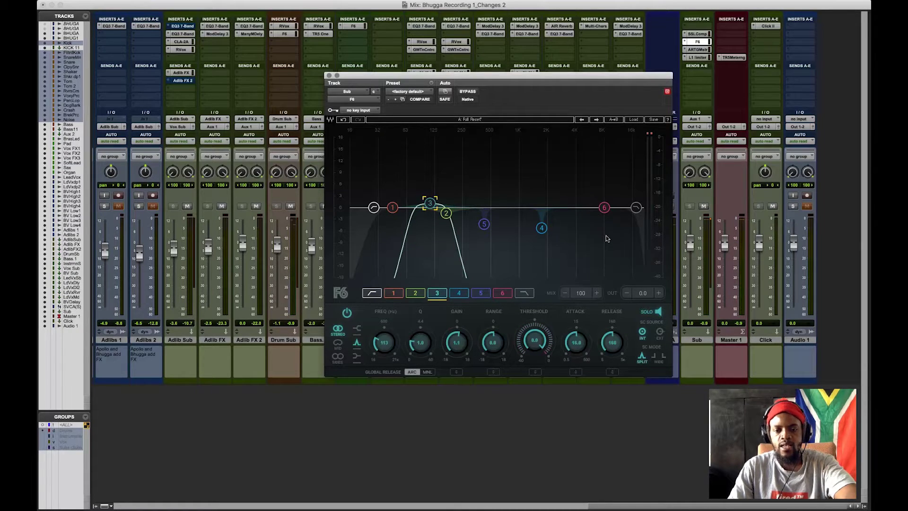
pyautogui.click(329, 76)
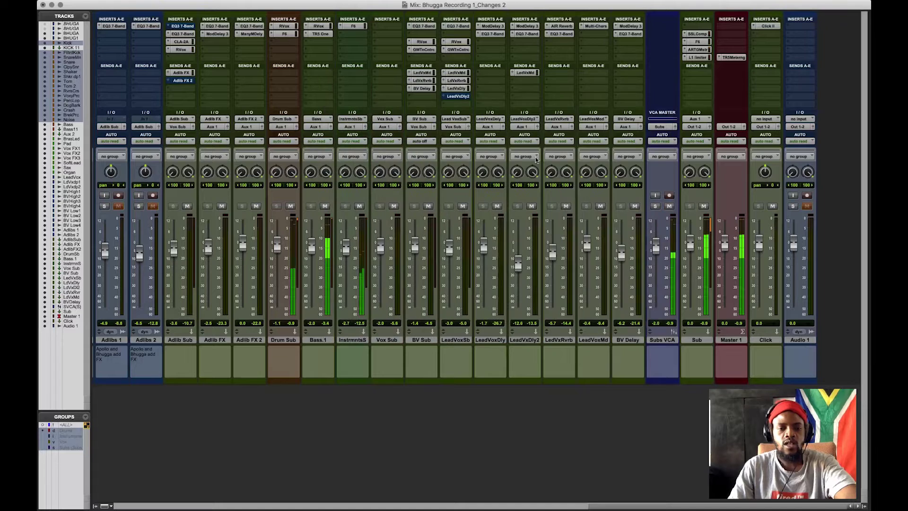
# - In the Sub track's TG Mastering Chain, expand the Tone section, solo the mid channel's band 1 during playback, and adjust its frequency
pyautogui.click(697, 49)
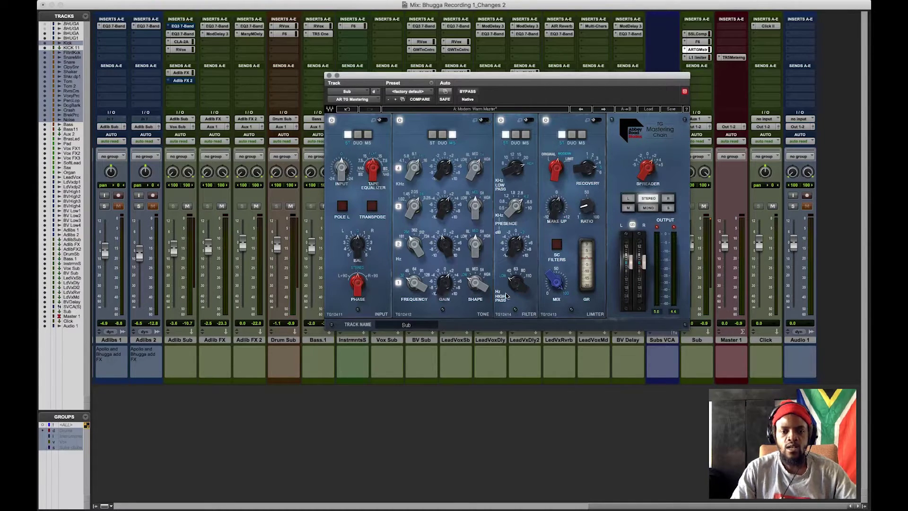
pyautogui.click(483, 314)
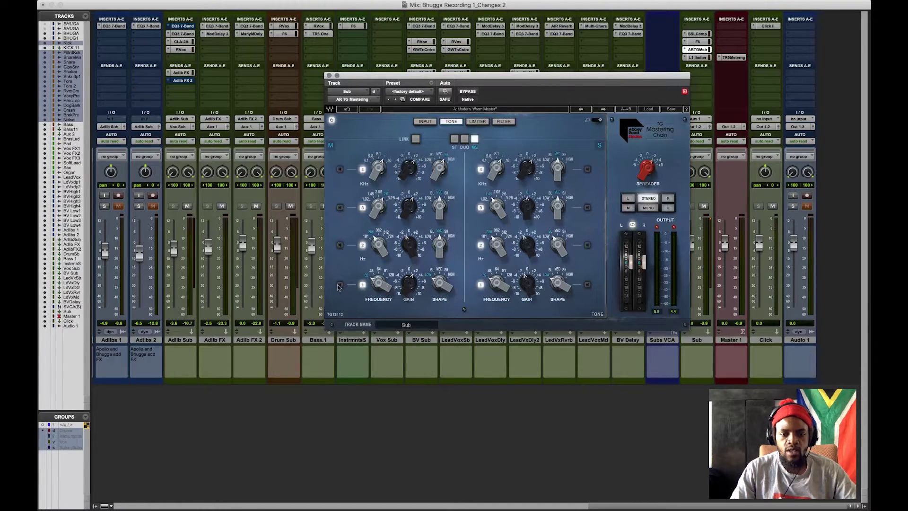
pyautogui.click(339, 285)
pyautogui.press('space')
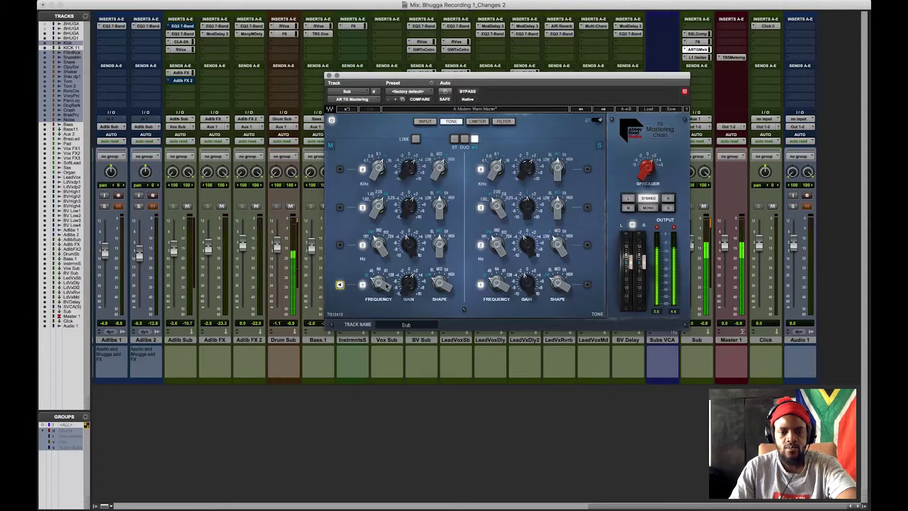
pyautogui.moveTo(381, 285); pyautogui.dragTo(385, 256)
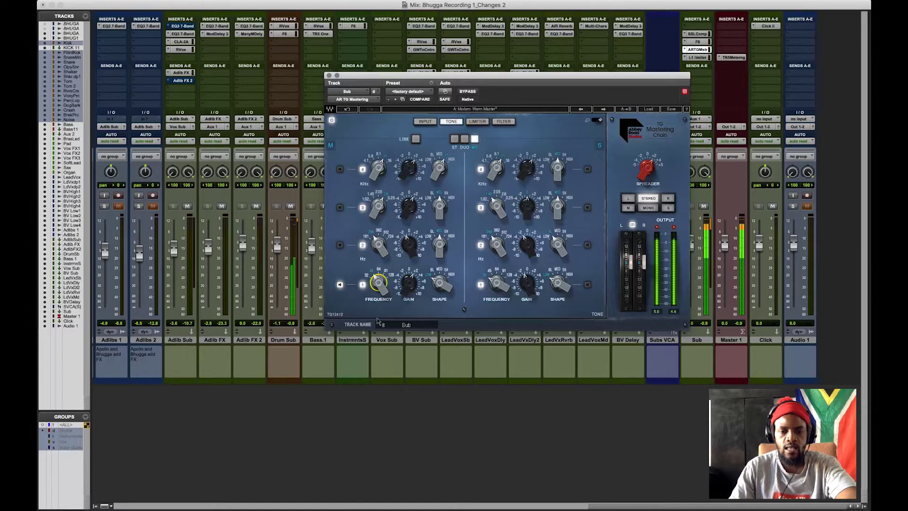
# - Review the spreader, limiter and filter settings of the Sub's TG Mastering Chain, and close the plugin
pyautogui.click(648, 166)
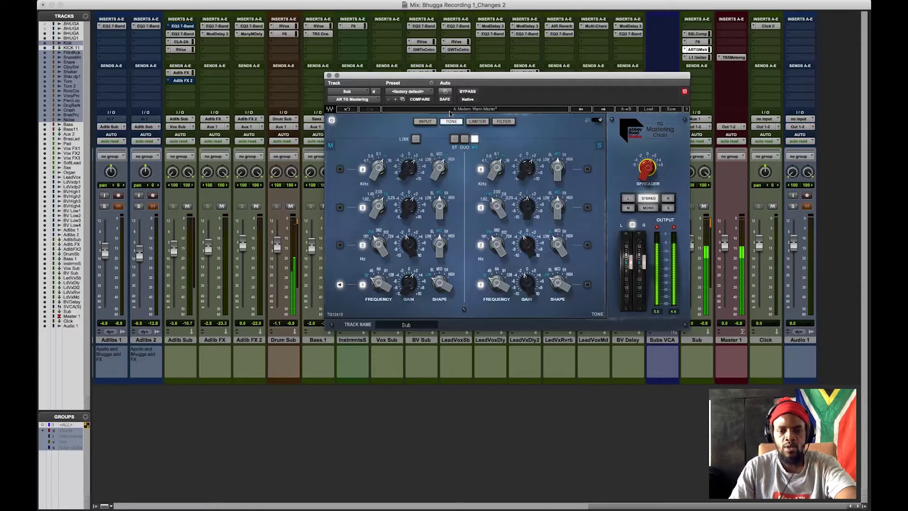
pyautogui.click(476, 122)
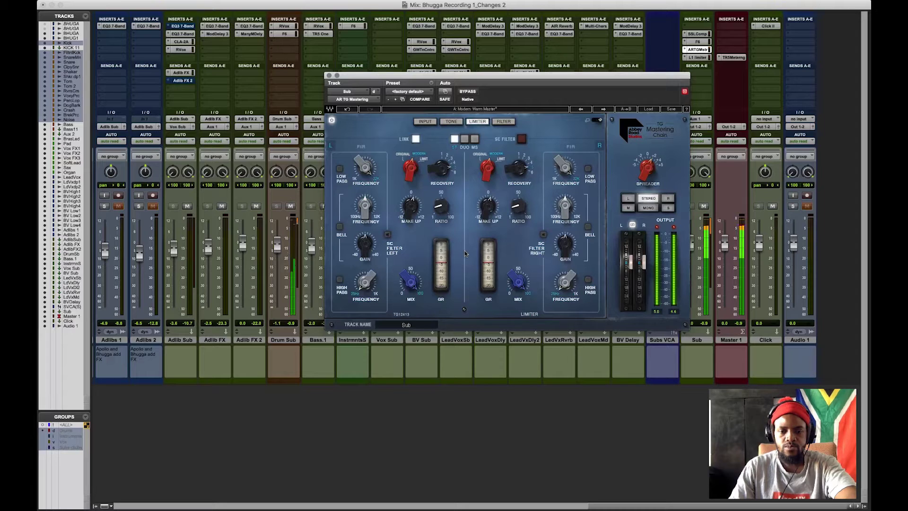
pyautogui.click(439, 209)
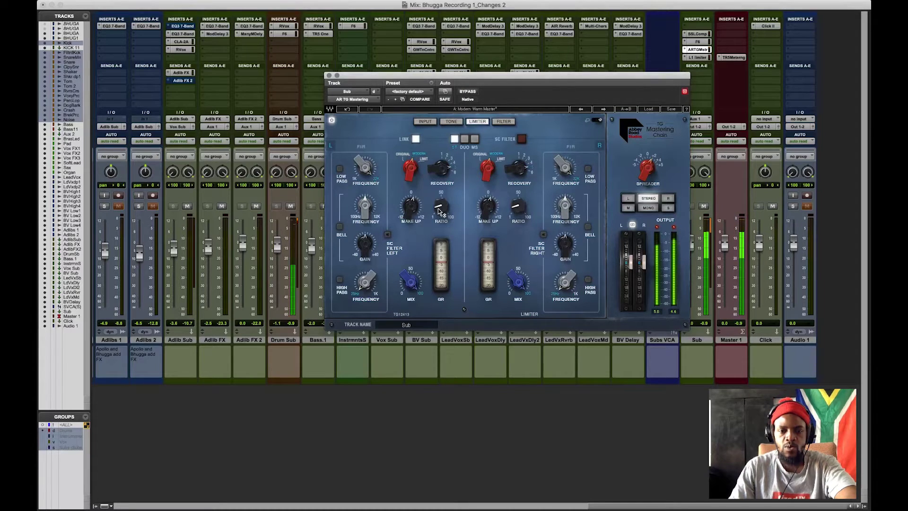
pyautogui.click(439, 179)
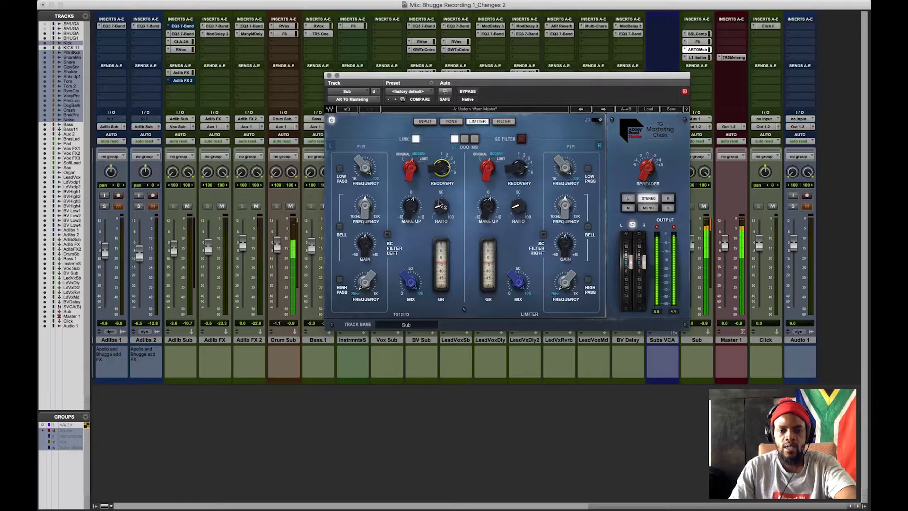
pyautogui.click(503, 122)
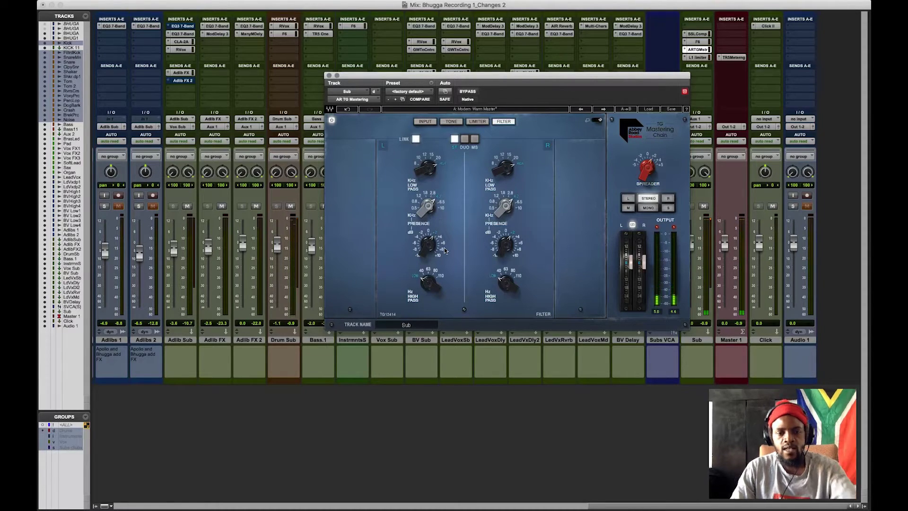
pyautogui.click(330, 76)
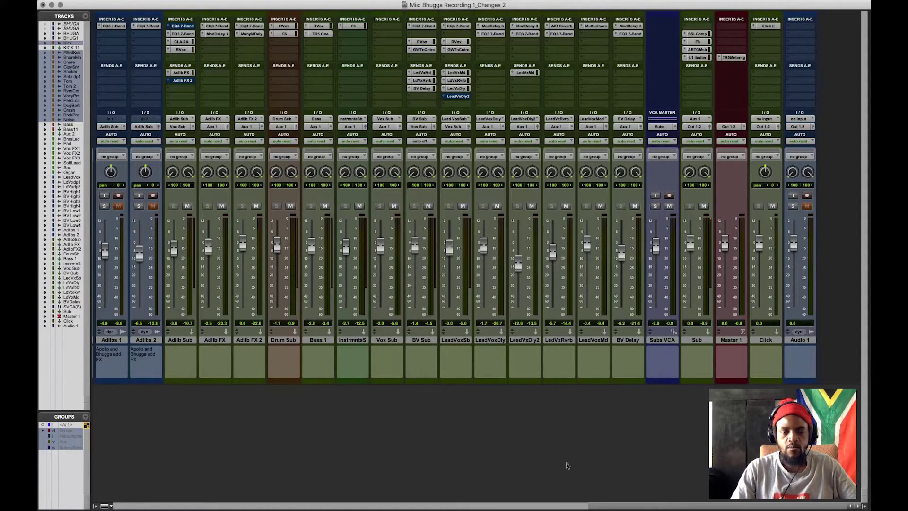
# - Solo the KICK 11 track alongside the soloed drum, bass and instrument tracks
pyautogui.moveTo(620, 504); pyautogui.dragTo(149, 508)
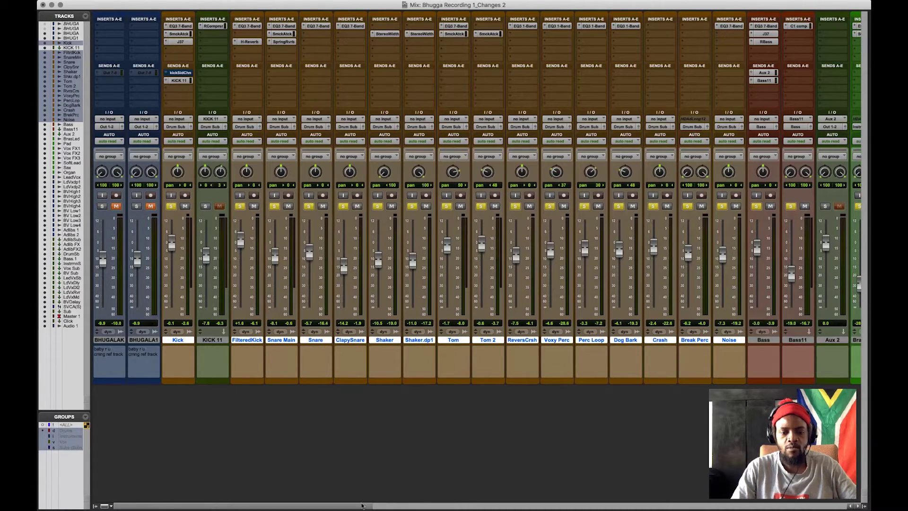
pyautogui.moveTo(374, 505); pyautogui.dragTo(520, 505)
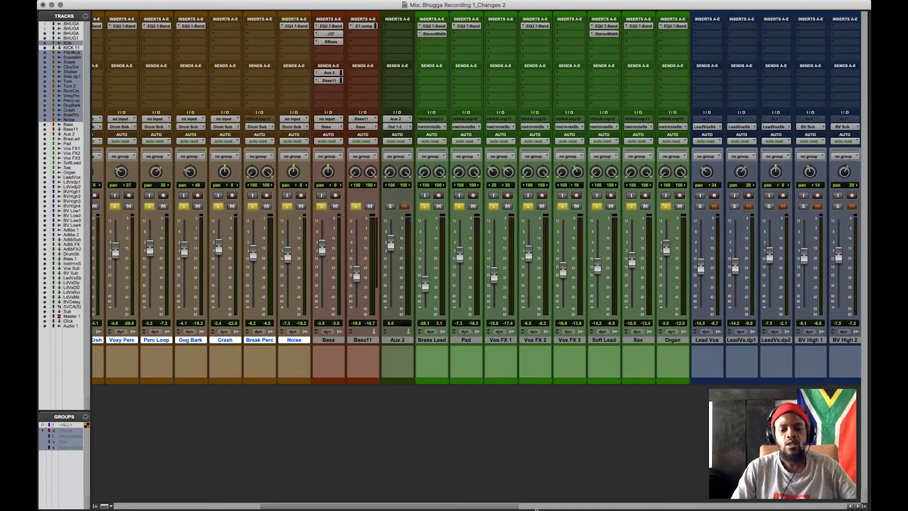
pyautogui.hscroll(10, 540, 507)
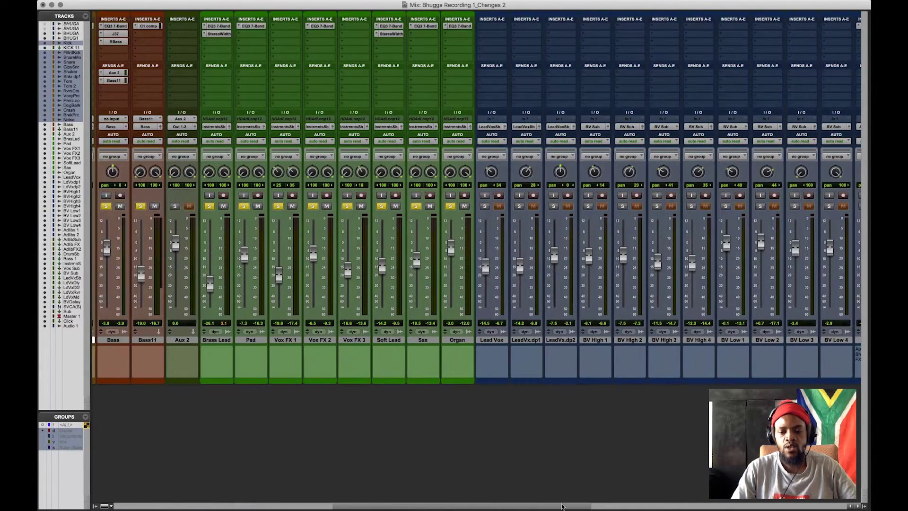
pyautogui.hscroll(-3, 535, 507)
pyautogui.moveTo(536, 508); pyautogui.dragTo(268, 508)
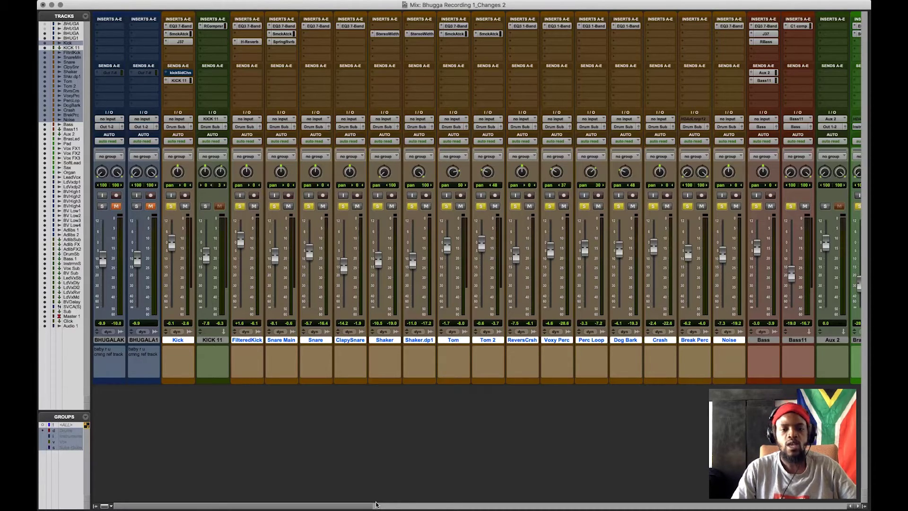
pyautogui.click(205, 206)
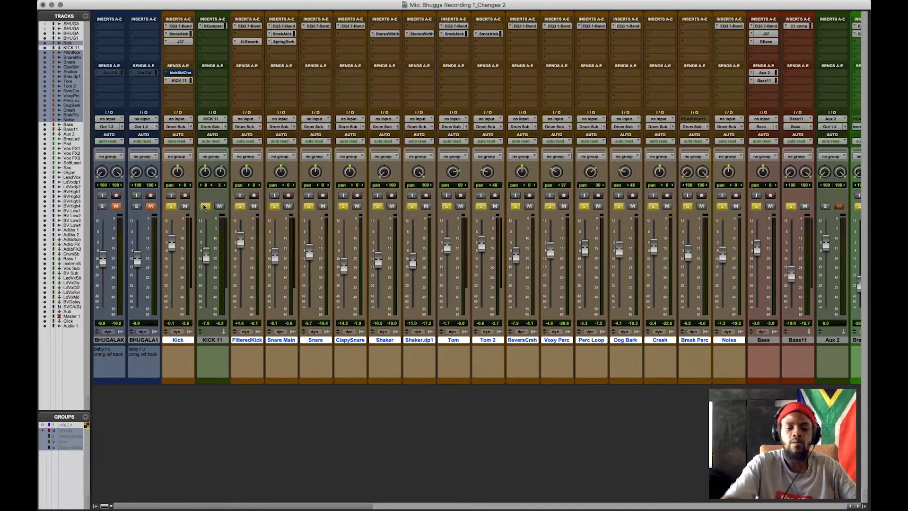
# - Move the J37 insert from the Kick track to KICK 11 and lower the KICK 11 fader during playback
pyautogui.hscroll(15, 203, 206)
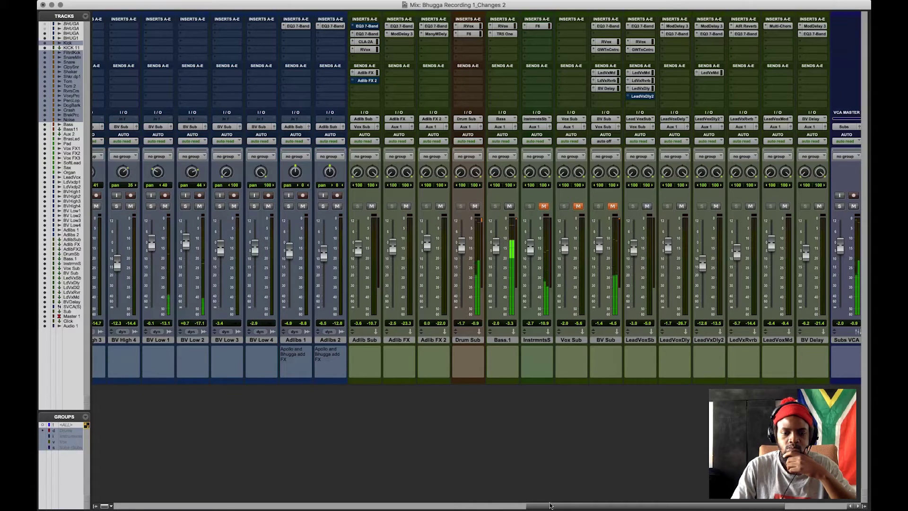
pyautogui.hscroll(-3, 249, 495)
pyautogui.hscroll(-18, 249, 495)
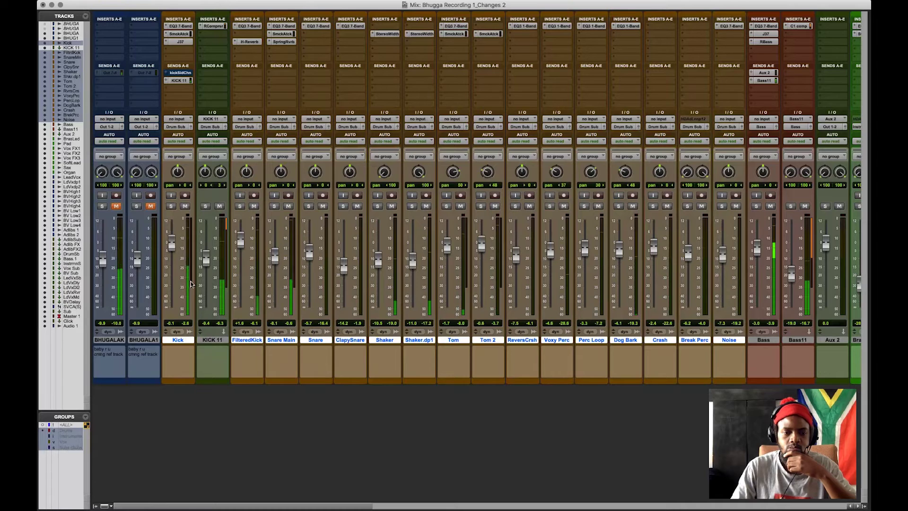
pyautogui.moveTo(206, 261); pyautogui.dragTo(201, 267)
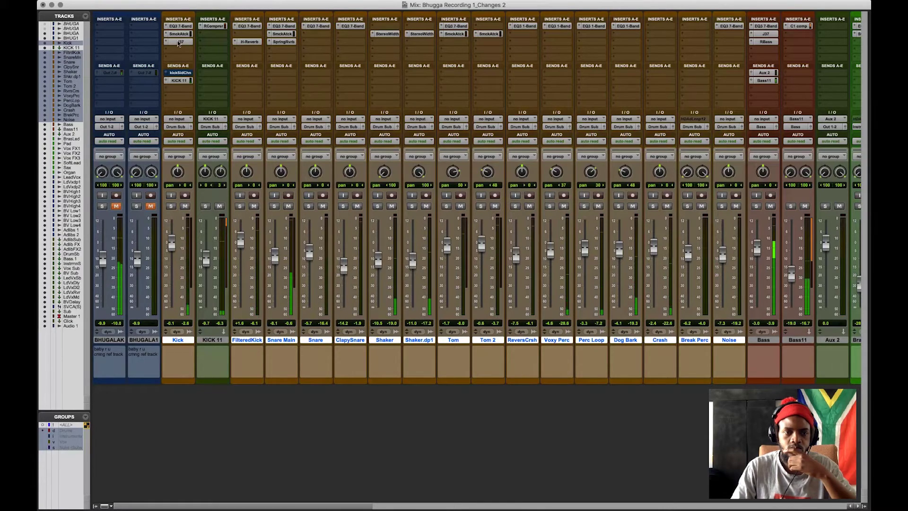
pyautogui.moveTo(179, 44); pyautogui.dragTo(216, 43)
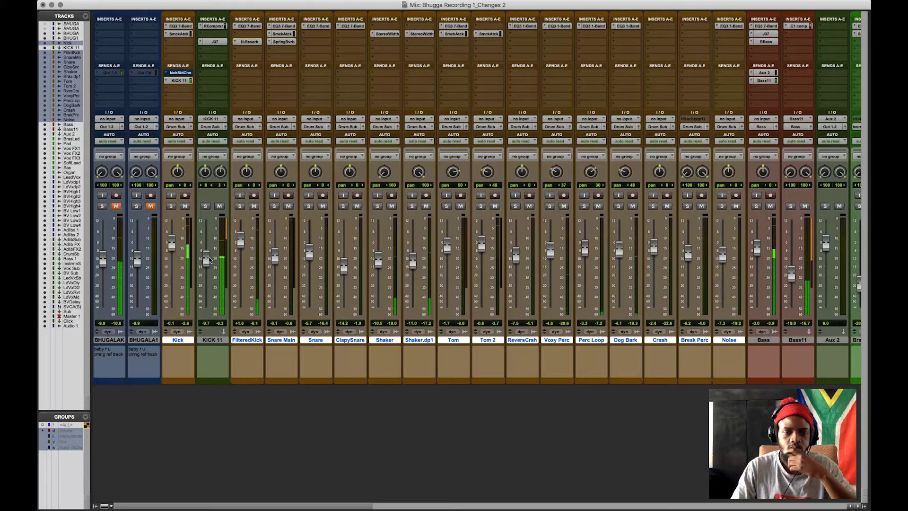
pyautogui.moveTo(209, 259); pyautogui.dragTo(209, 262)
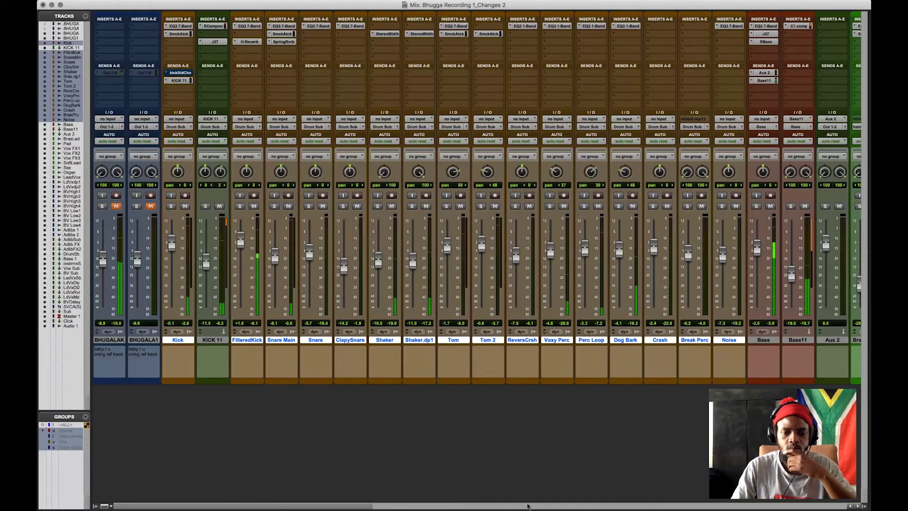
# - Look through the mixer's instrument, vocal and submix channels, and return to the drum and bass channels
pyautogui.click(643, 502)
pyautogui.click(643, 502)
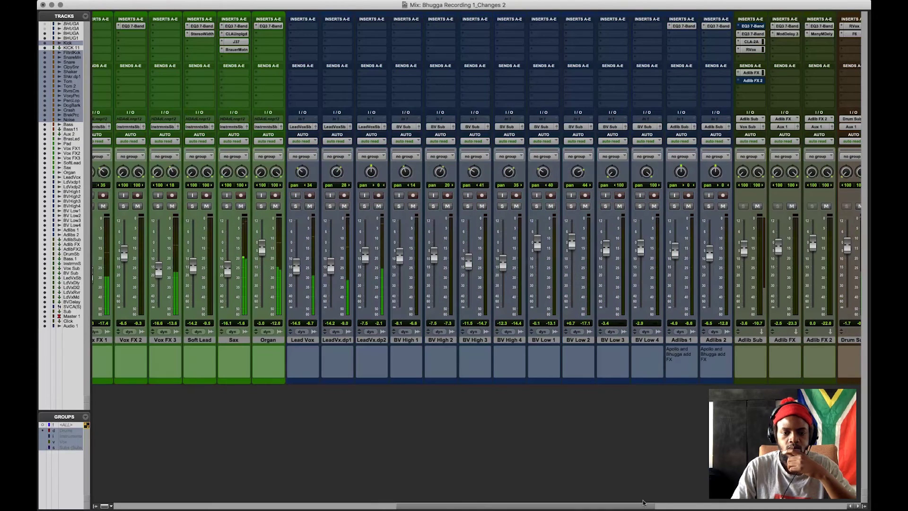
pyautogui.hscroll(2, 643, 502)
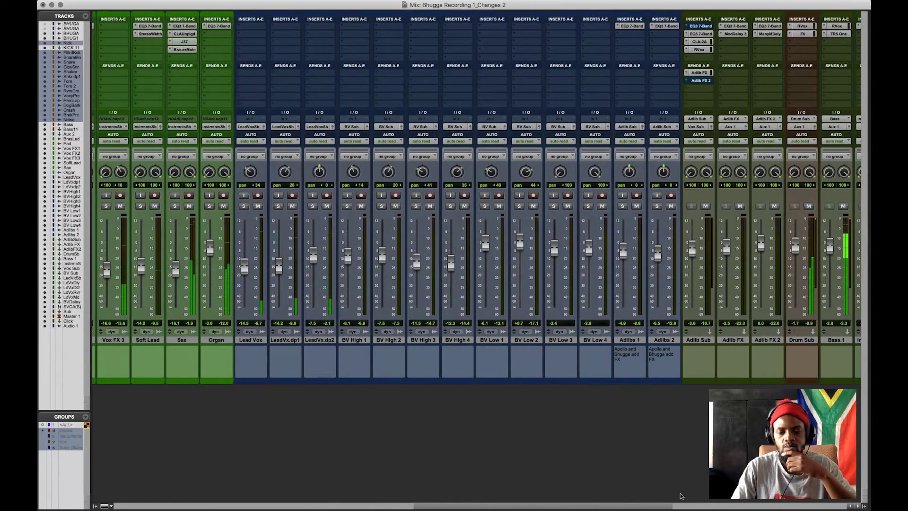
pyautogui.hscroll(2, 480, 399)
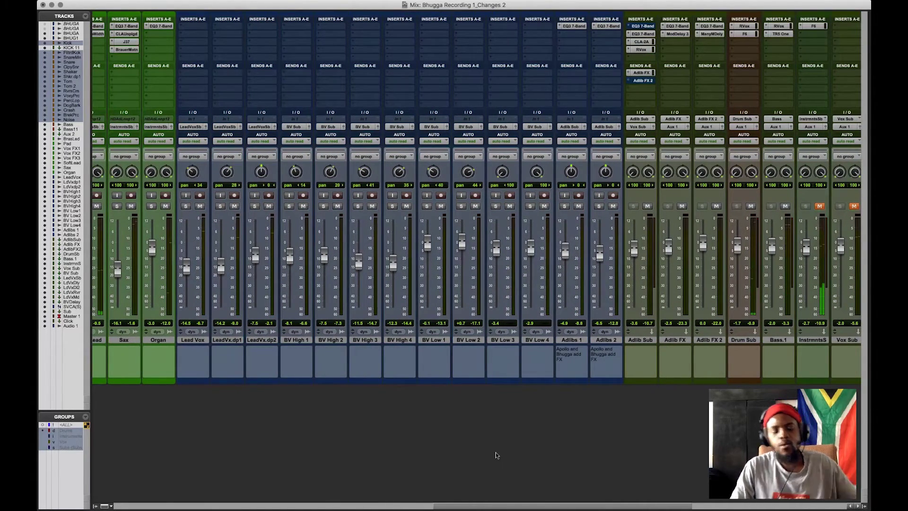
pyautogui.hscroll(-2, 206, 498)
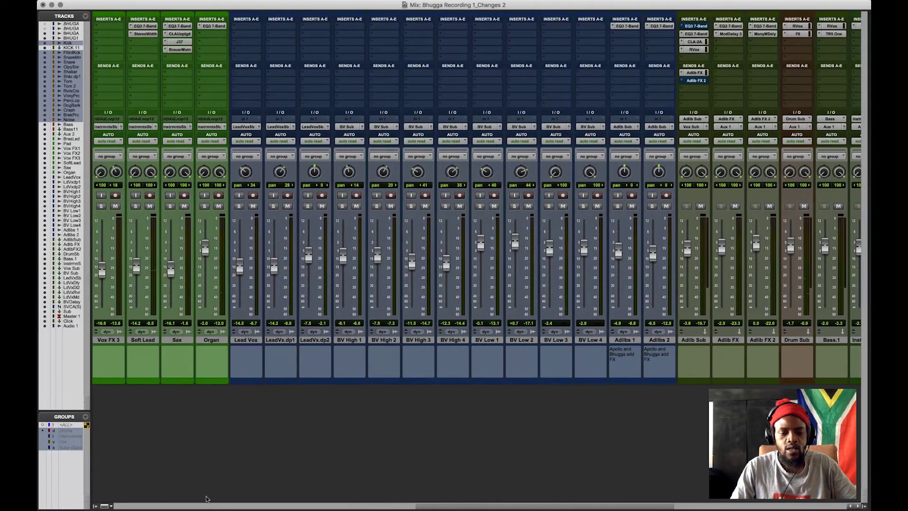
pyautogui.click(121, 505)
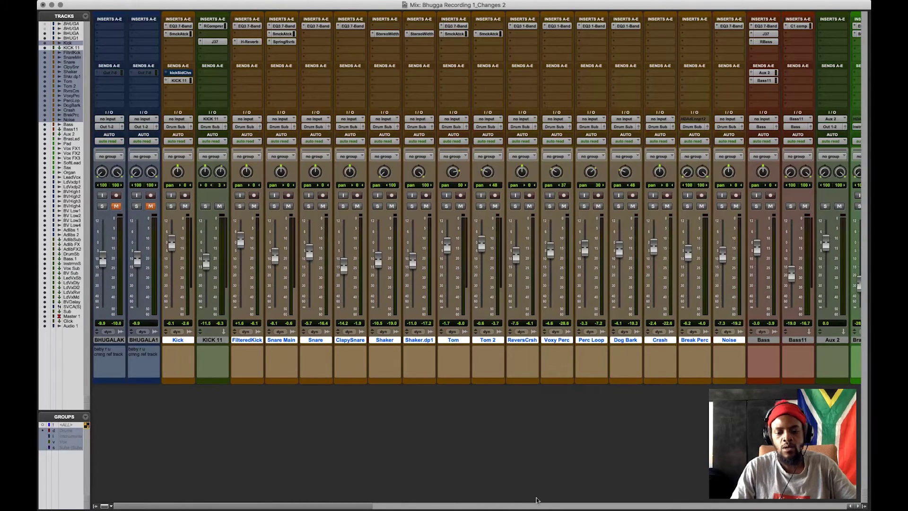
pyautogui.moveTo(349, 507); pyautogui.dragTo(489, 508)
pyautogui.moveTo(45, 370)
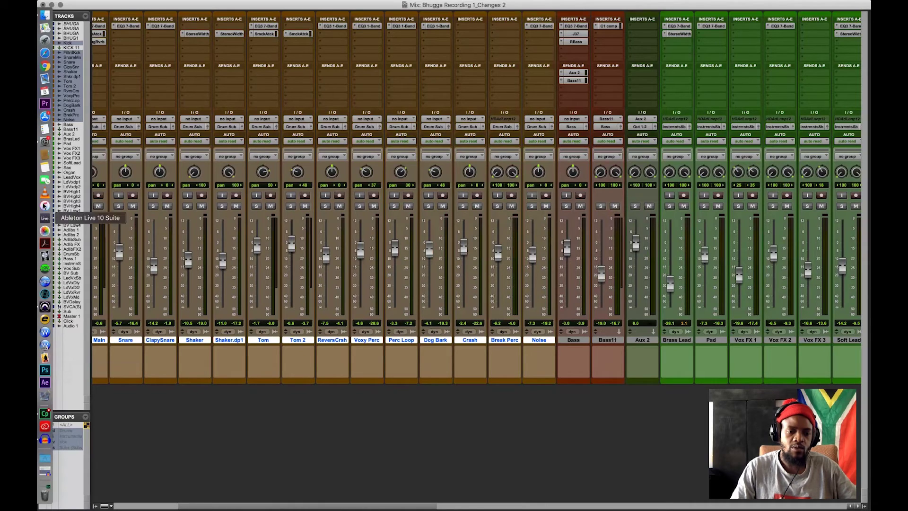